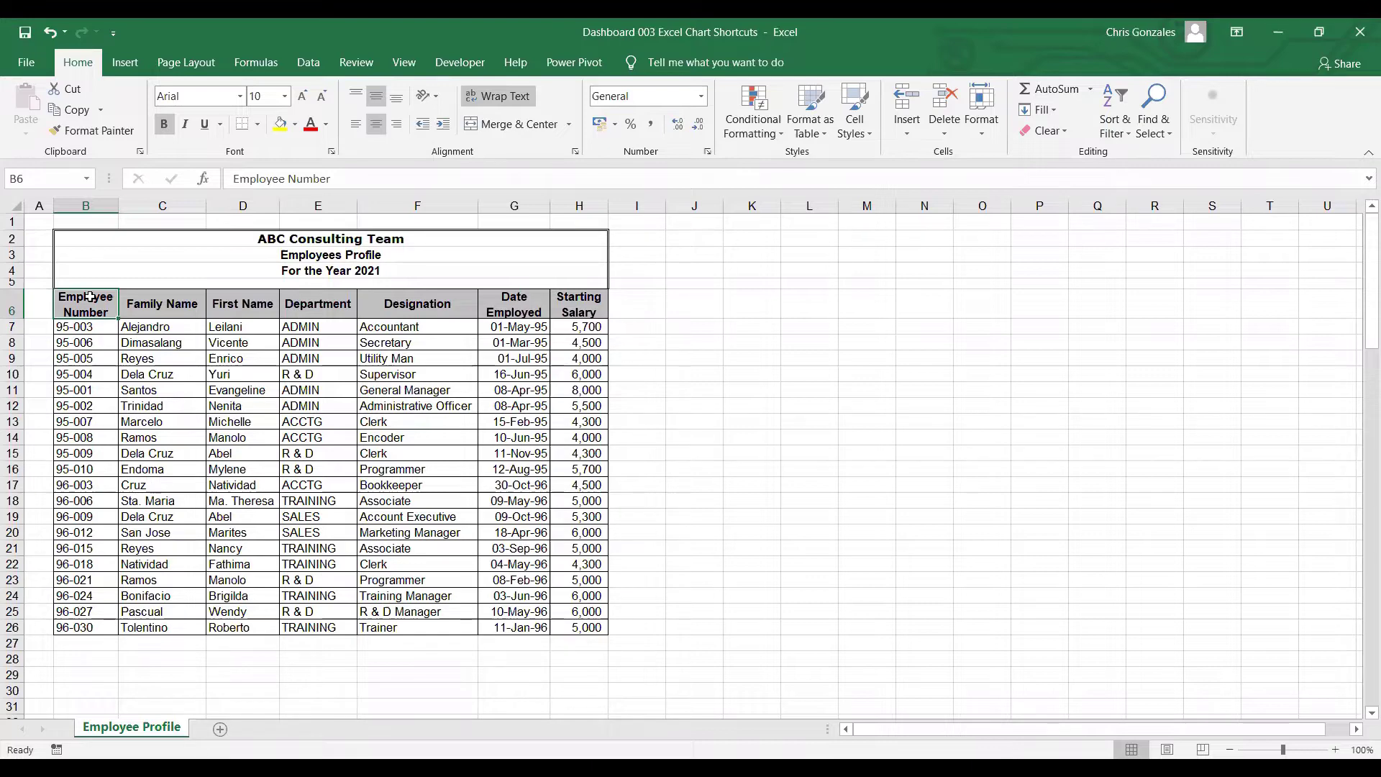
- Select Family Name C6:C26 together with Starting Salary H6:H26 as the chart source
left_click(118, 62)
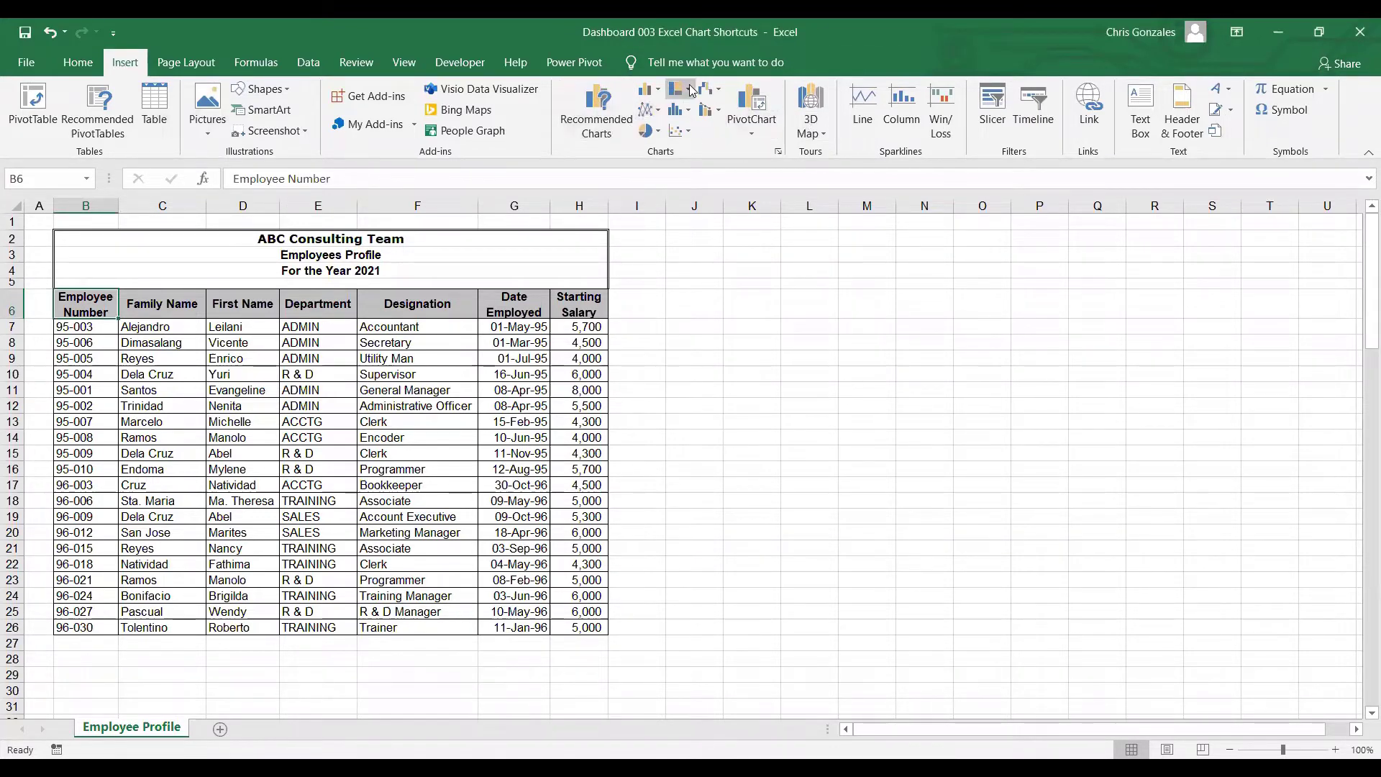
left_click(375, 436)
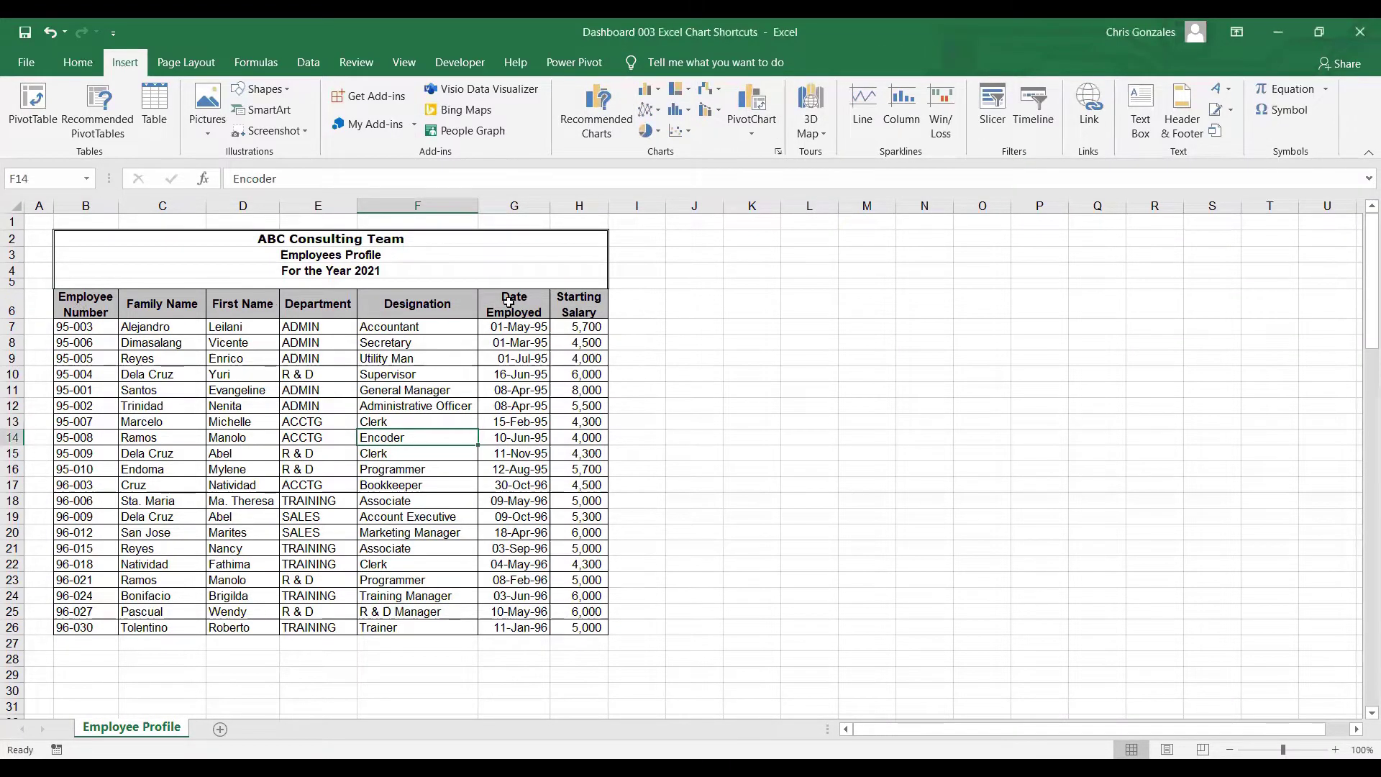
left_click_drag(84, 298, 565, 618)
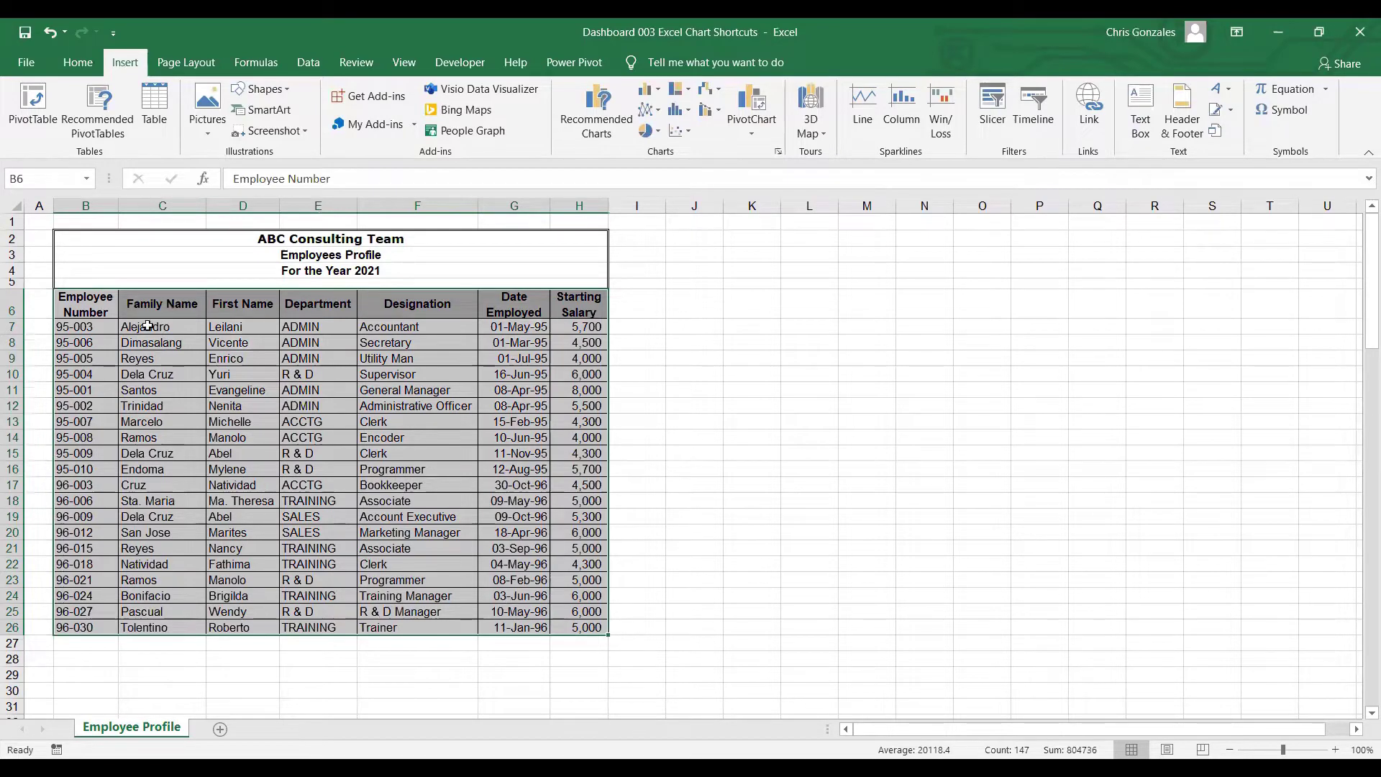
left_click_drag(147, 306, 145, 625)
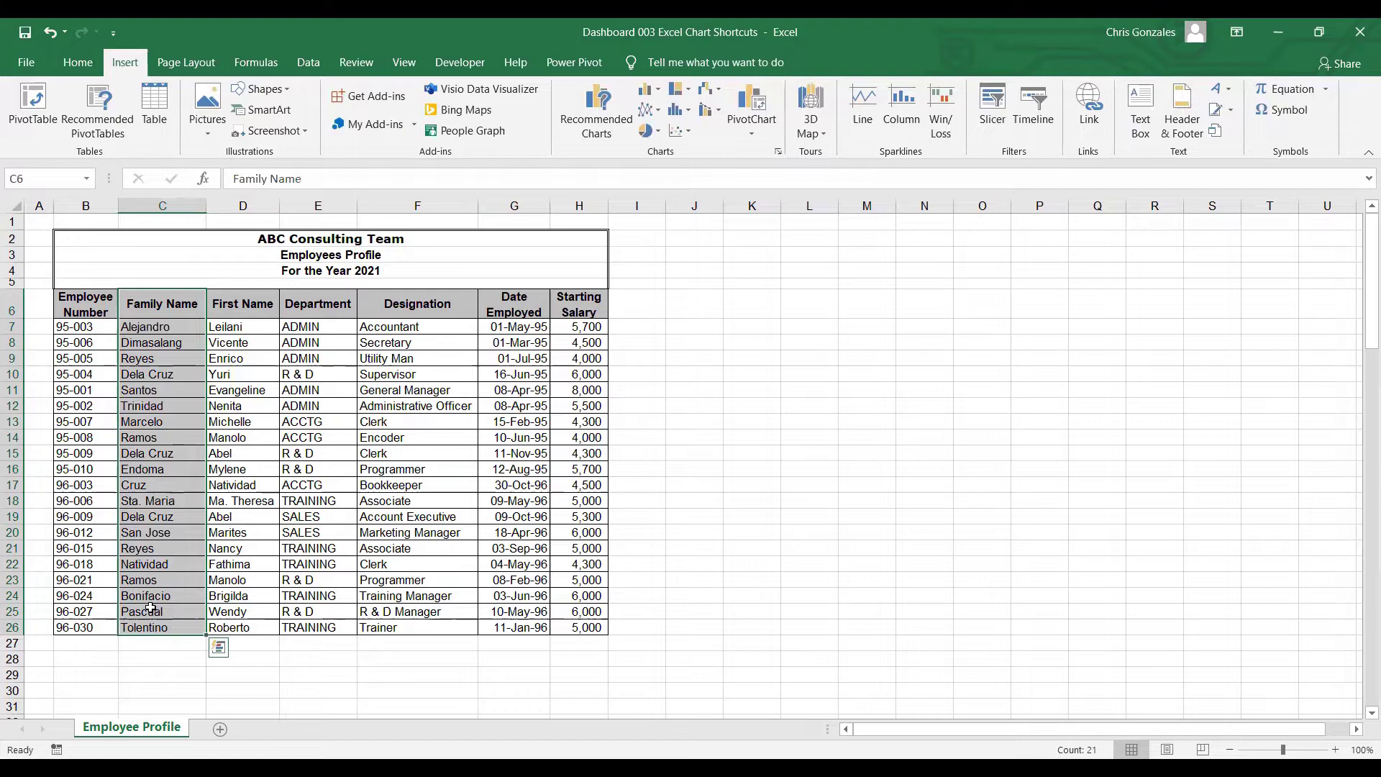
left_click_drag(579, 310, 585, 627)
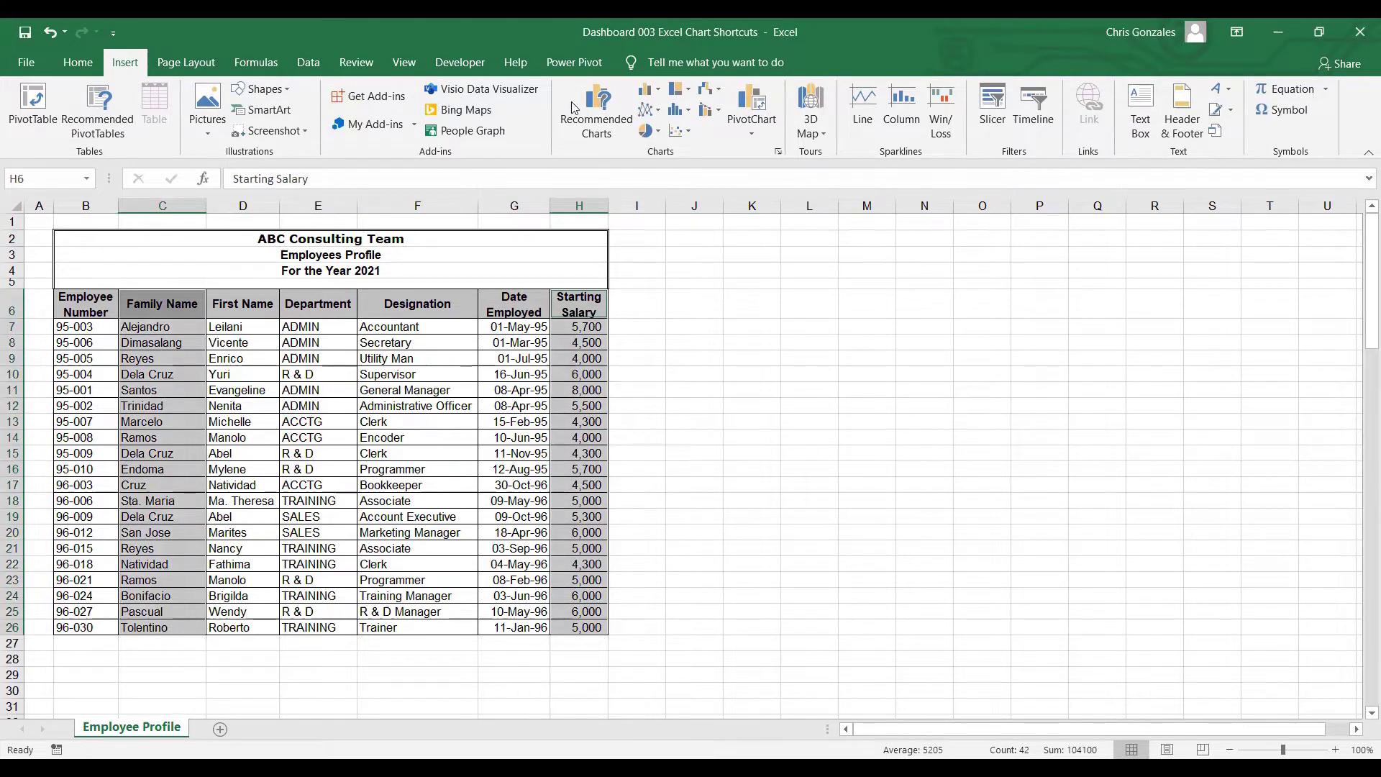
- Insert a clustered column chart, move it right of the table, and widen it toward column R
left_click(651, 92)
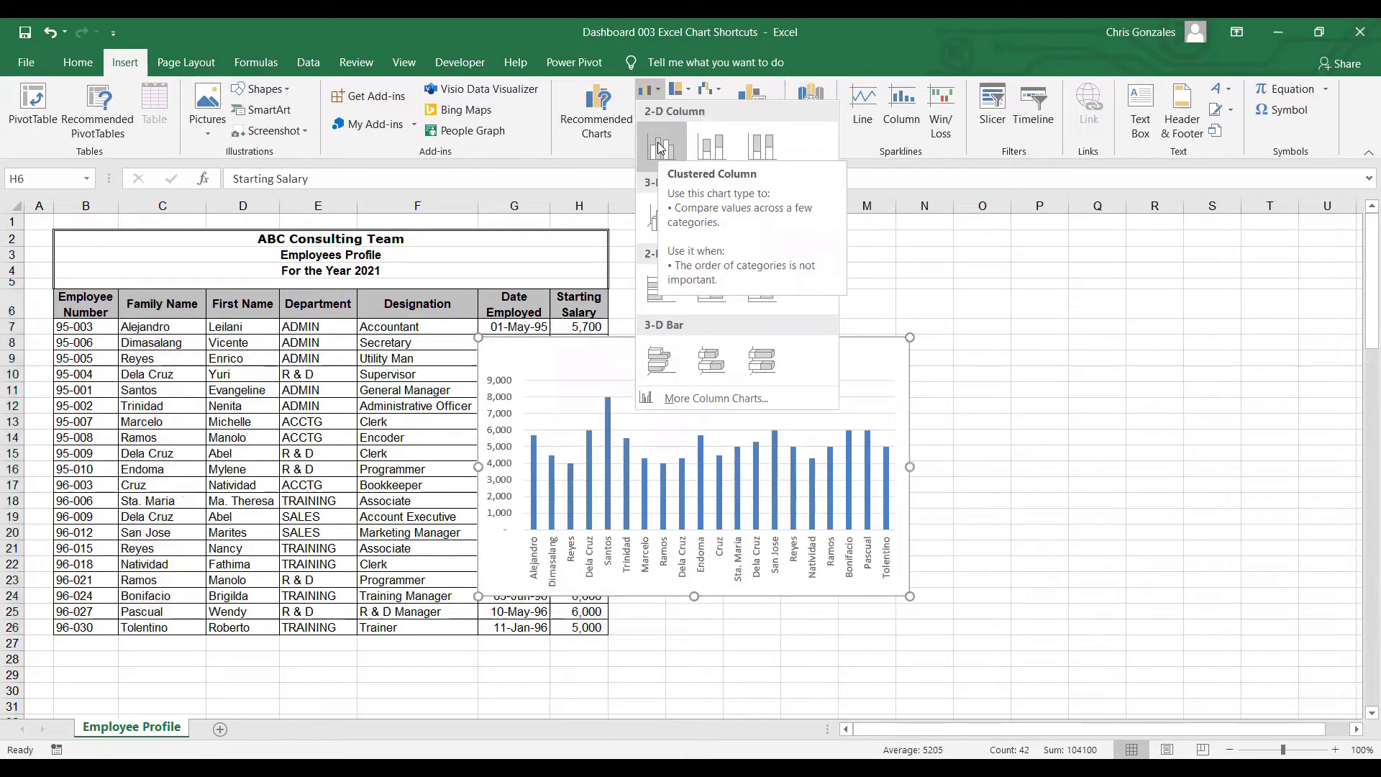
left_click(660, 148)
left_click_drag(786, 360, 965, 305)
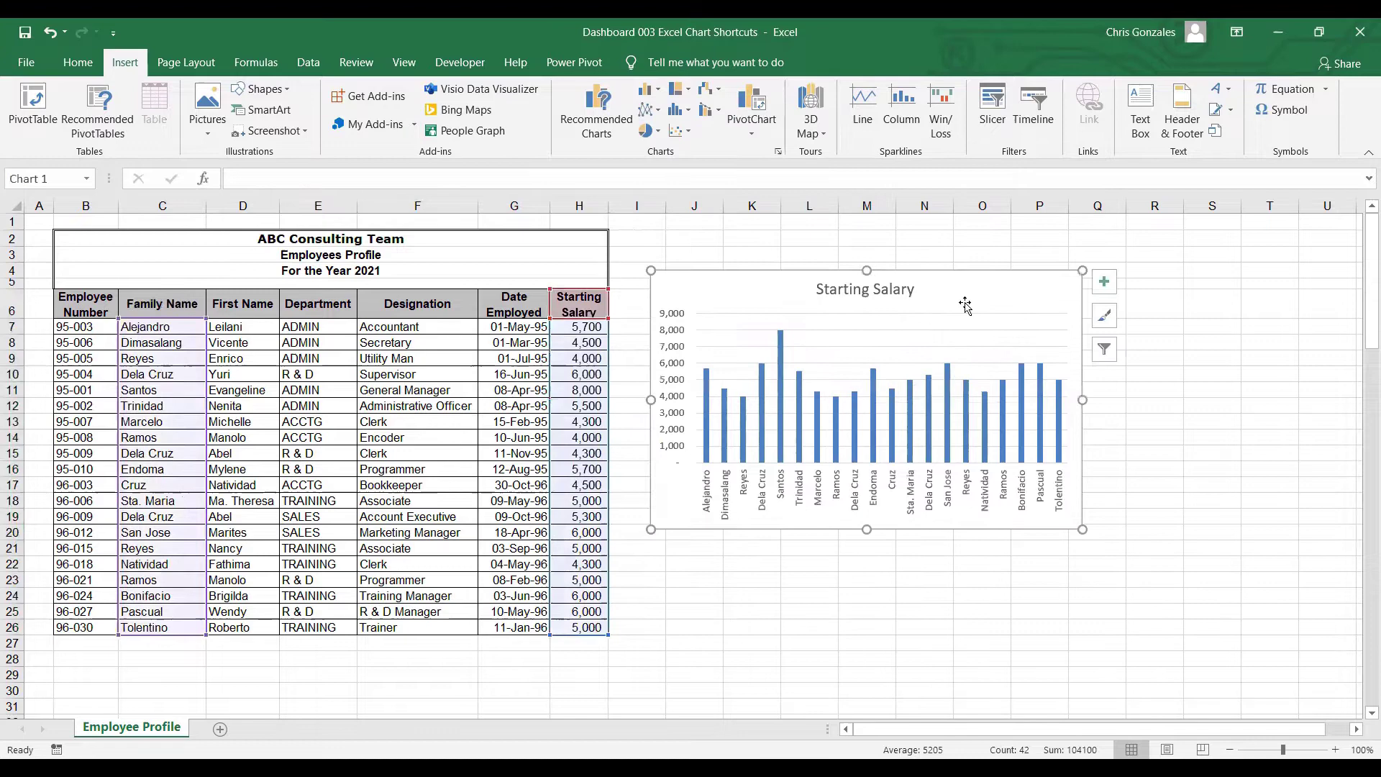
left_click_drag(1083, 530, 1189, 569)
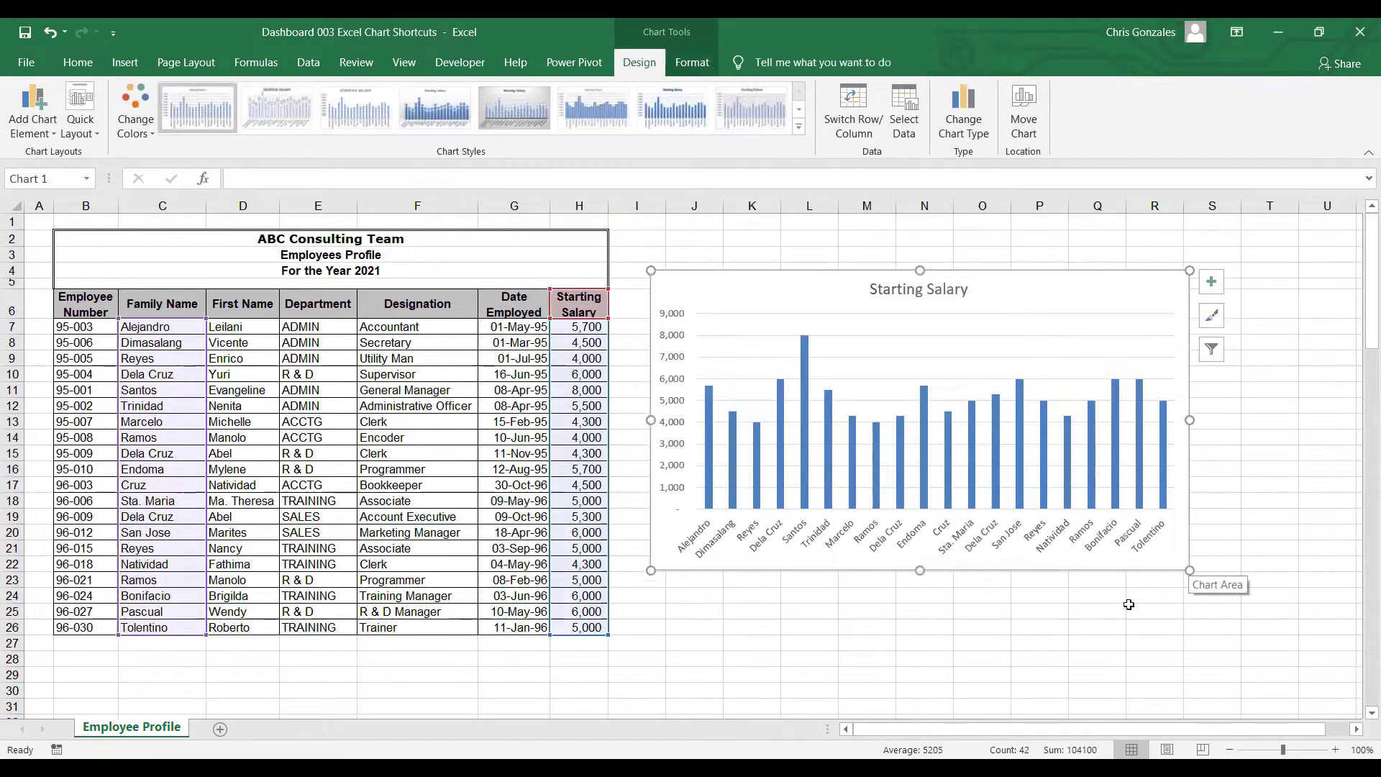
left_click(1085, 621)
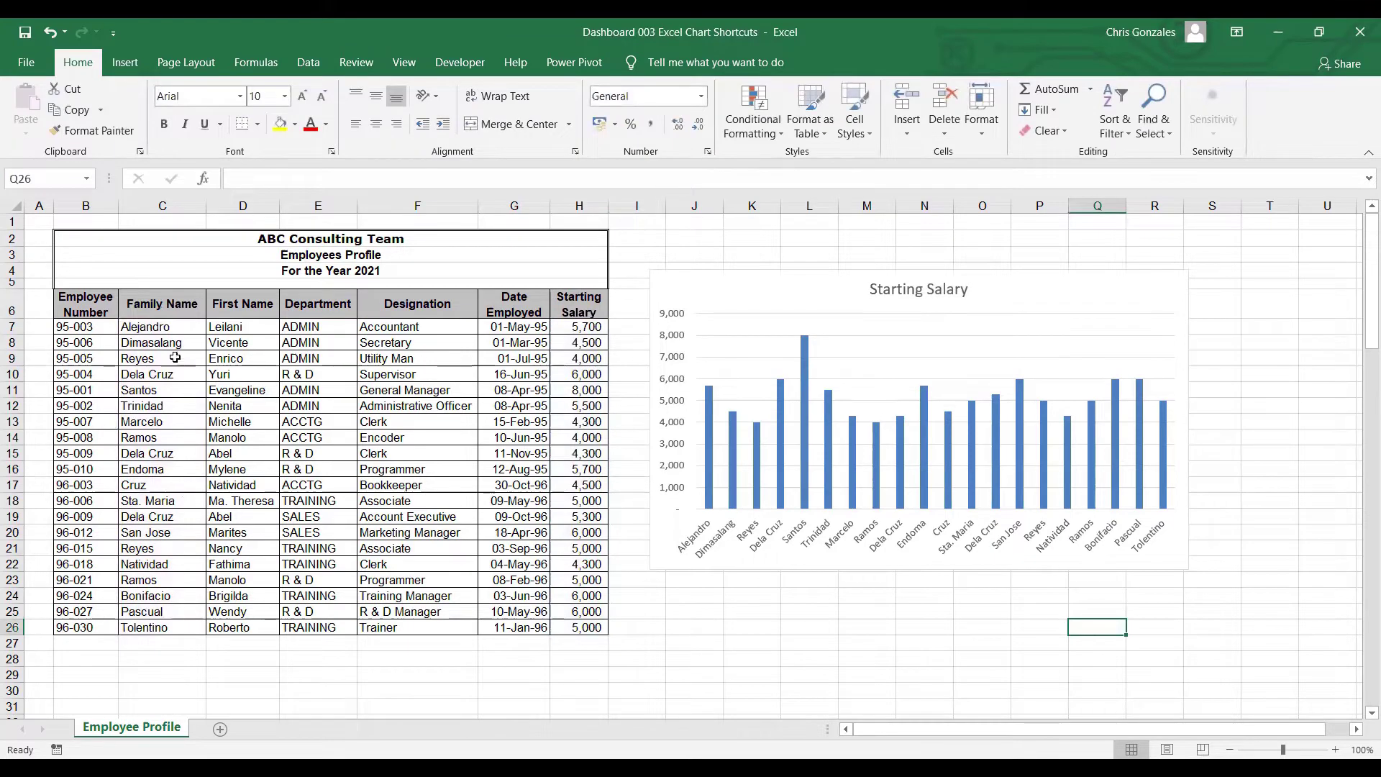
- Reselect Family Name C6:C26 plus Starting Salary H6:H26
left_click_drag(153, 305, 170, 626)
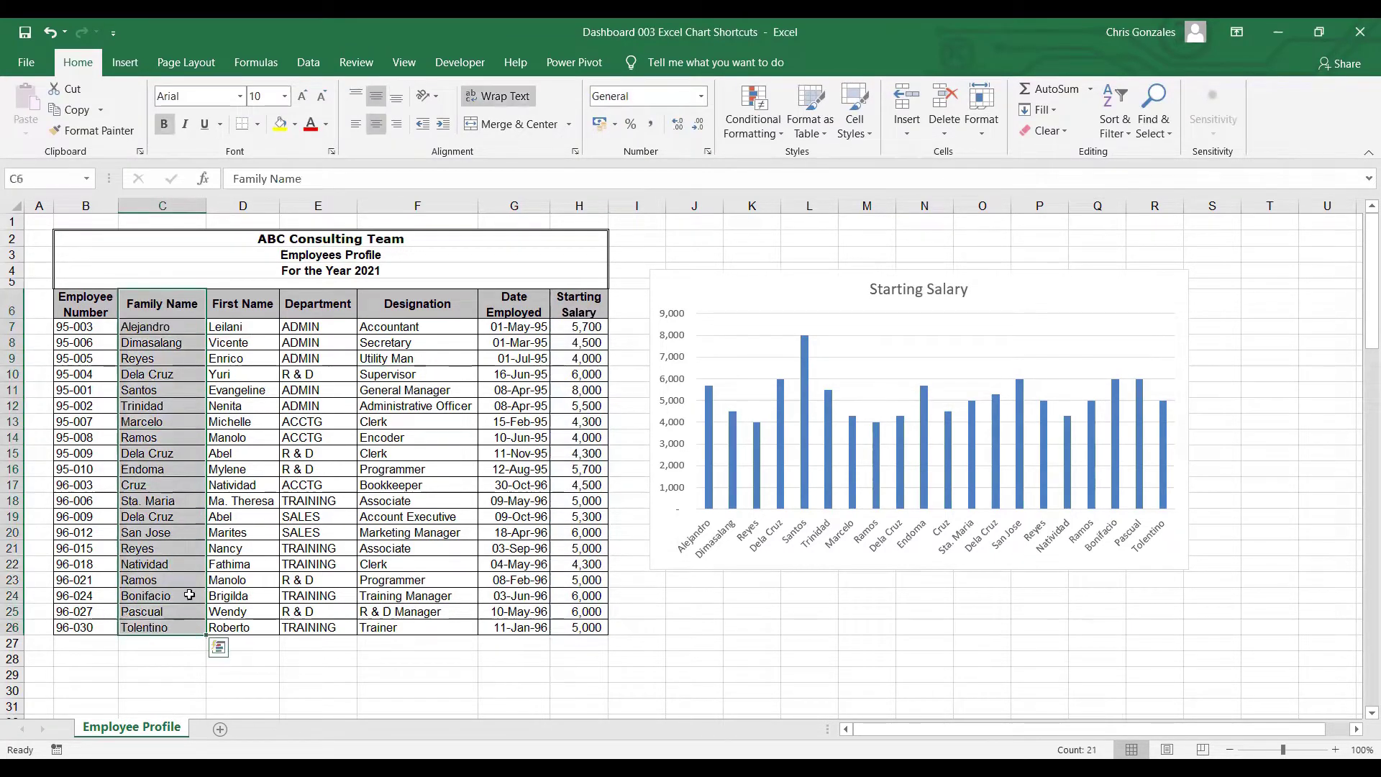
left_click_drag(515, 306, 512, 626, "ctrl")
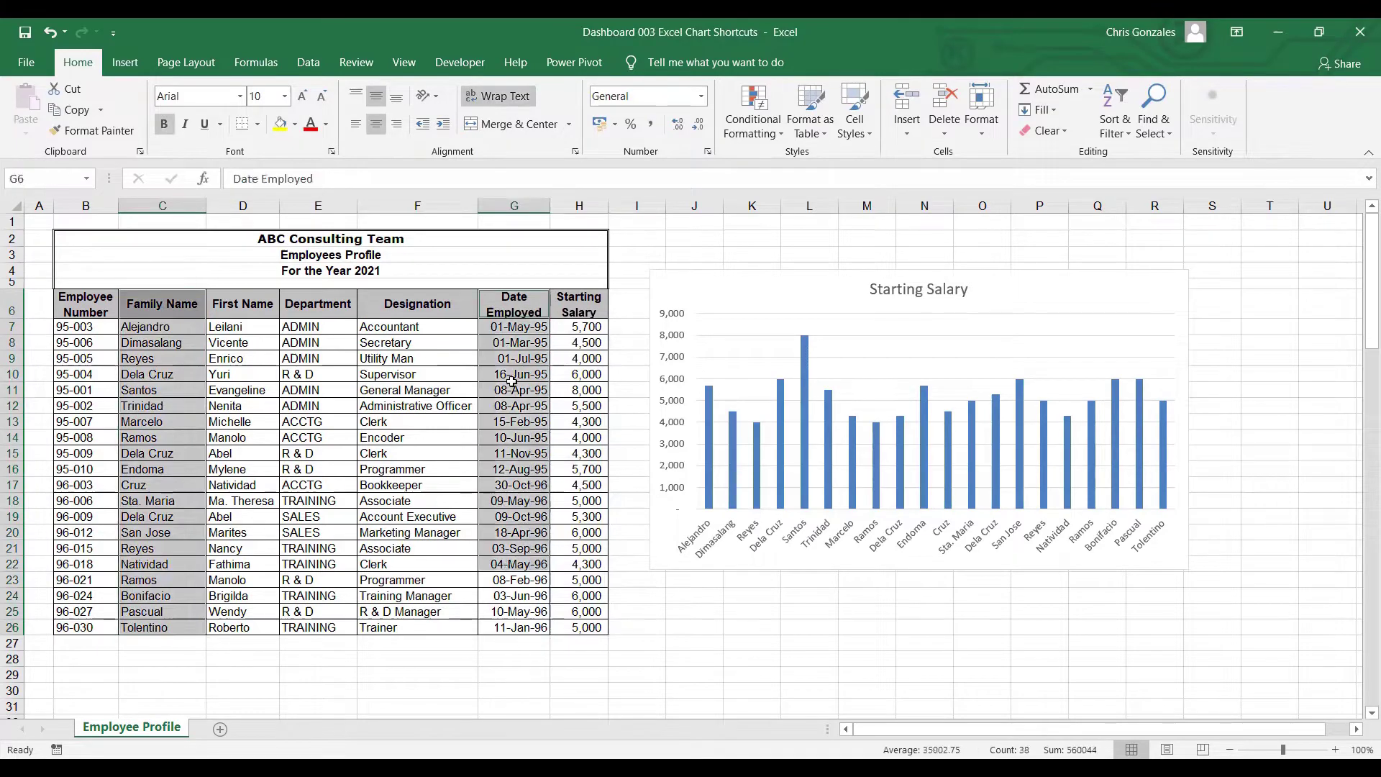
left_click_drag(164, 311, 167, 628)
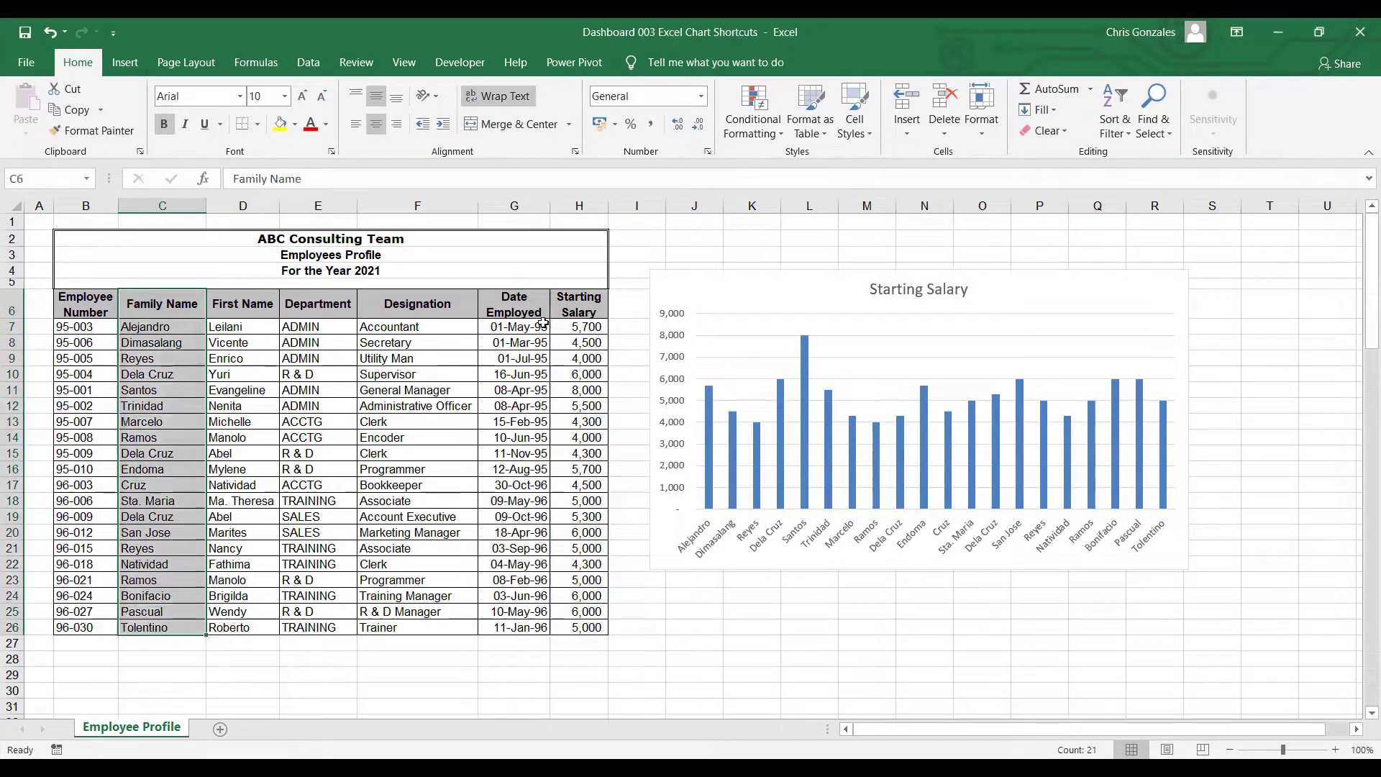
left_click(581, 317, "ctrl")
left_click_drag(583, 322, 596, 625, "ctrl")
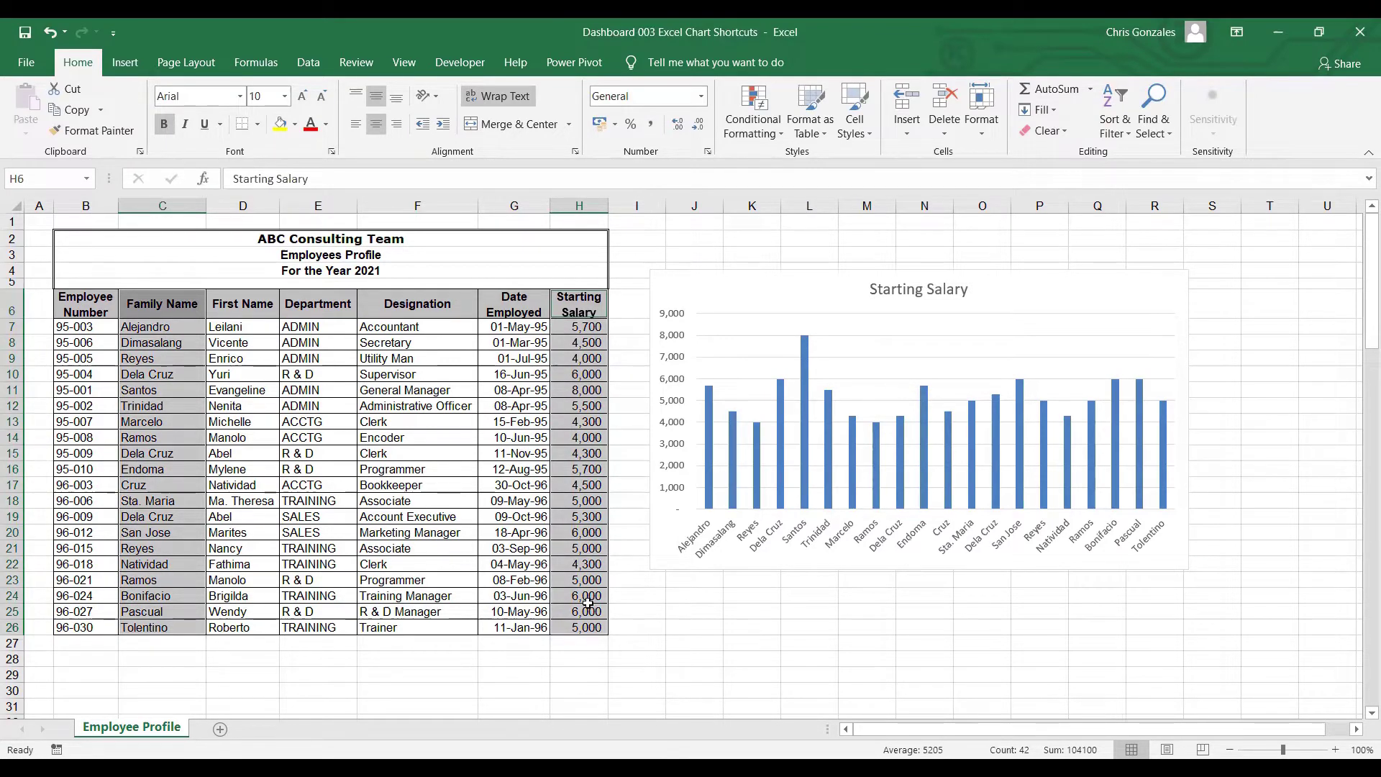
- Insert a quick chart with Alt+F1, place it below the first chart, and match its width
key("alt")
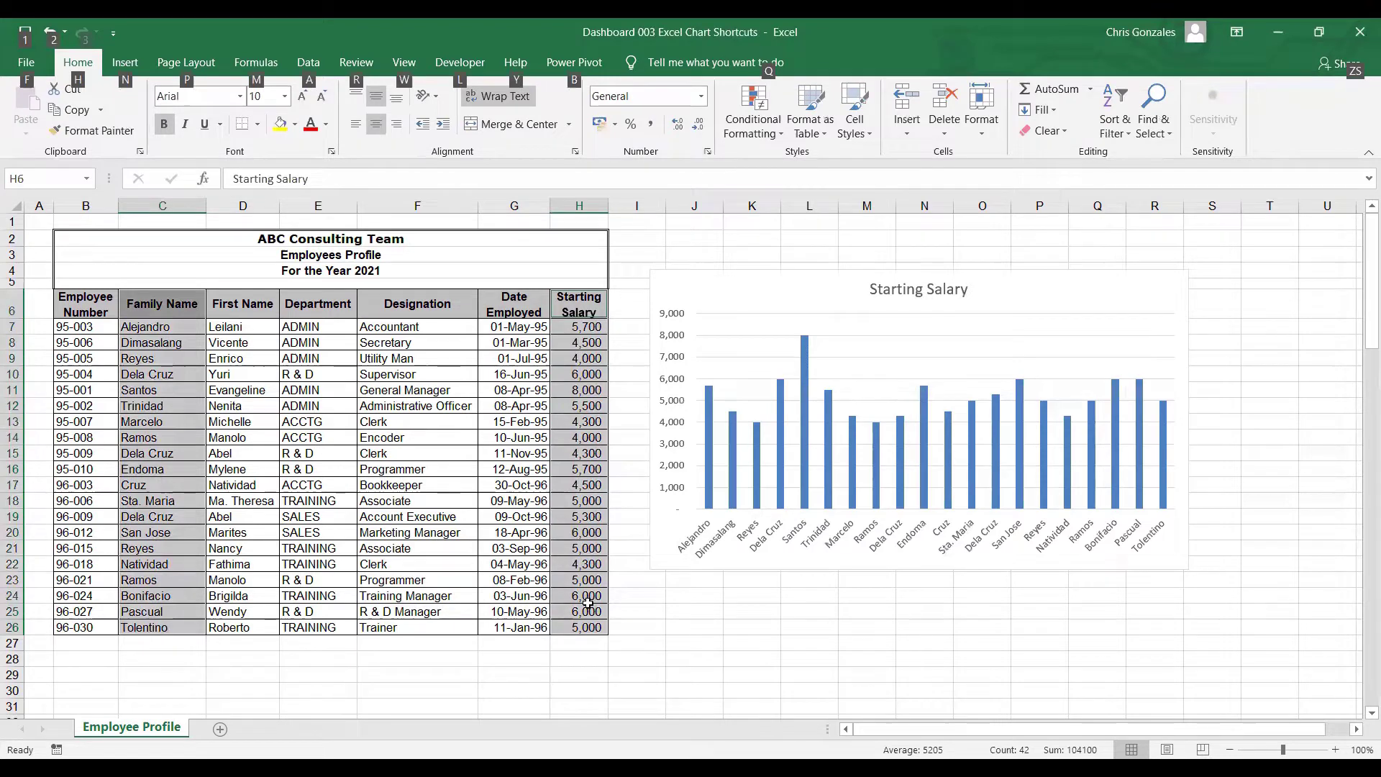
key("alt+F1")
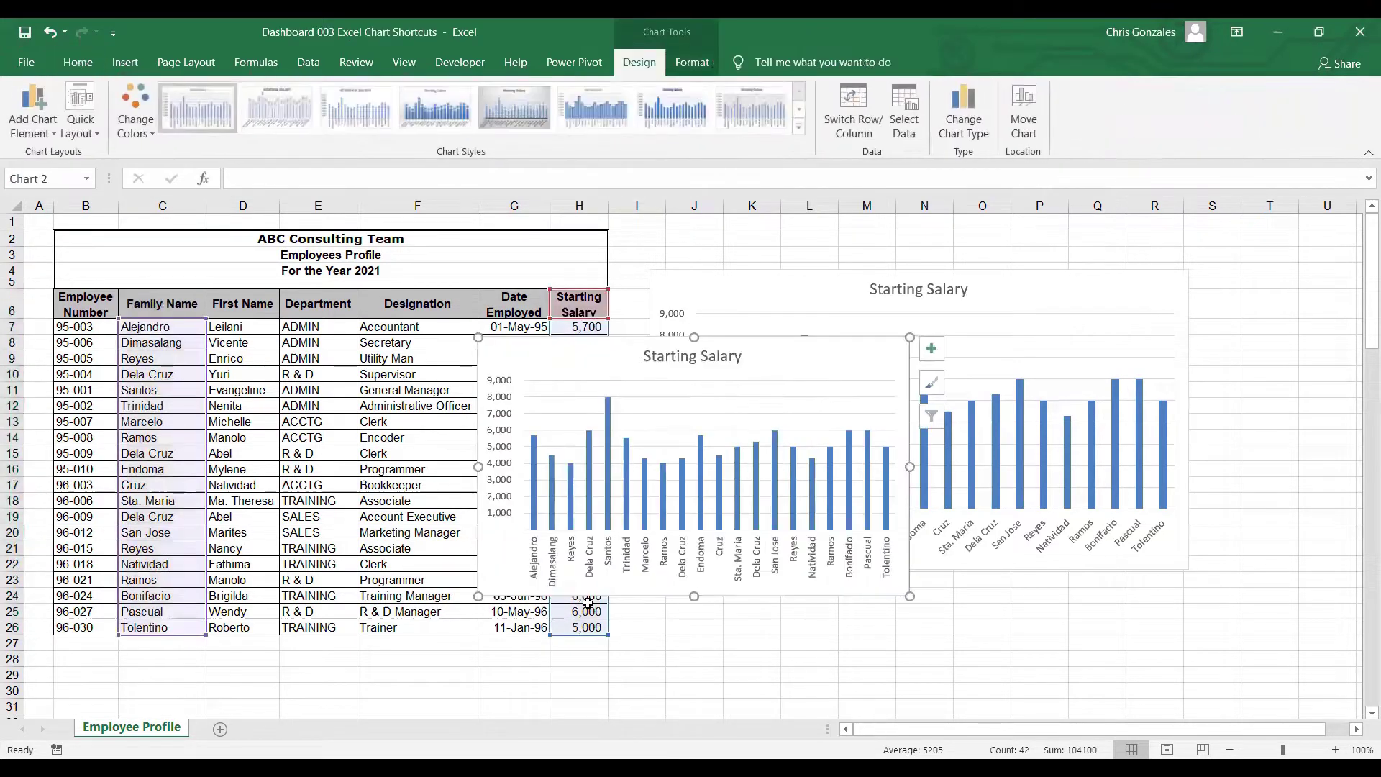
scroll(842, 360, "down", 1)
scroll(841, 357, "down", 1)
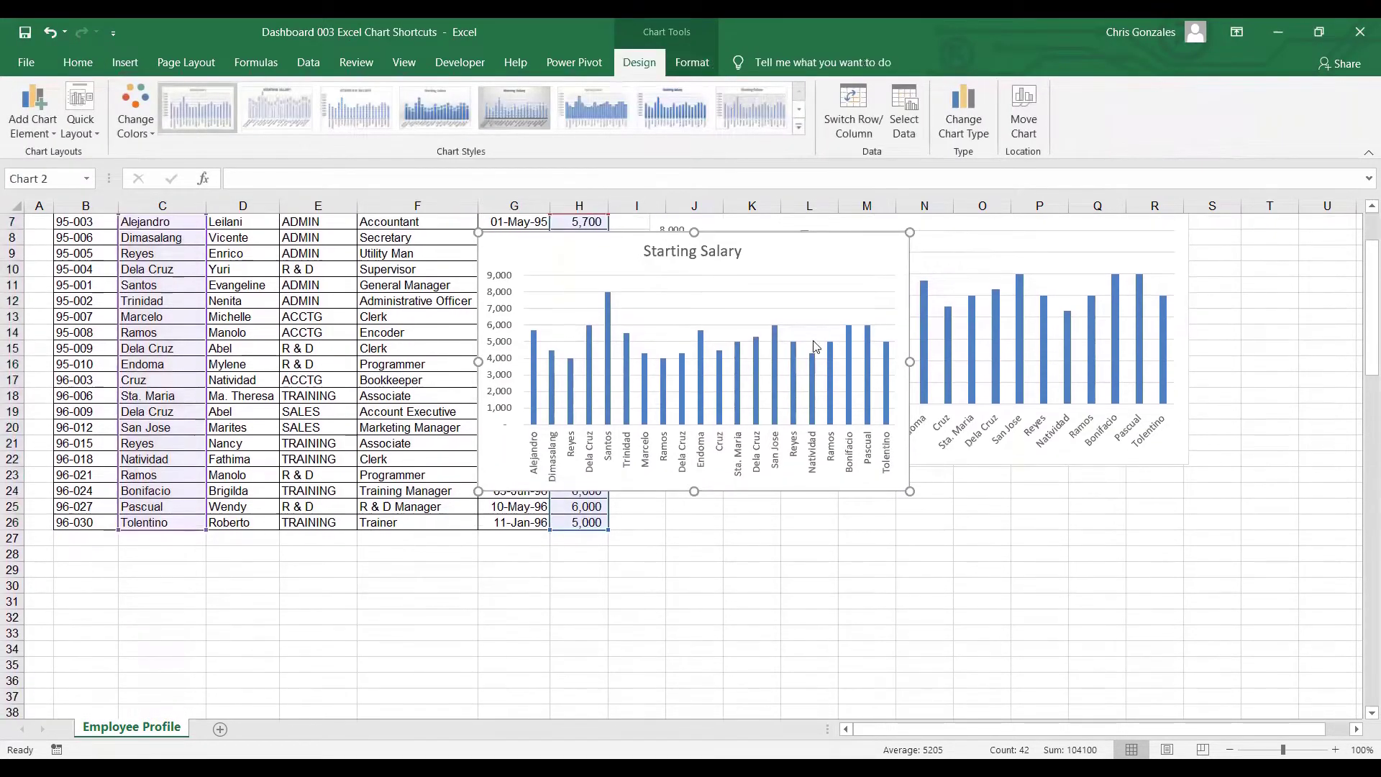
left_click_drag(811, 251, 976, 500)
scroll(976, 500, "down", 2)
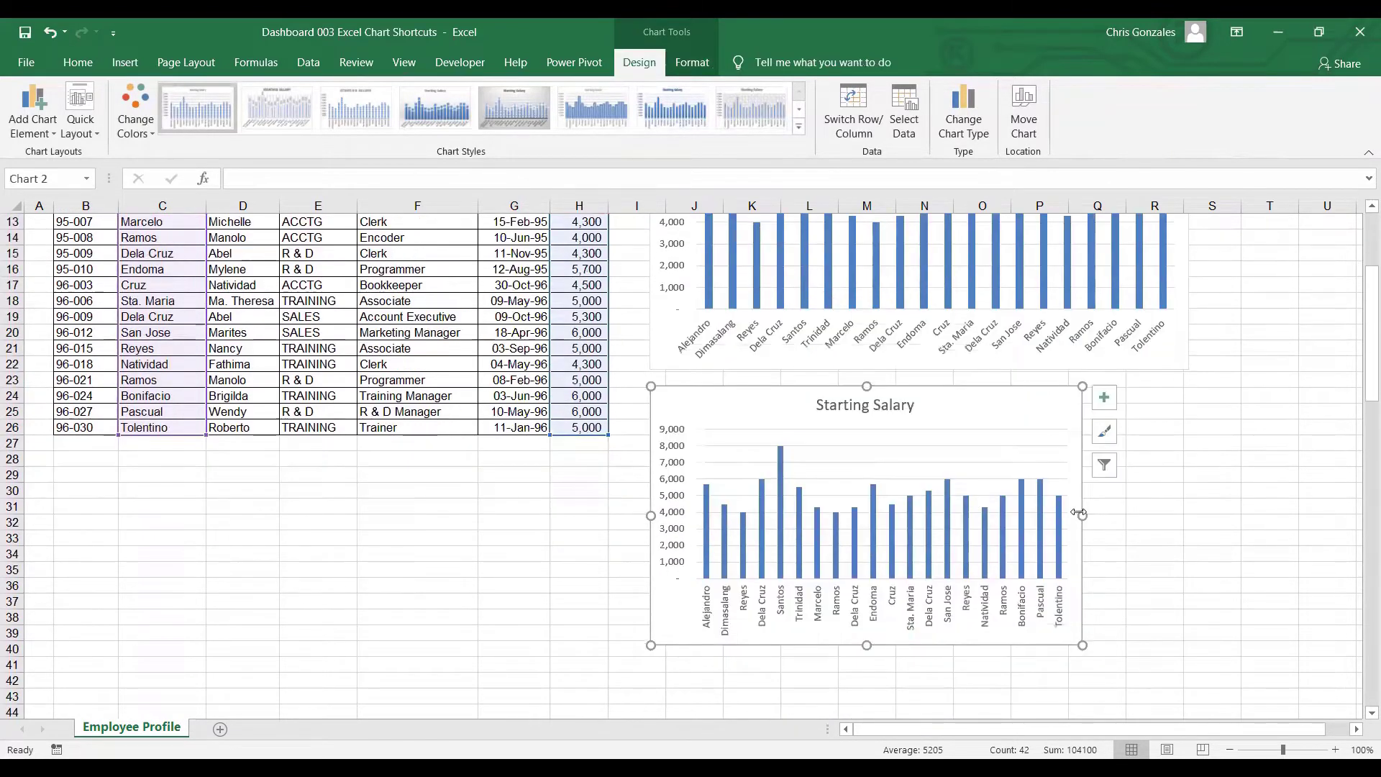
left_click_drag(1083, 515, 1187, 515)
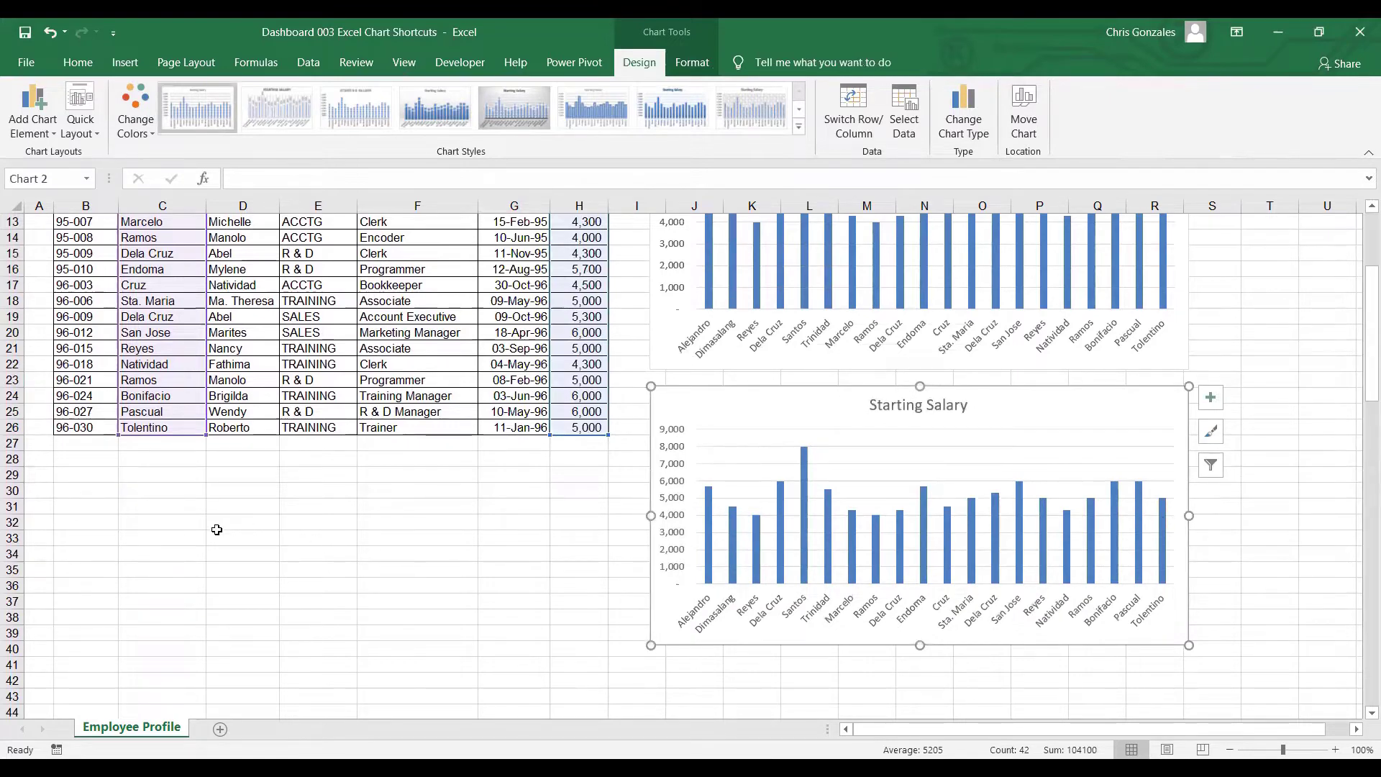
scroll(216, 529, "up", 4)
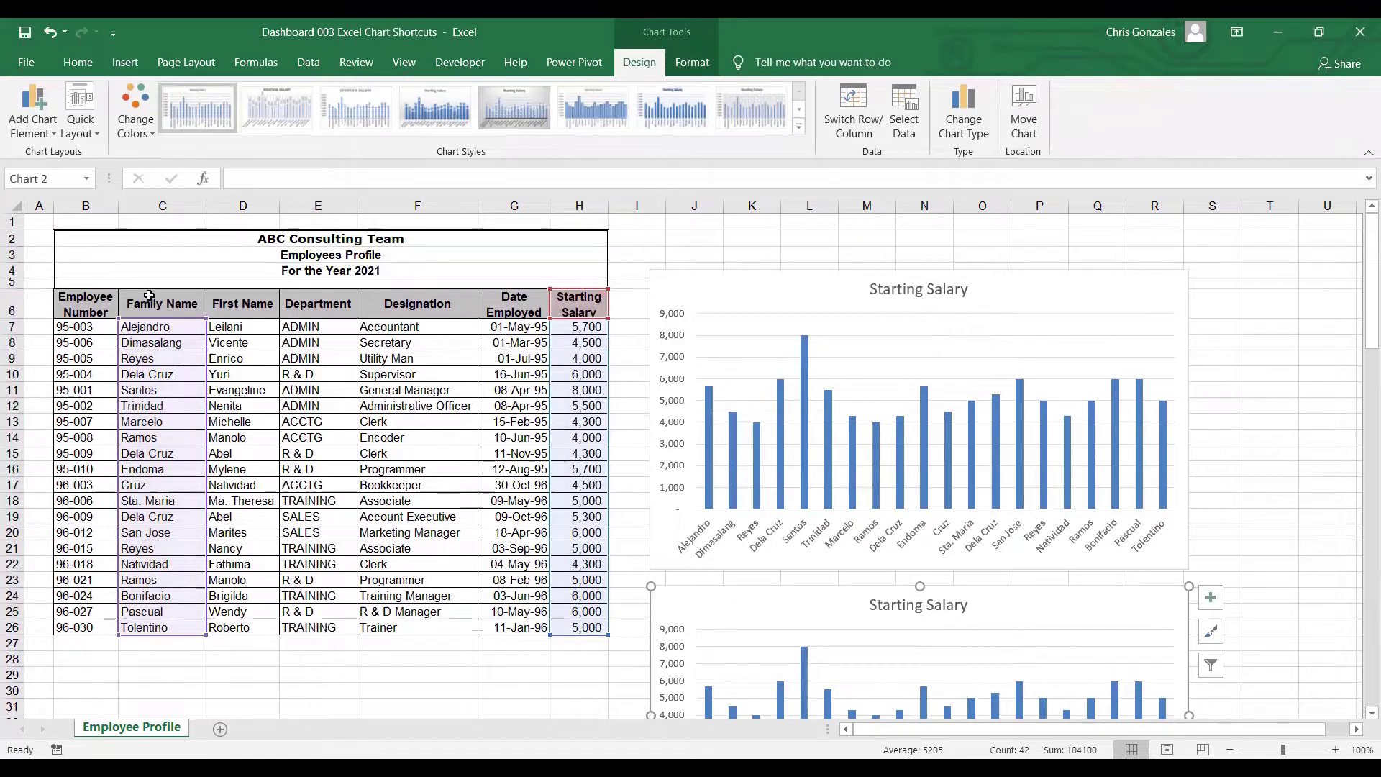
- Select the C6:C26 and H6:H26 ranges again
left_click_drag(138, 303, 138, 632)
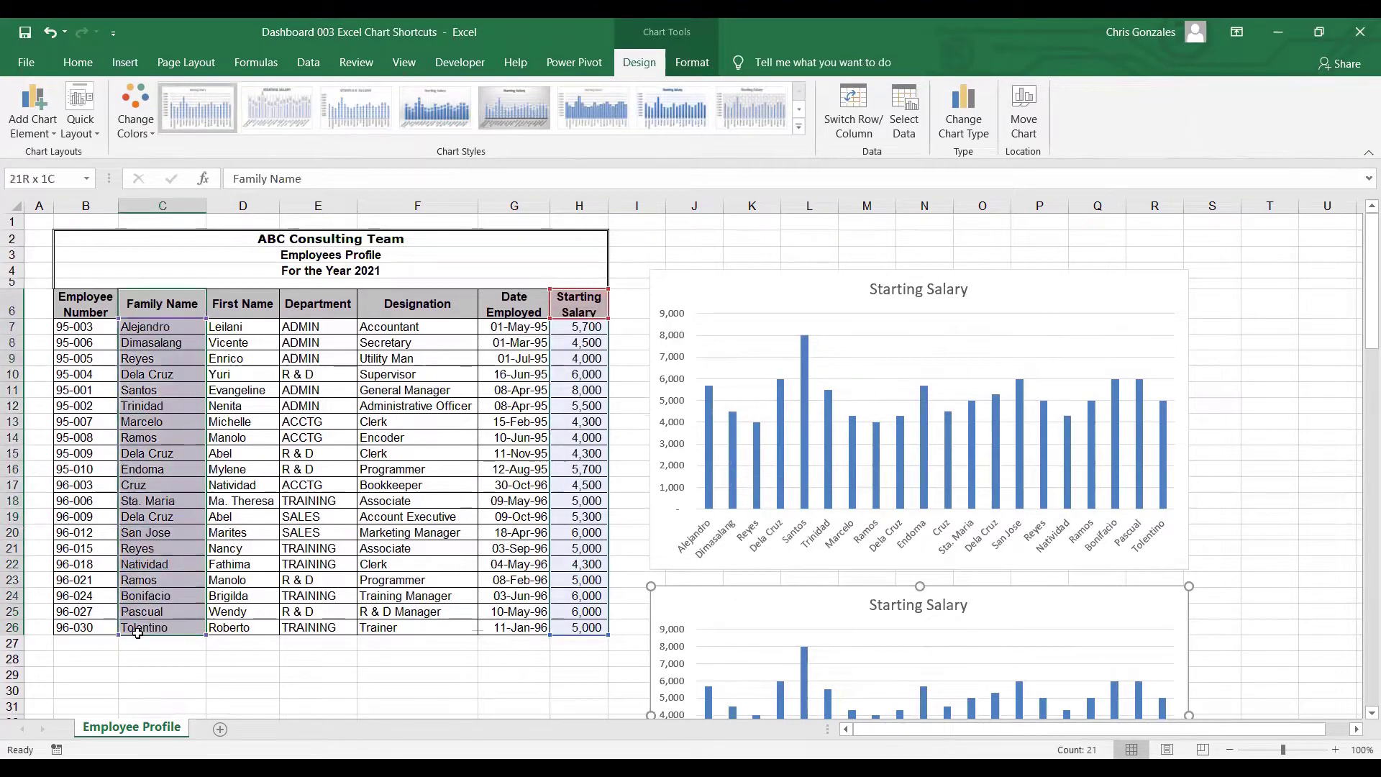
left_click_drag(579, 305, 578, 360)
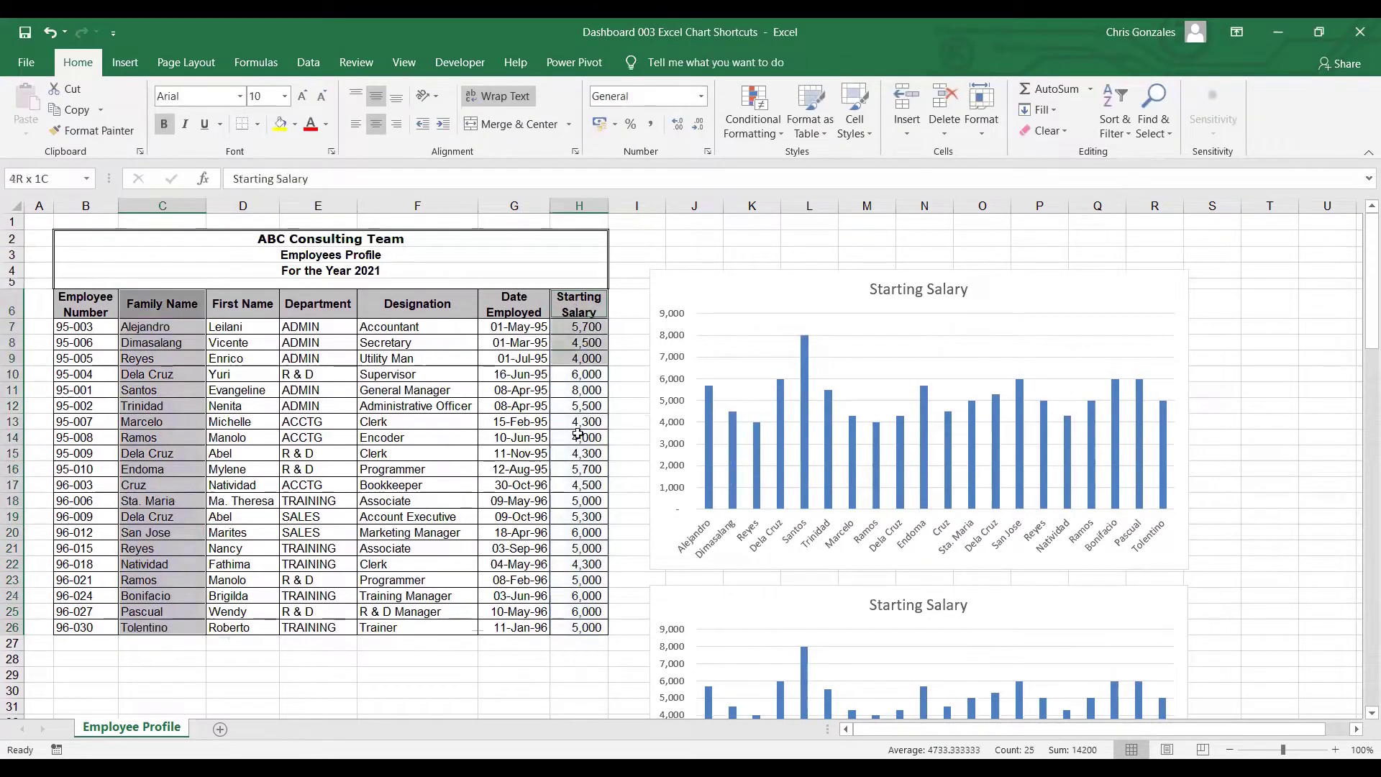
left_click_drag(578, 434, 579, 619)
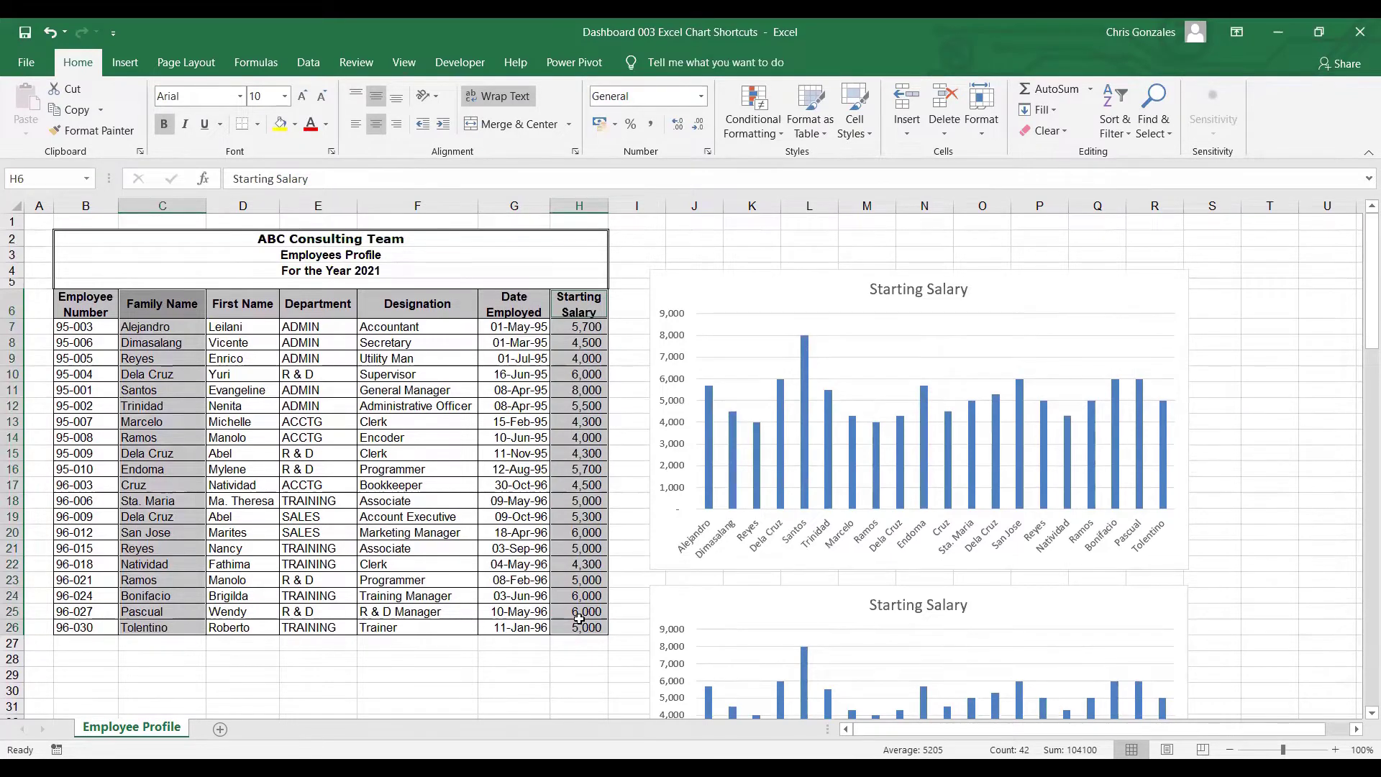
- Create a full-size chart on a new Chart1 sheet with F11, then return to Employee Profile
key("F11")
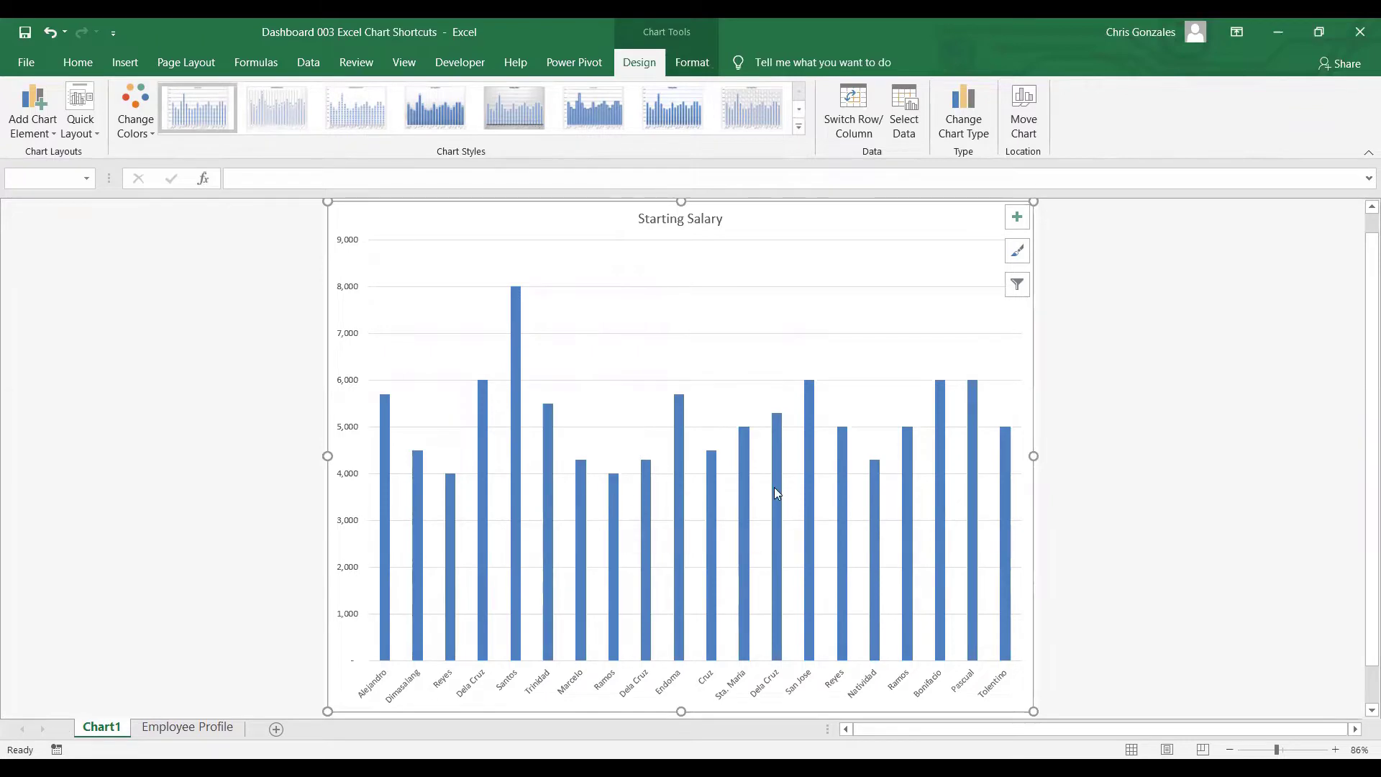
left_click(201, 728)
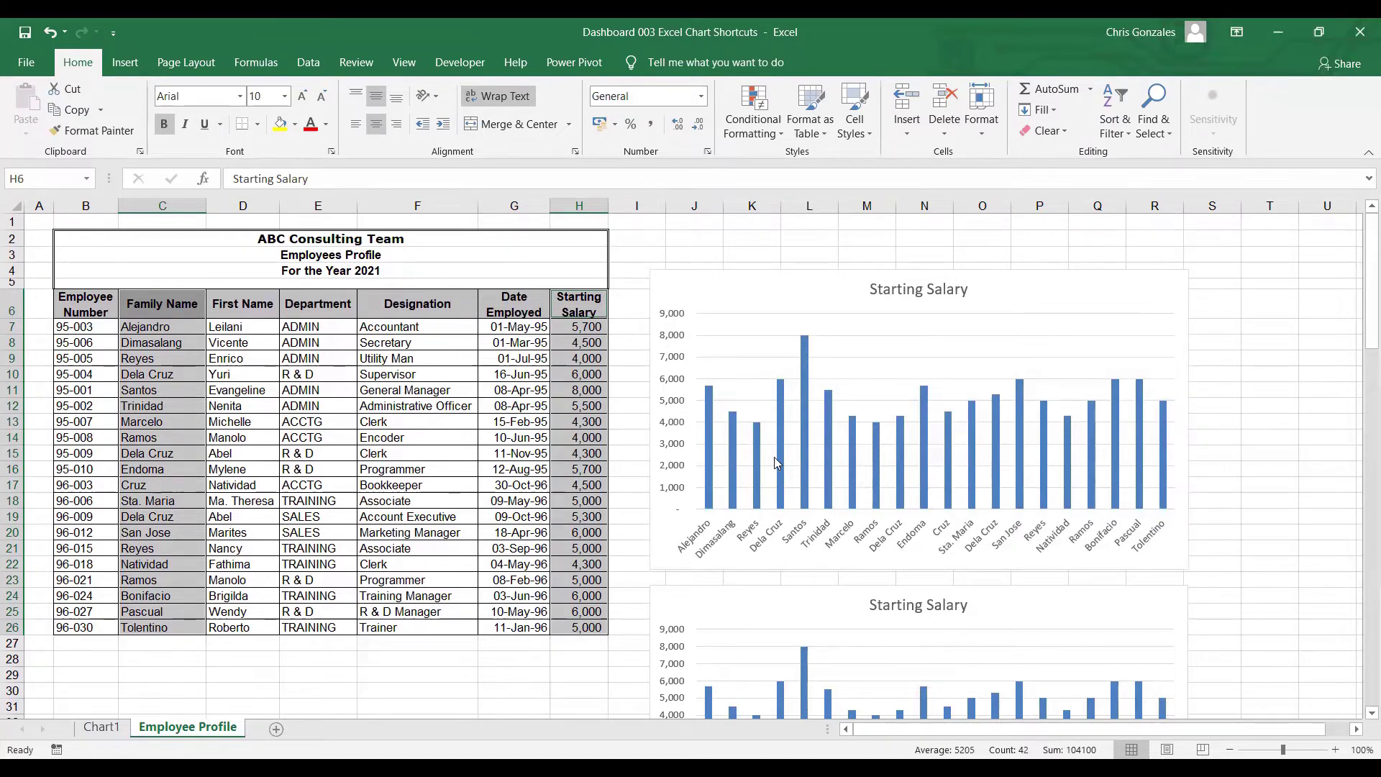
- Clear the column selection with cell B6 and look over the table and both charts
scroll(774, 456, "down", 3)
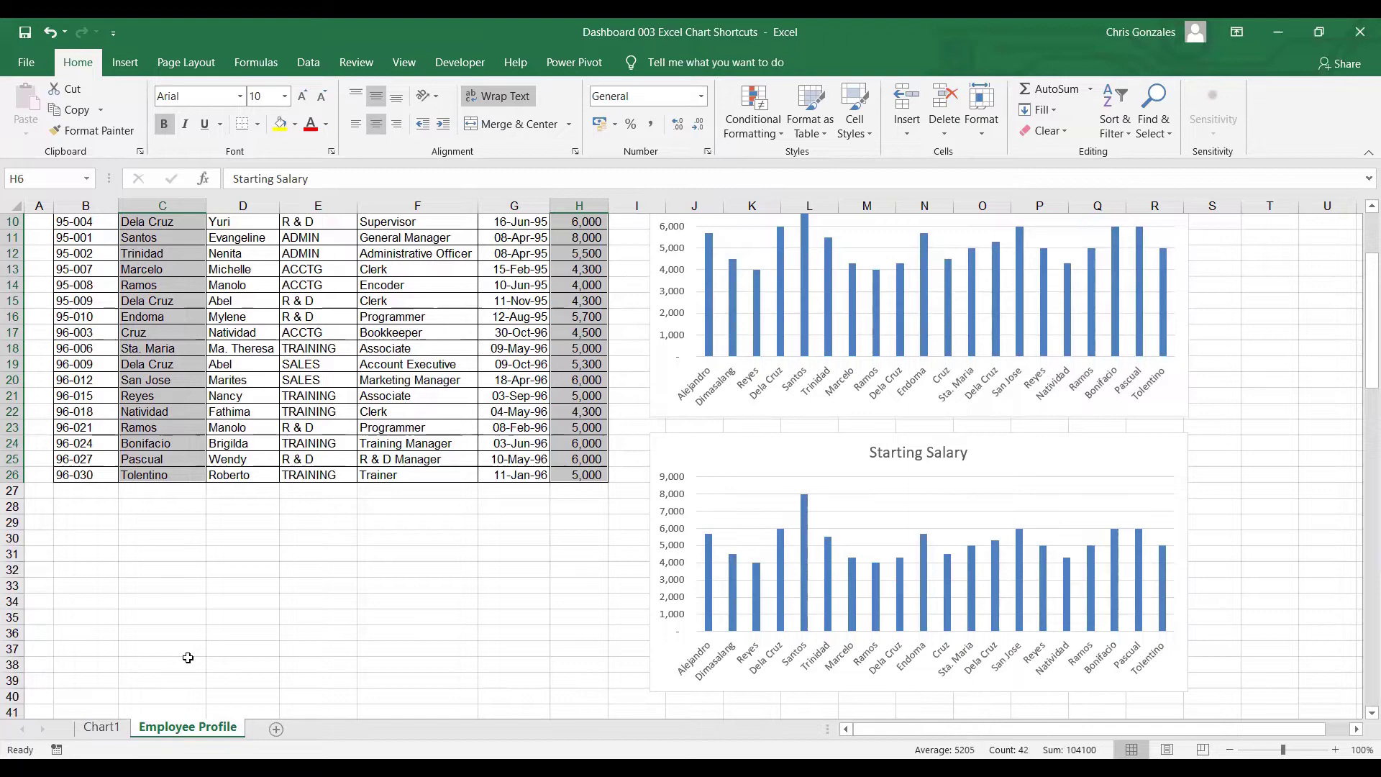
scroll(190, 656, "up", 3)
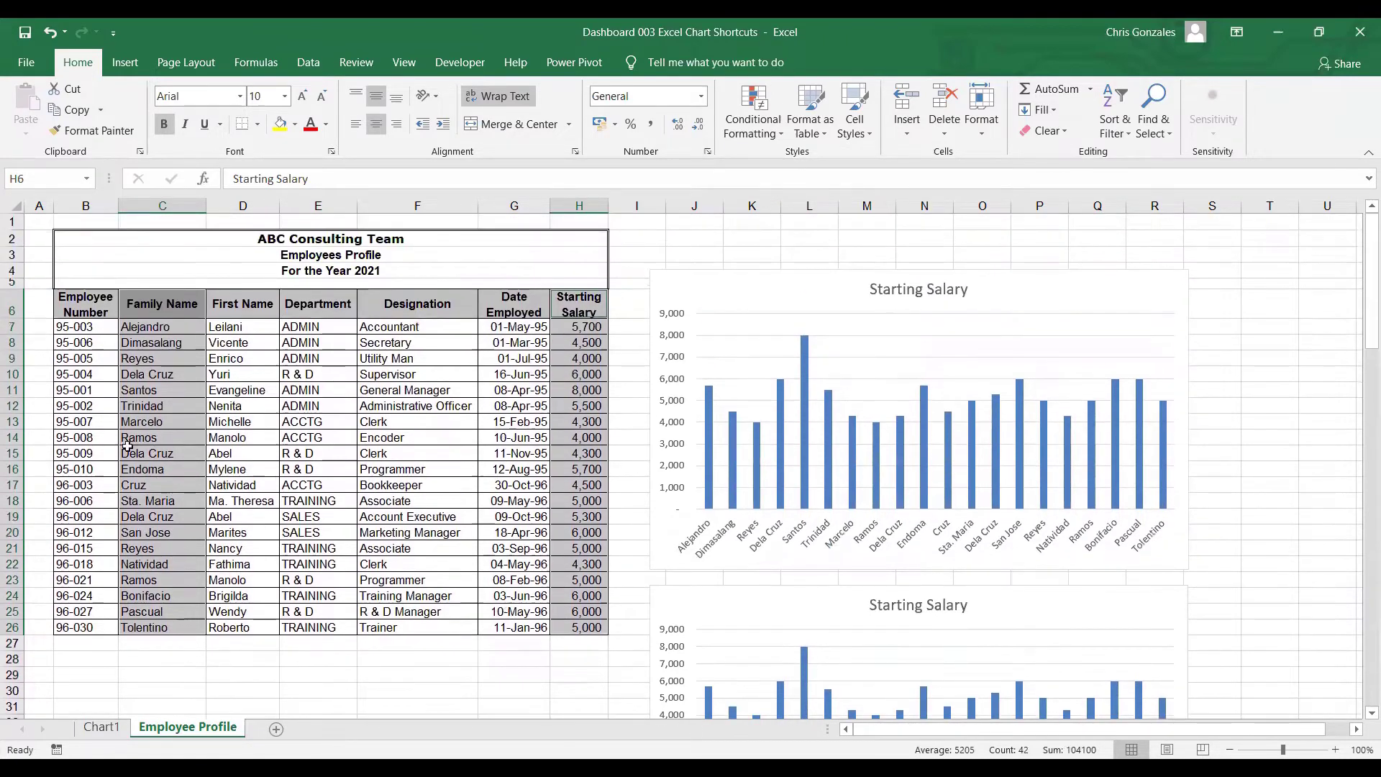
left_click(80, 308)
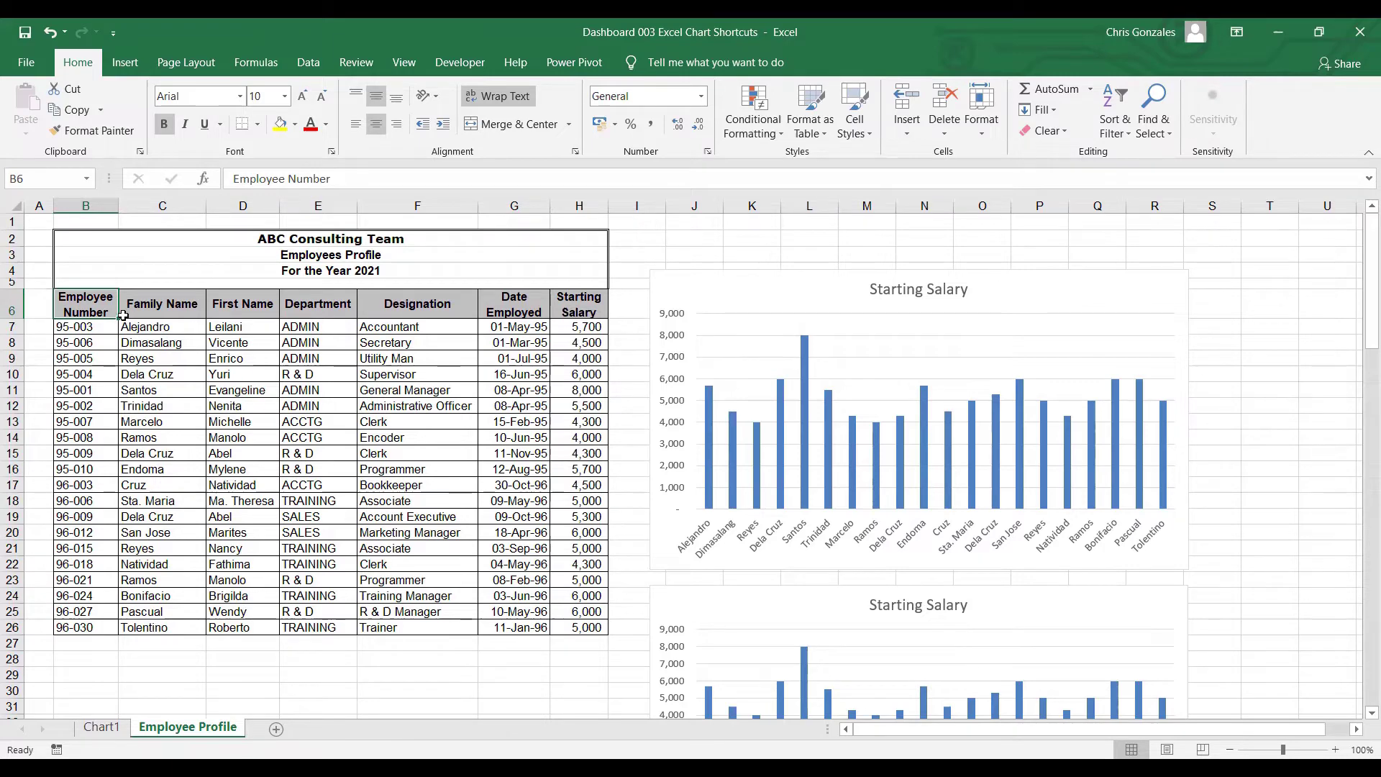
scroll(122, 315, "down", 5)
scroll(121, 305, "down", 3)
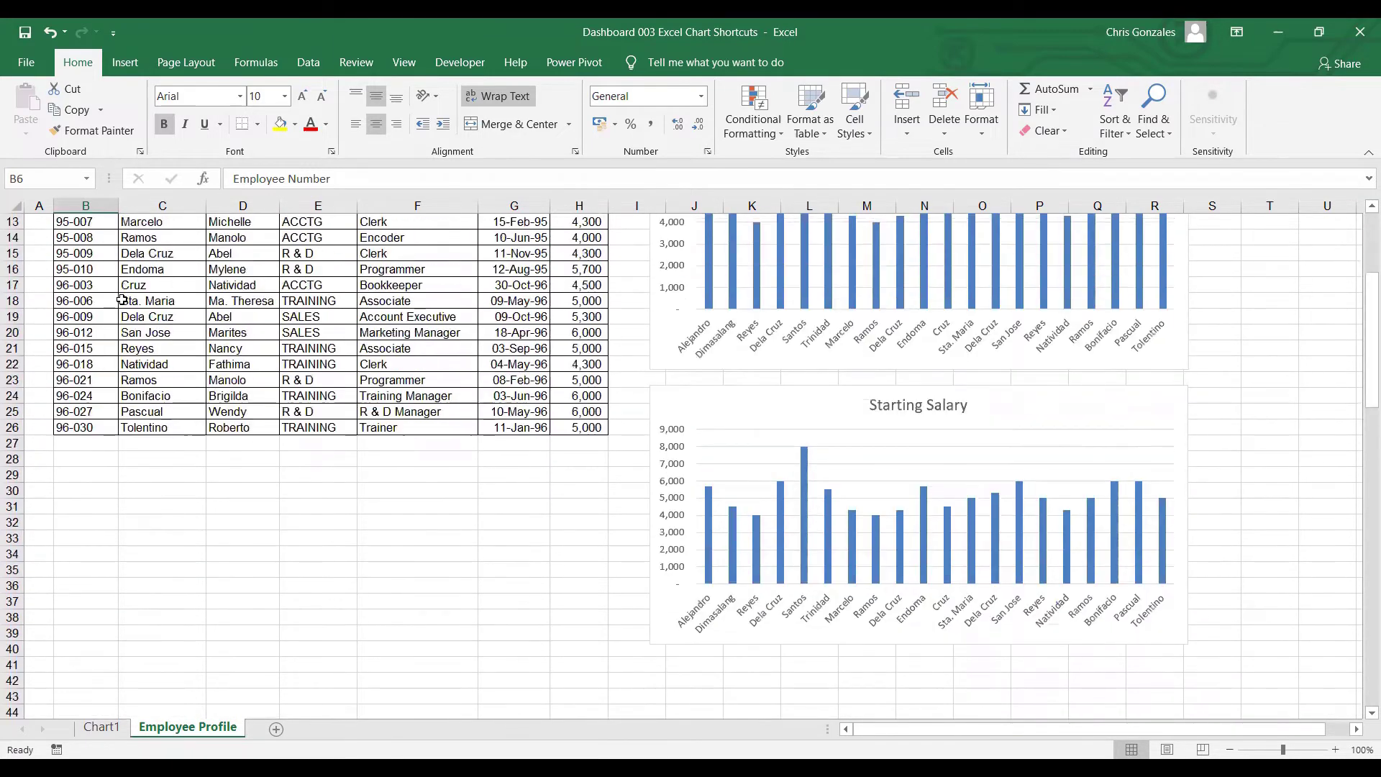
scroll(122, 299, "up", 4)
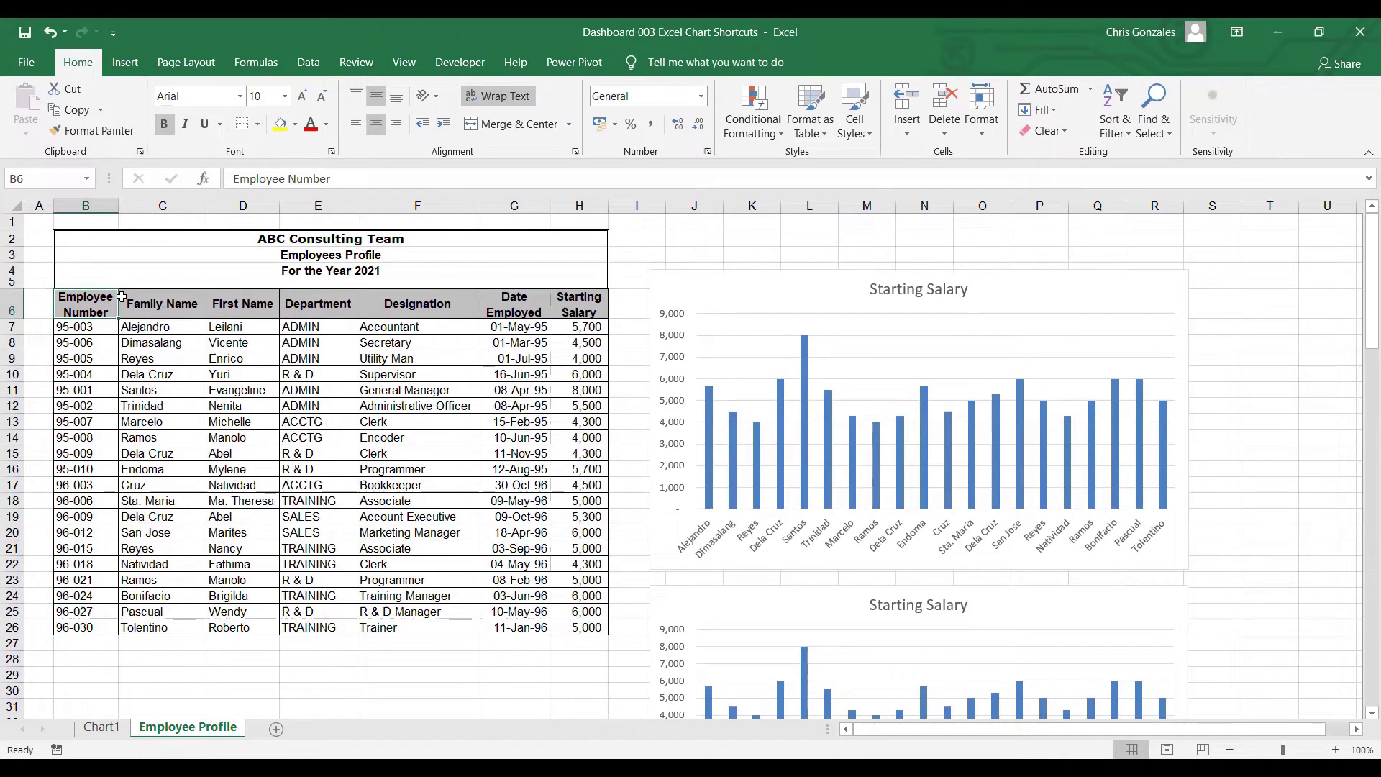
- Delete the top chart and enlarge the remaining Starting Salary chart
left_click(733, 301)
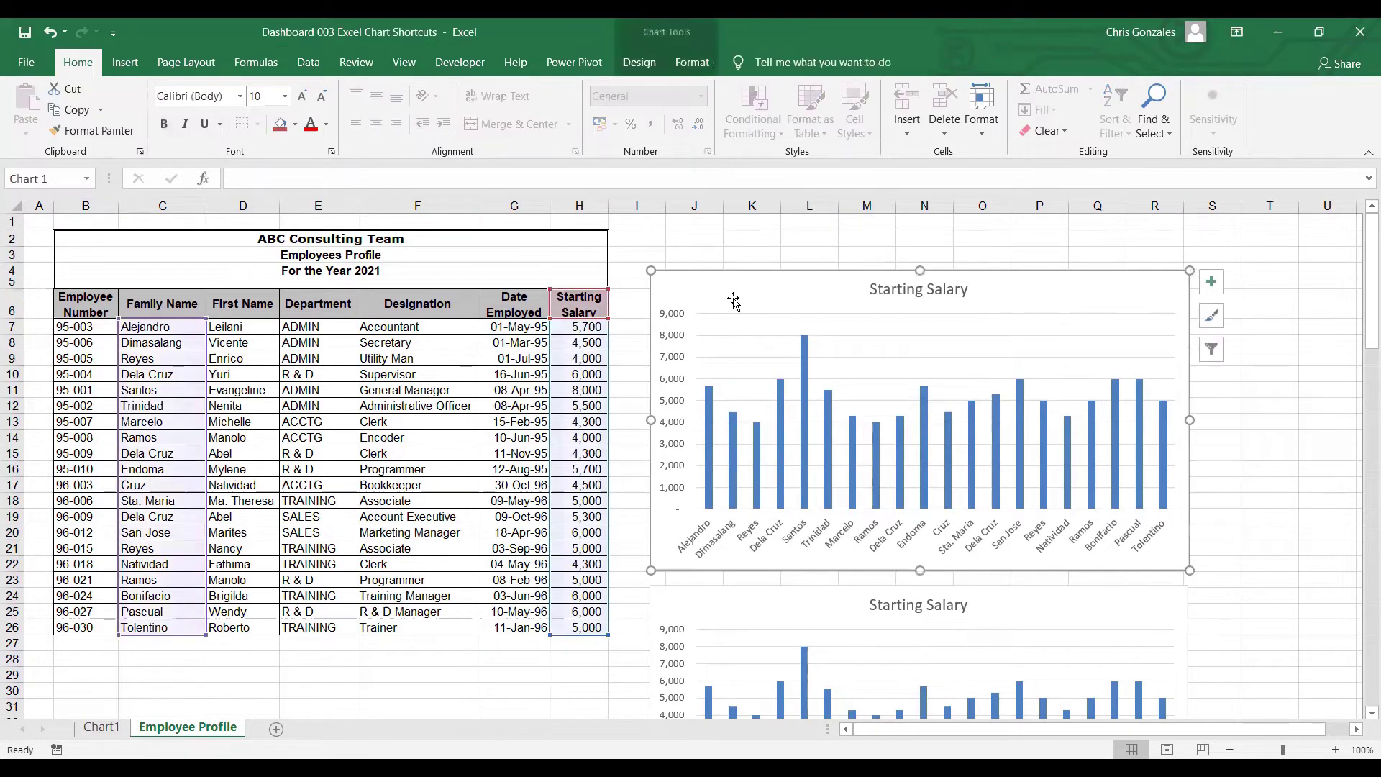
key("Delete")
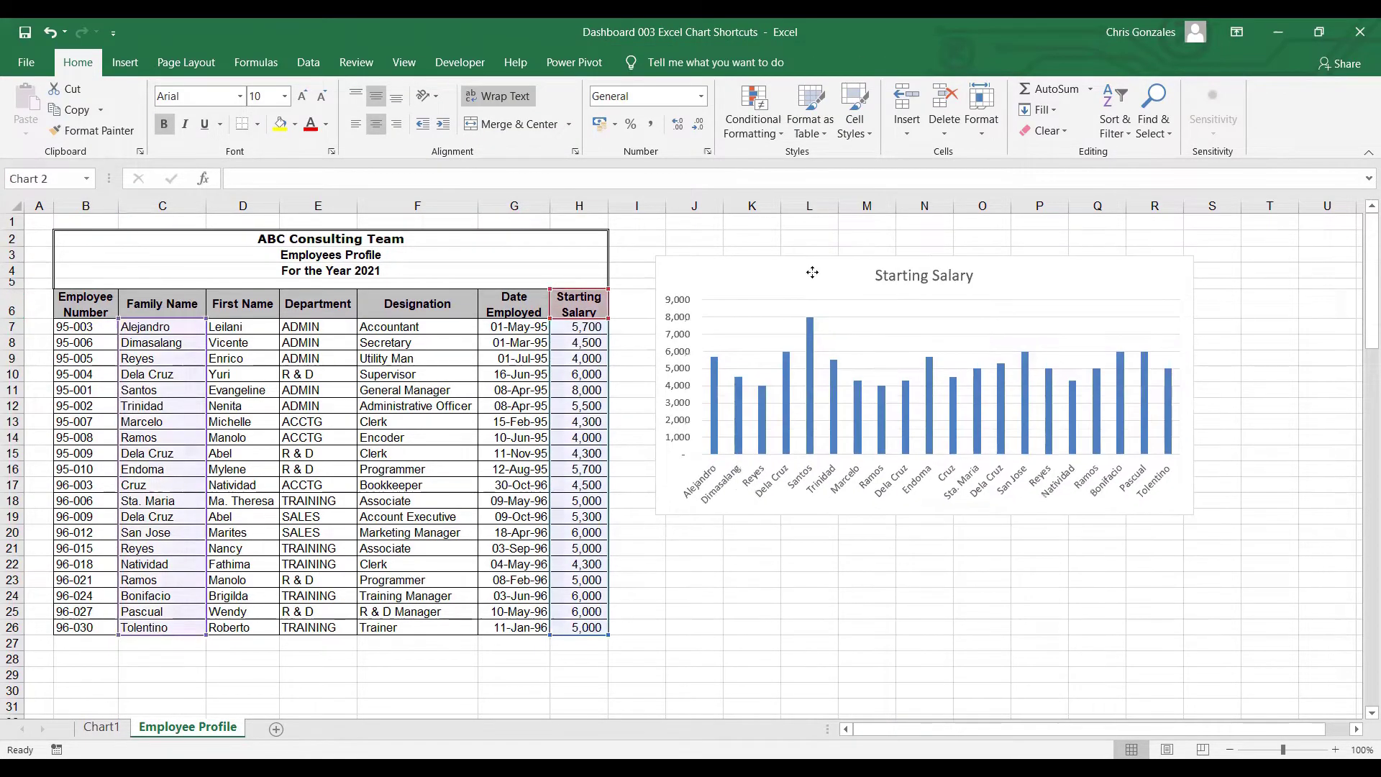
left_click(1179, 496)
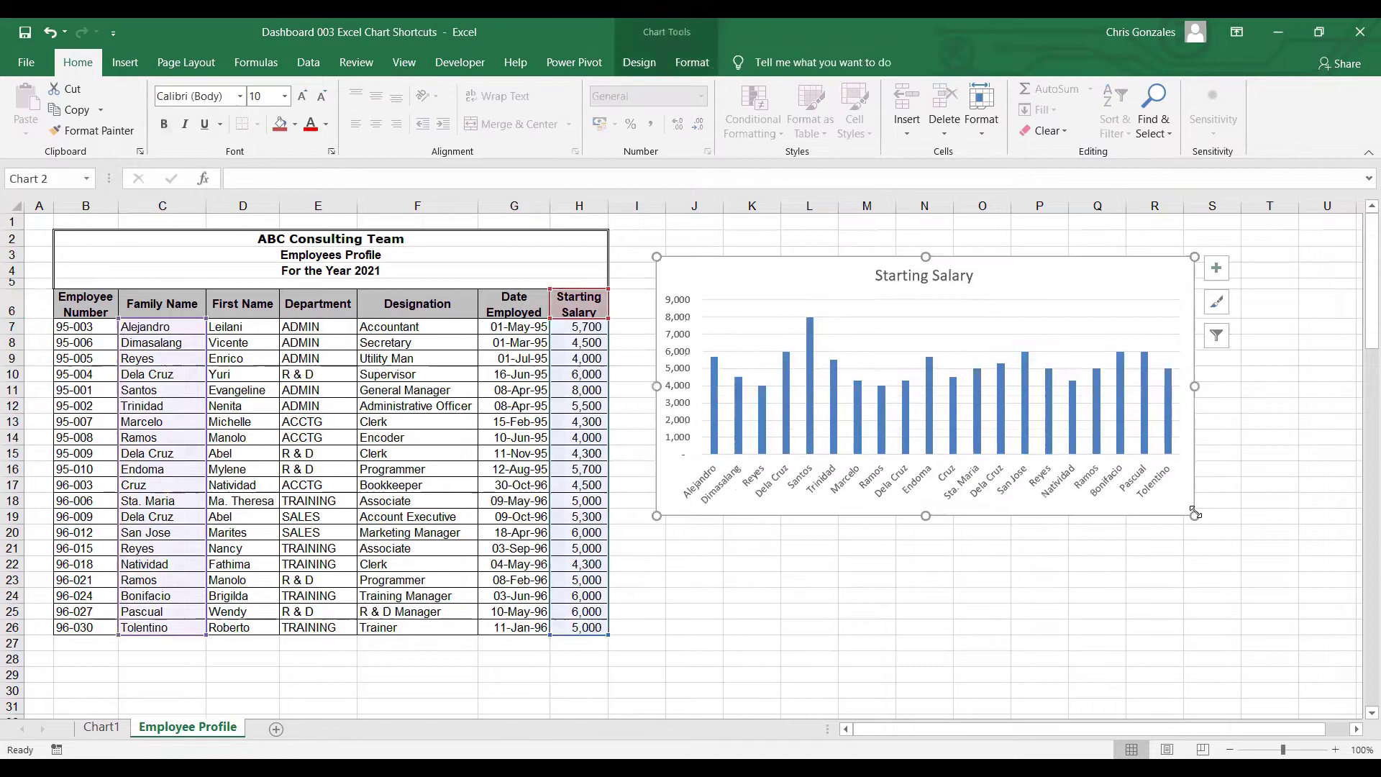
left_click_drag(1195, 516, 1233, 604)
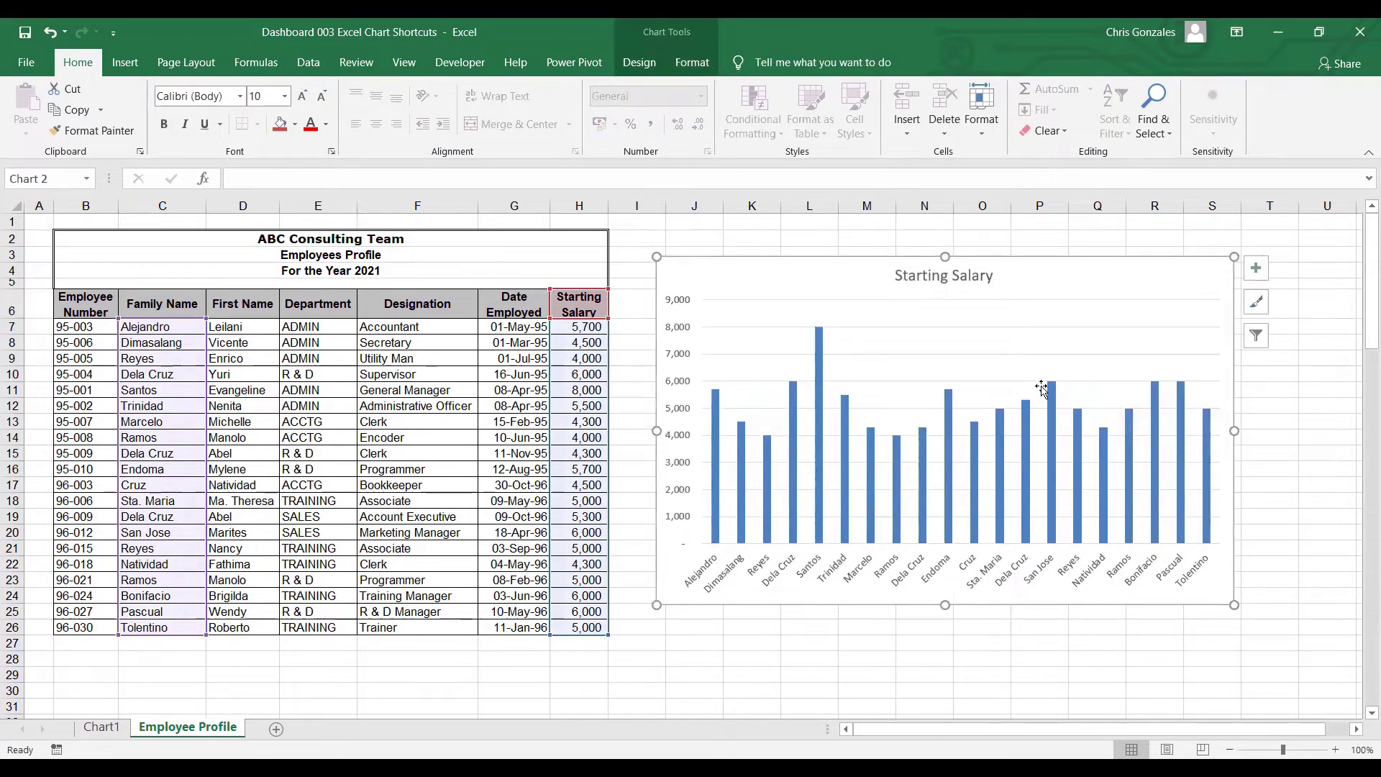
- Move the chart beneath the employee table, spanning roughly columns B to H
left_click_drag(1033, 285, 991, 406)
scroll(993, 362, "down", 4)
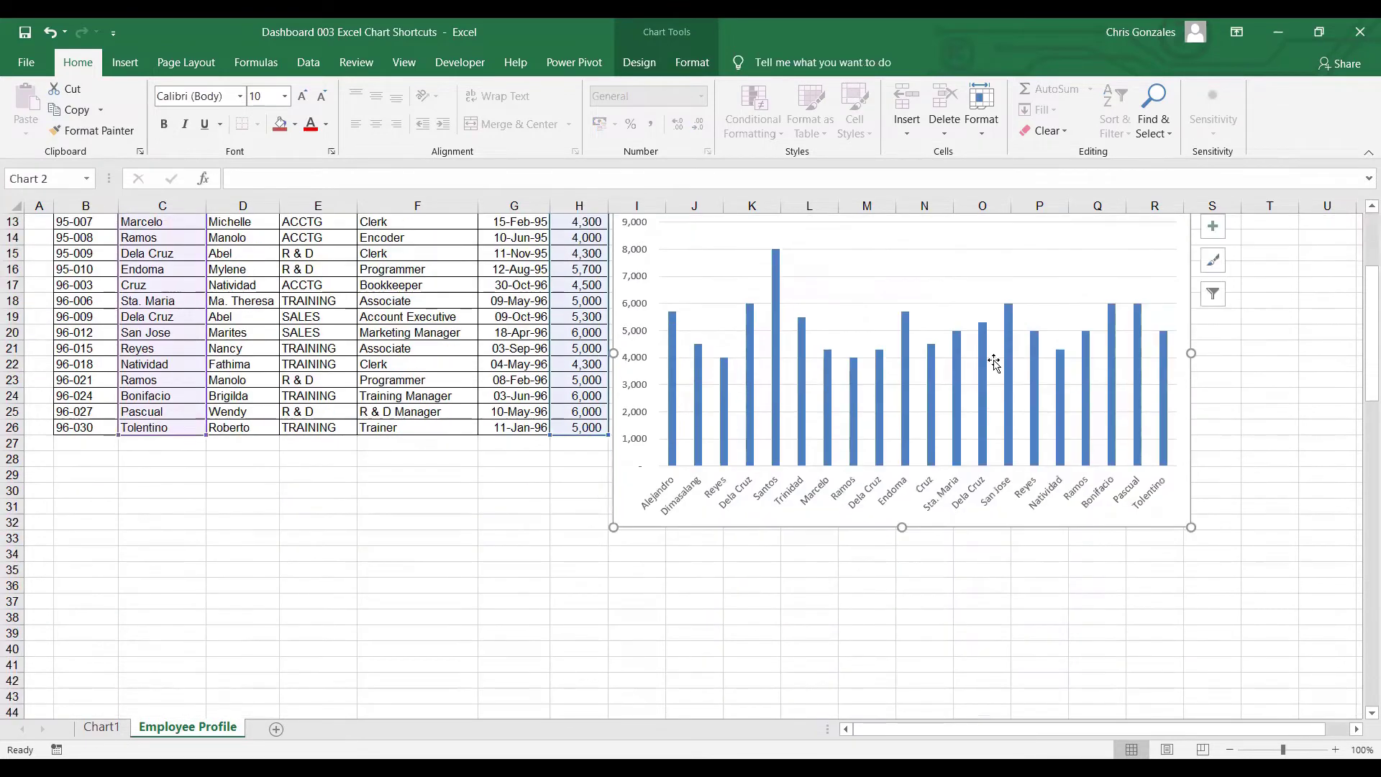
scroll(990, 365, "up", 1)
left_click_drag(1007, 250, 451, 529)
scroll(647, 467, "up", 3)
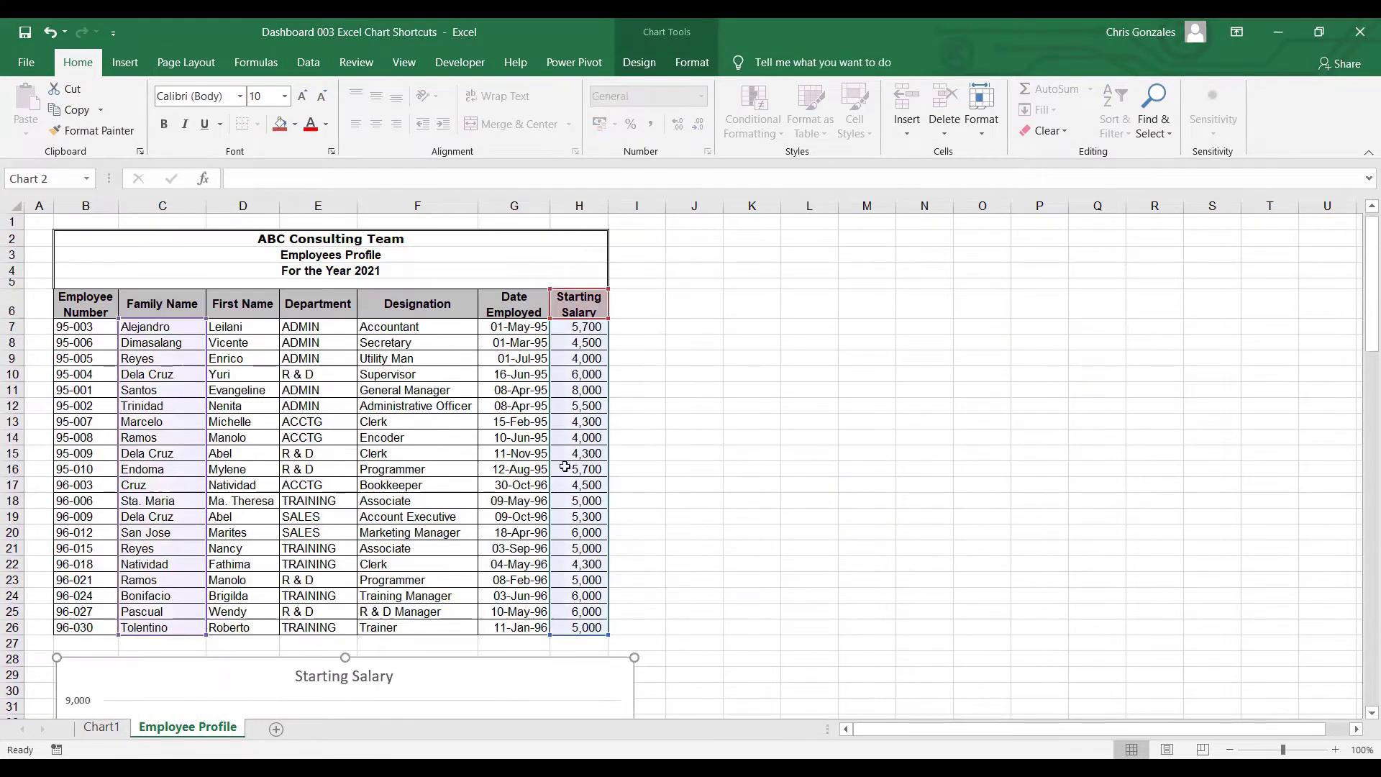
left_click(403, 380)
scroll(453, 413, "down", 3)
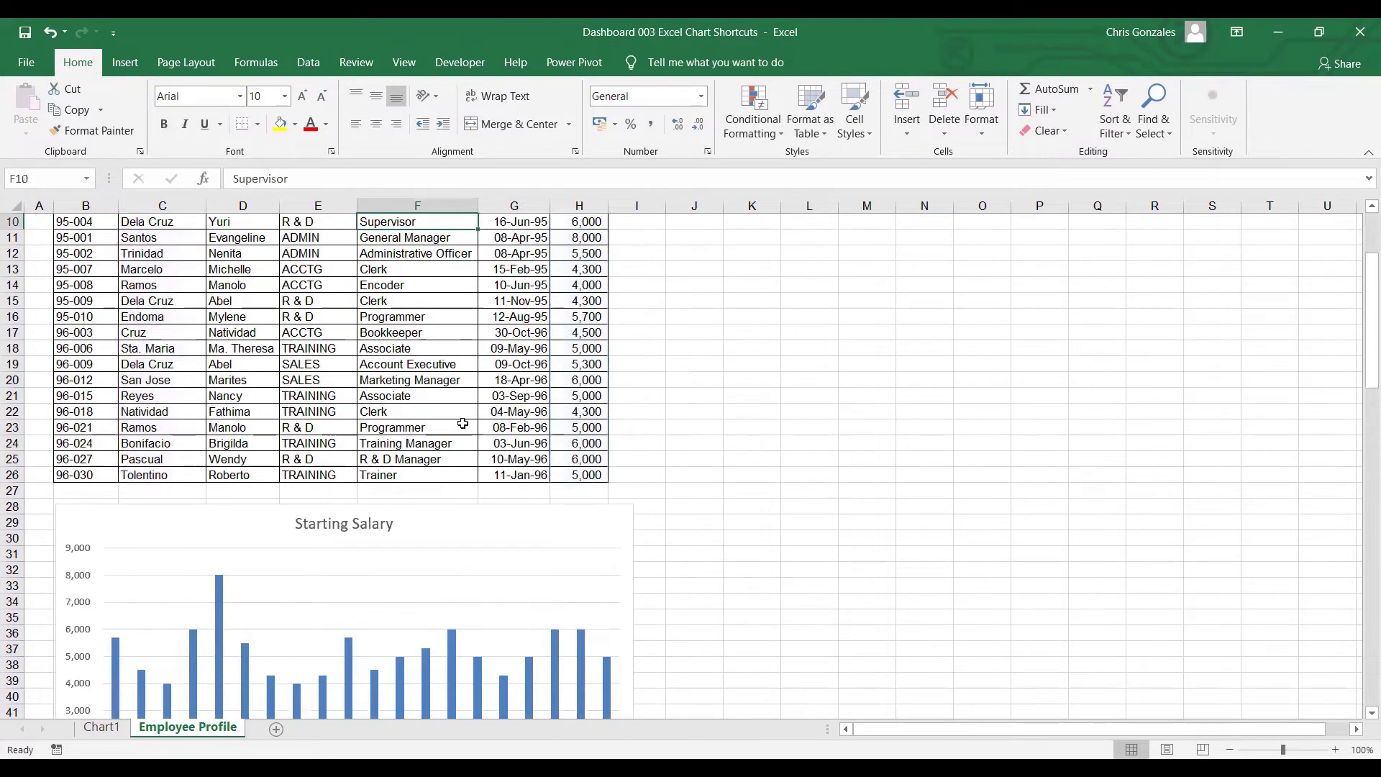
scroll(464, 415, "up", 3)
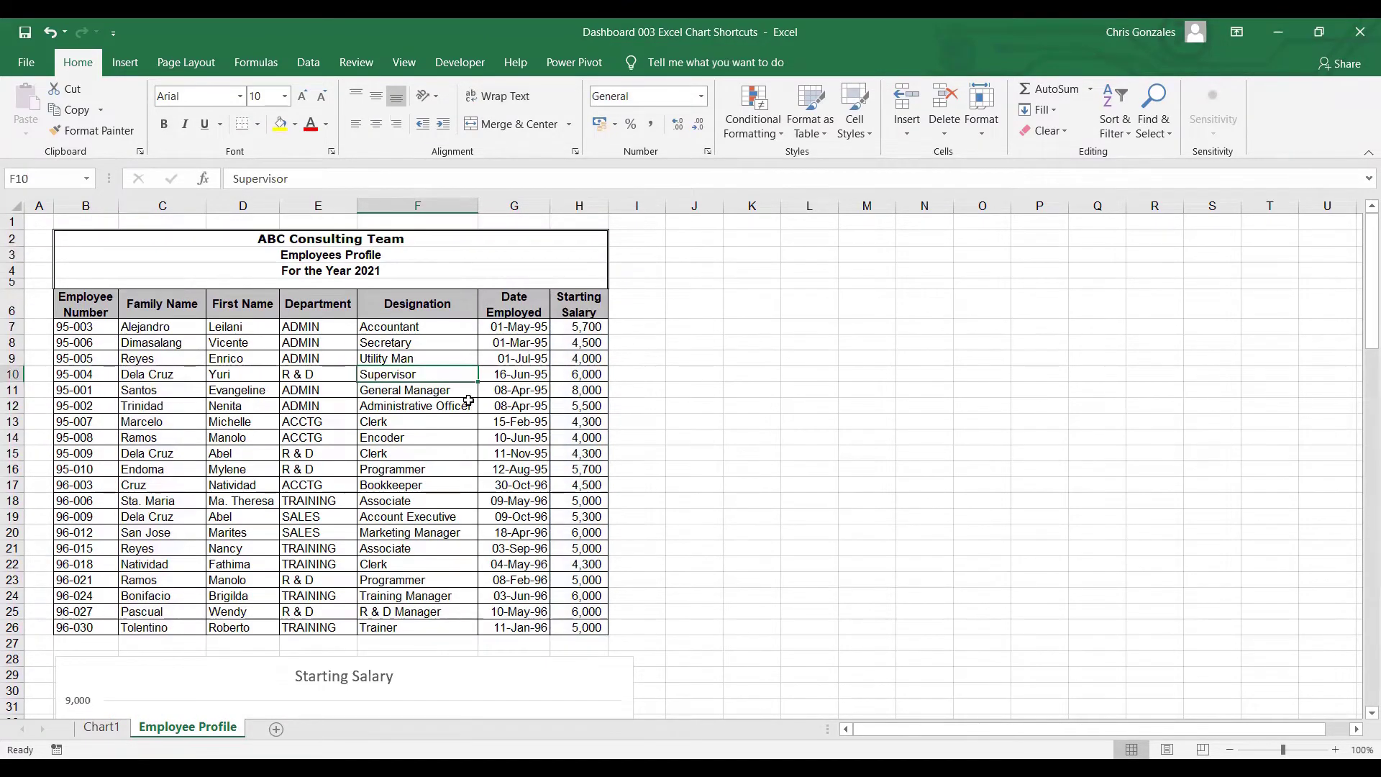
scroll(469, 401, "down", 7)
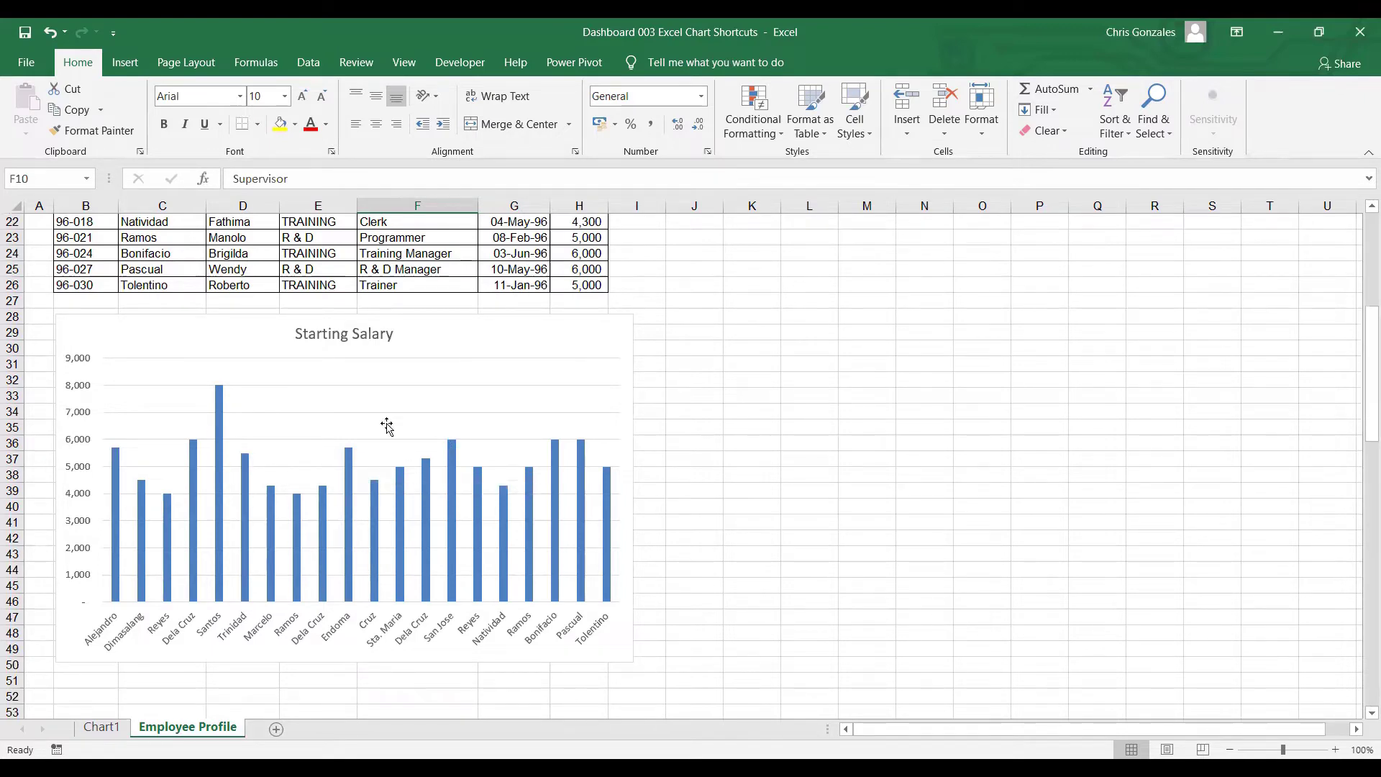
- Add filter arrows to the header row B6:H6
scroll(273, 499, "up", 7)
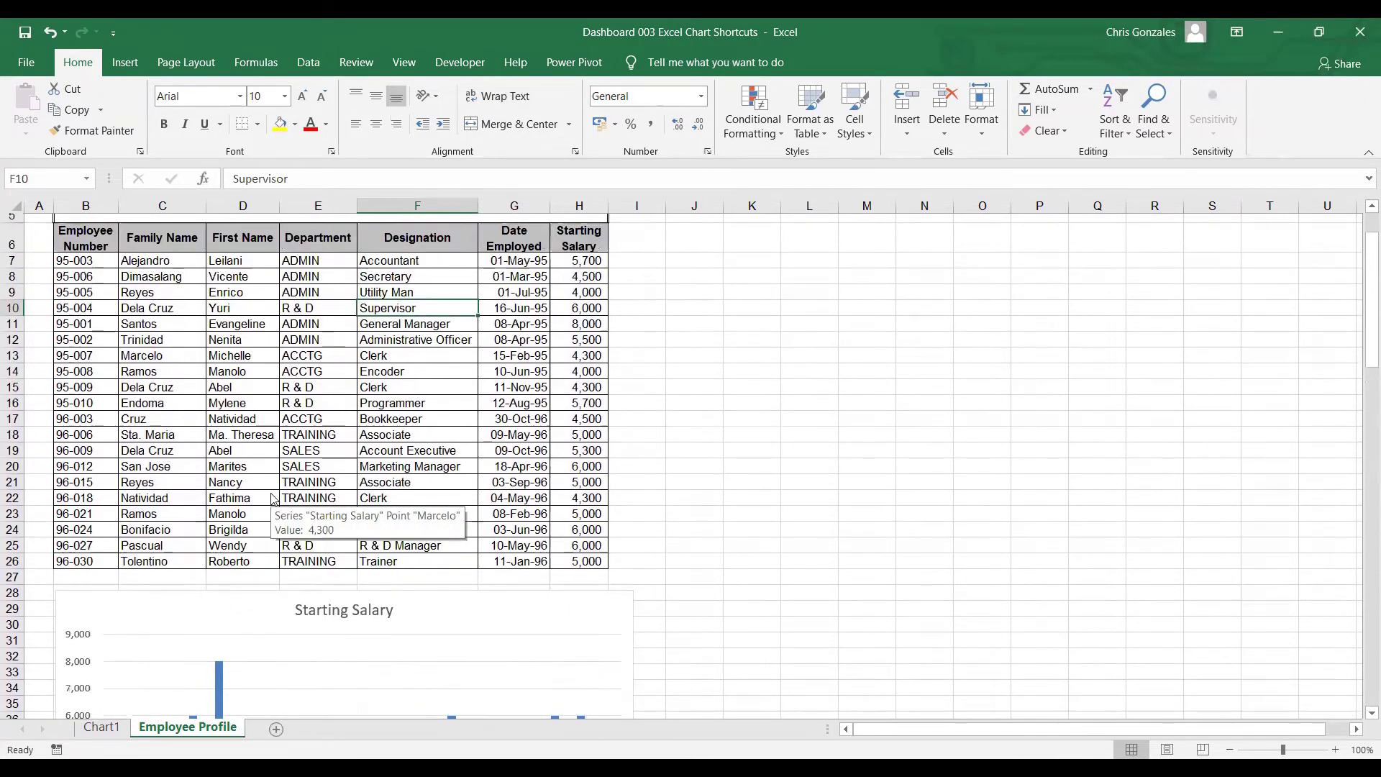
left_click(84, 298)
left_click_drag(84, 298, 608, 305)
left_click(311, 64)
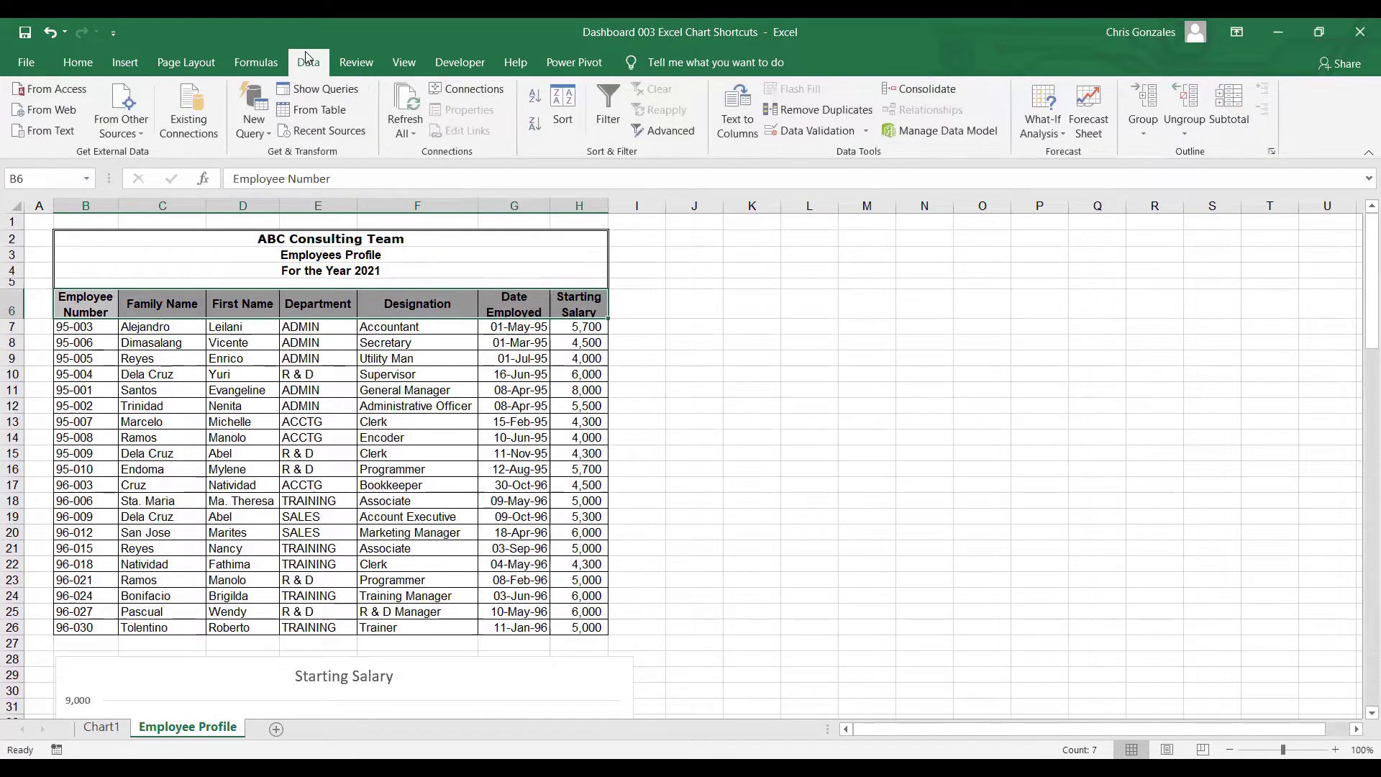
left_click(621, 115)
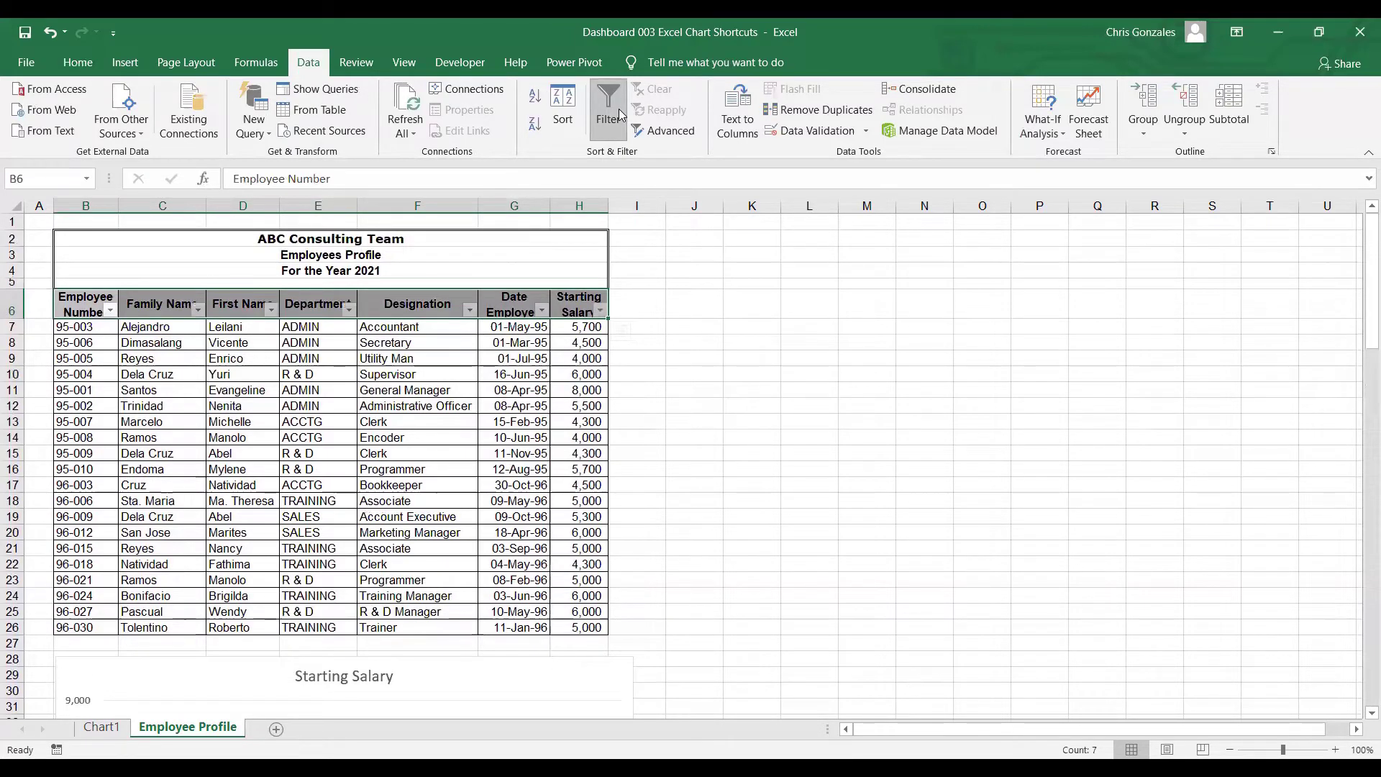
- Sort the table by Starting Salary from largest to smallest
left_click(600, 311)
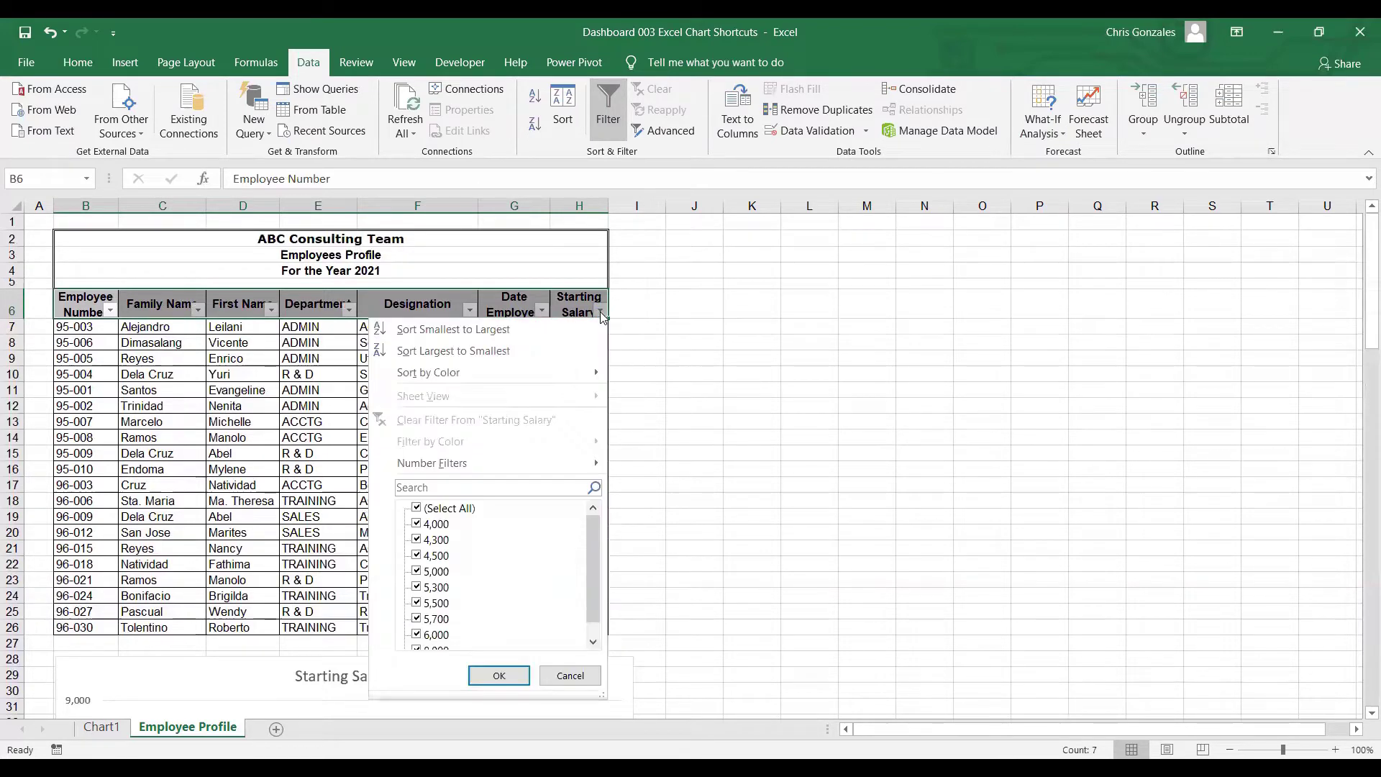
left_click(574, 356)
scroll(572, 354, "down", 7)
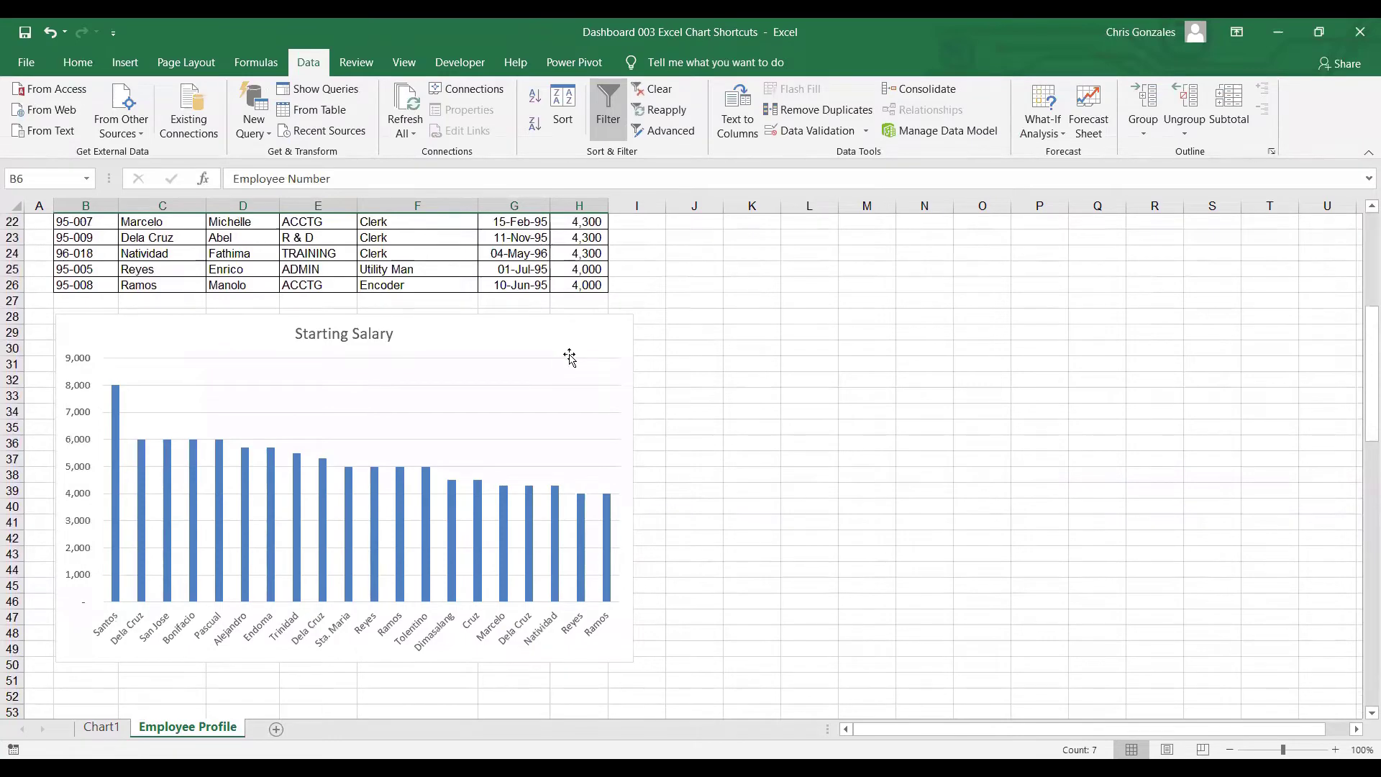
scroll(569, 353, "up", 6)
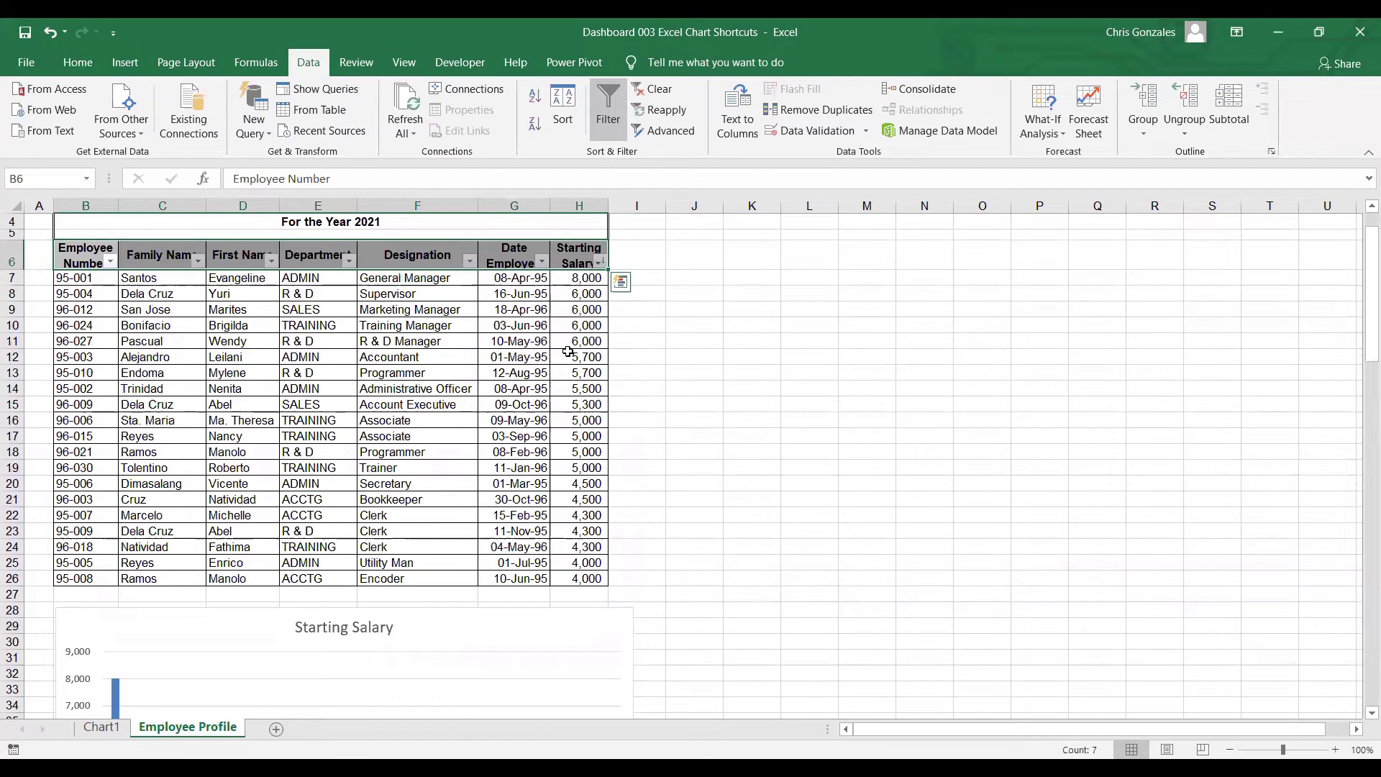
- Re-sort the table by Family Name A to Z
left_click(174, 254)
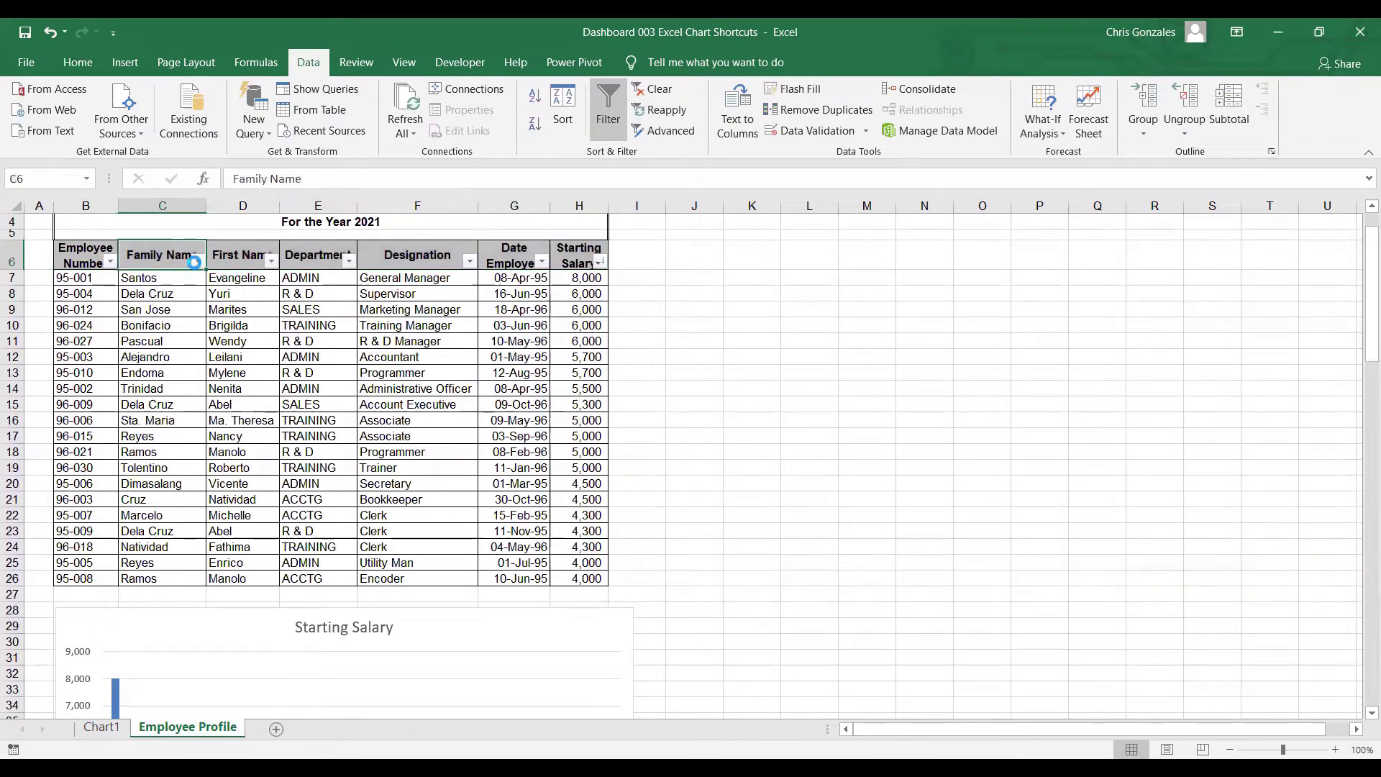
left_click(195, 260)
left_click(193, 287)
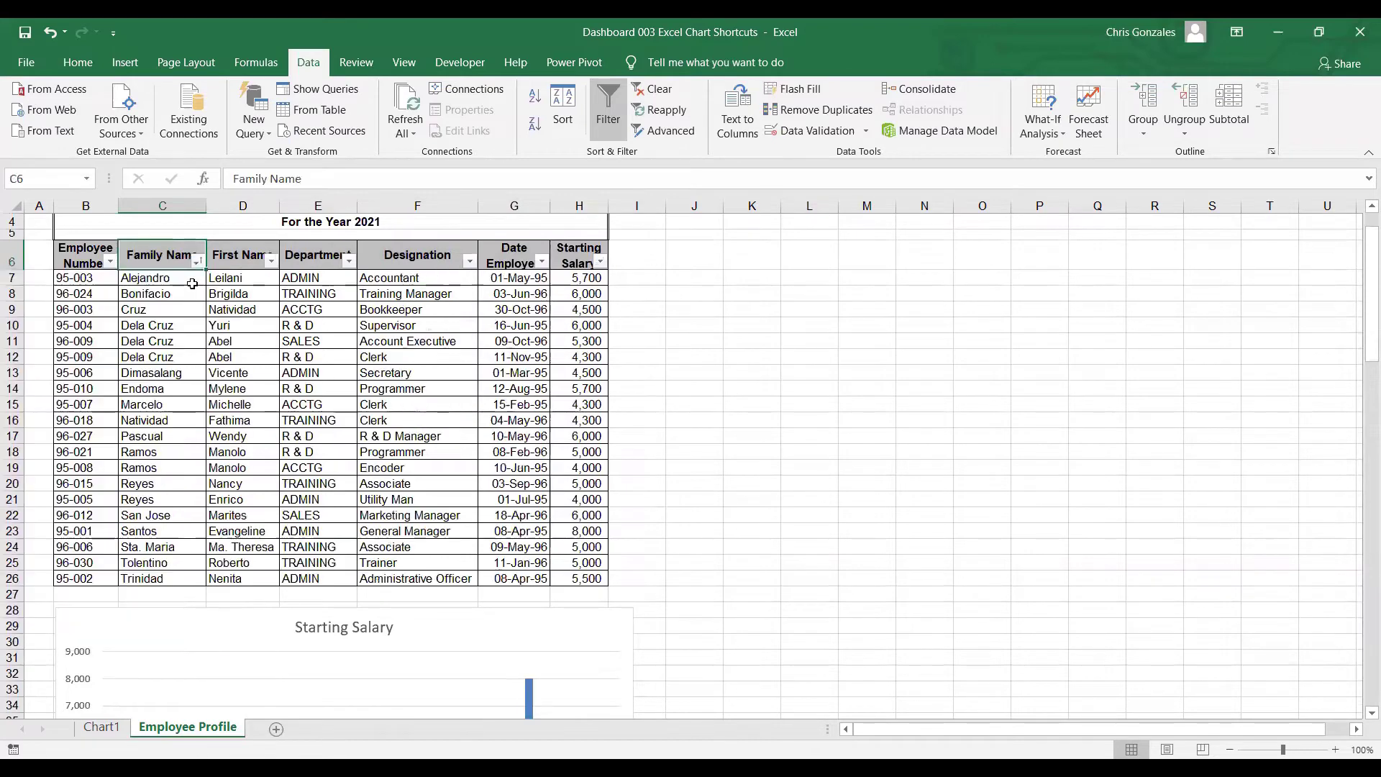
scroll(194, 291, "down", 7)
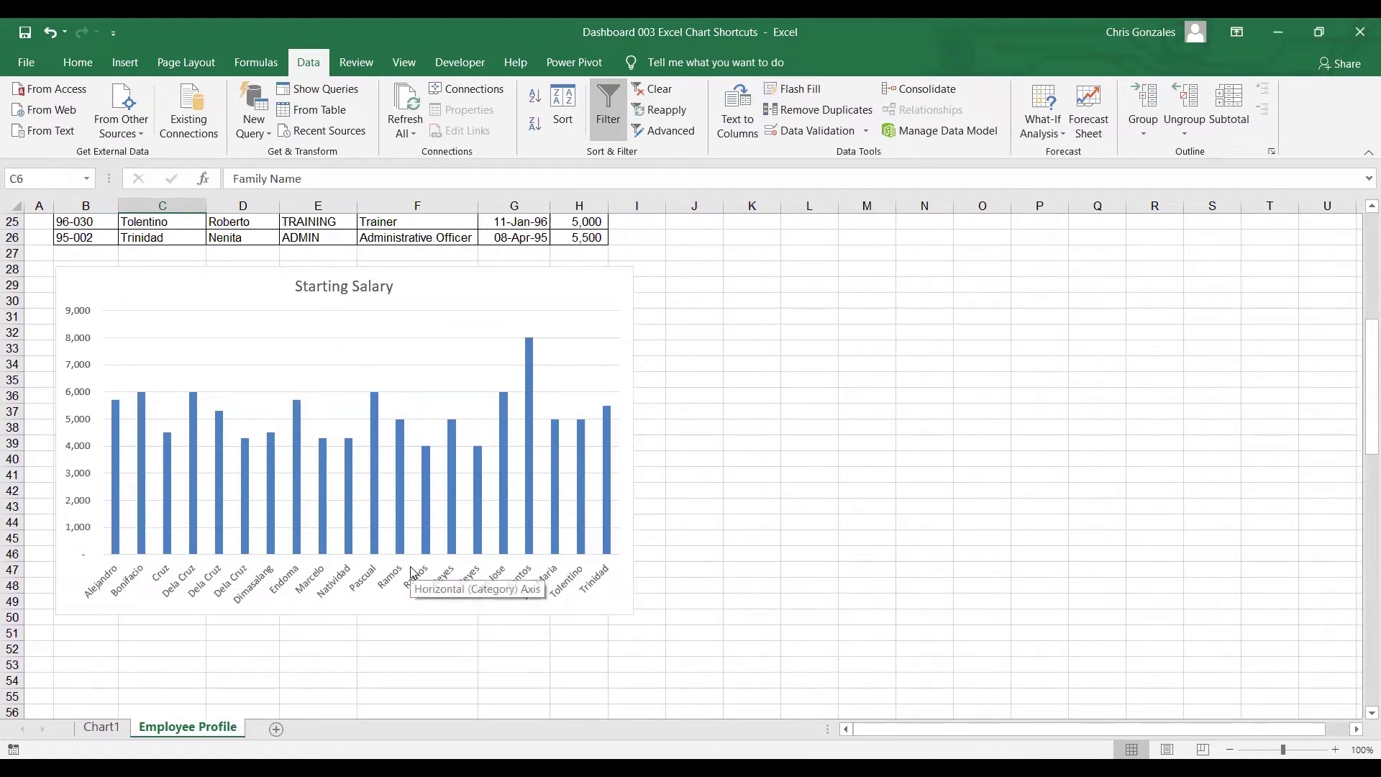
scroll(412, 572, "up", 1)
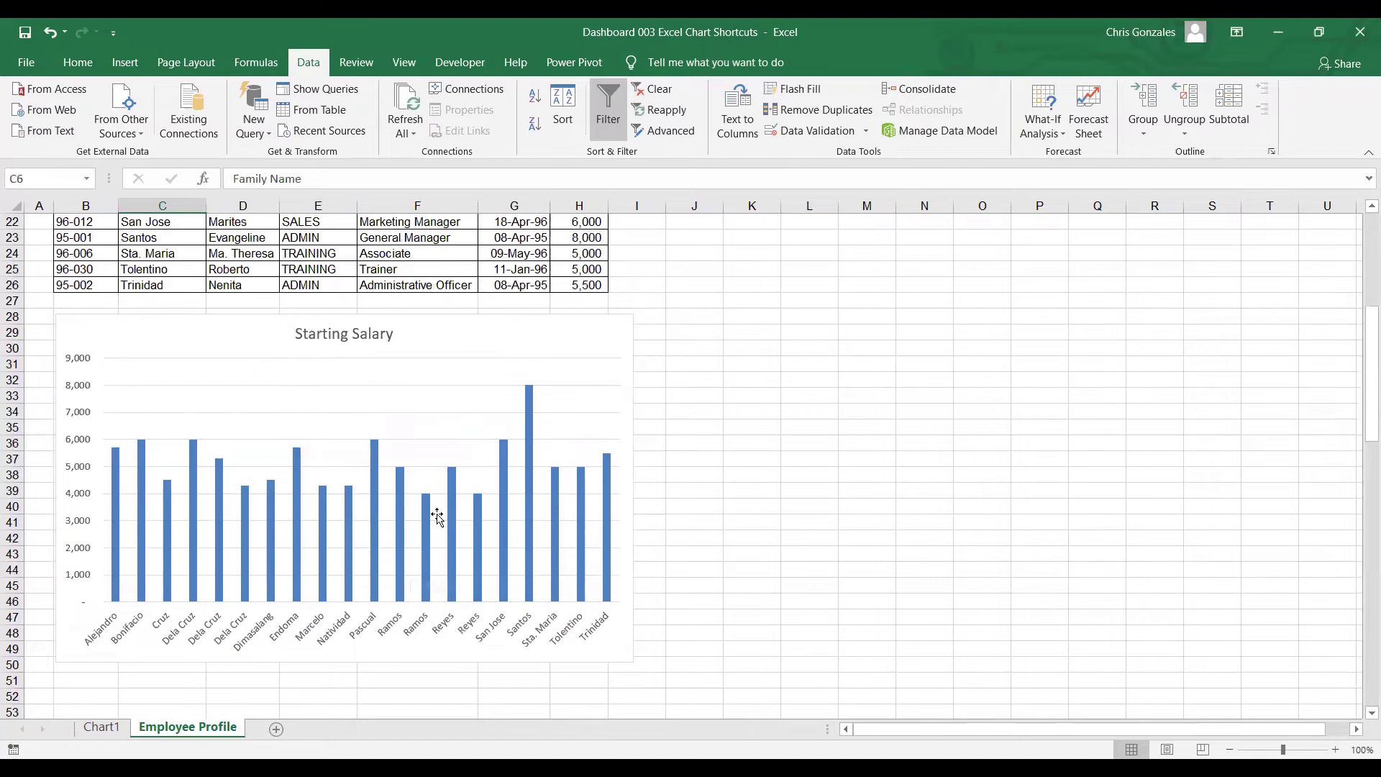
scroll(303, 481, "up", 6)
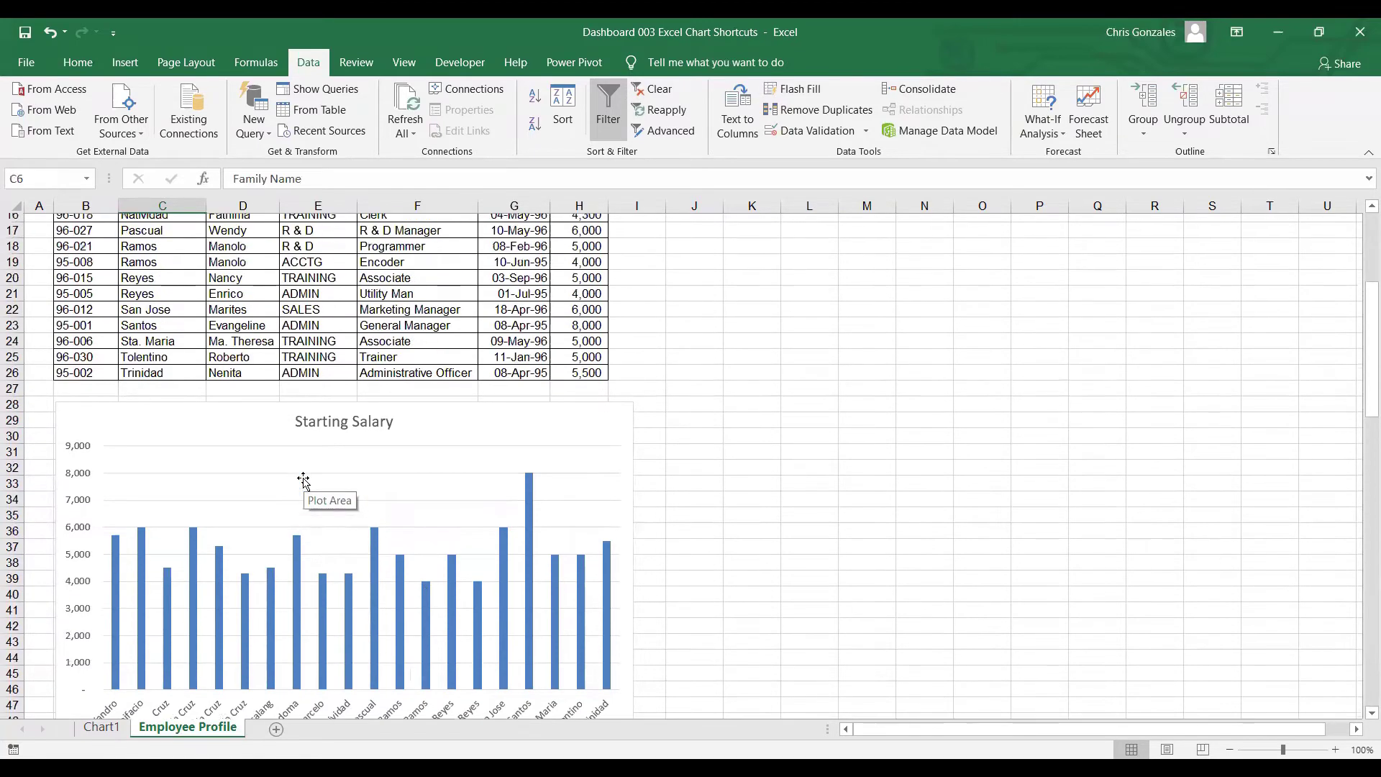
left_click(318, 255)
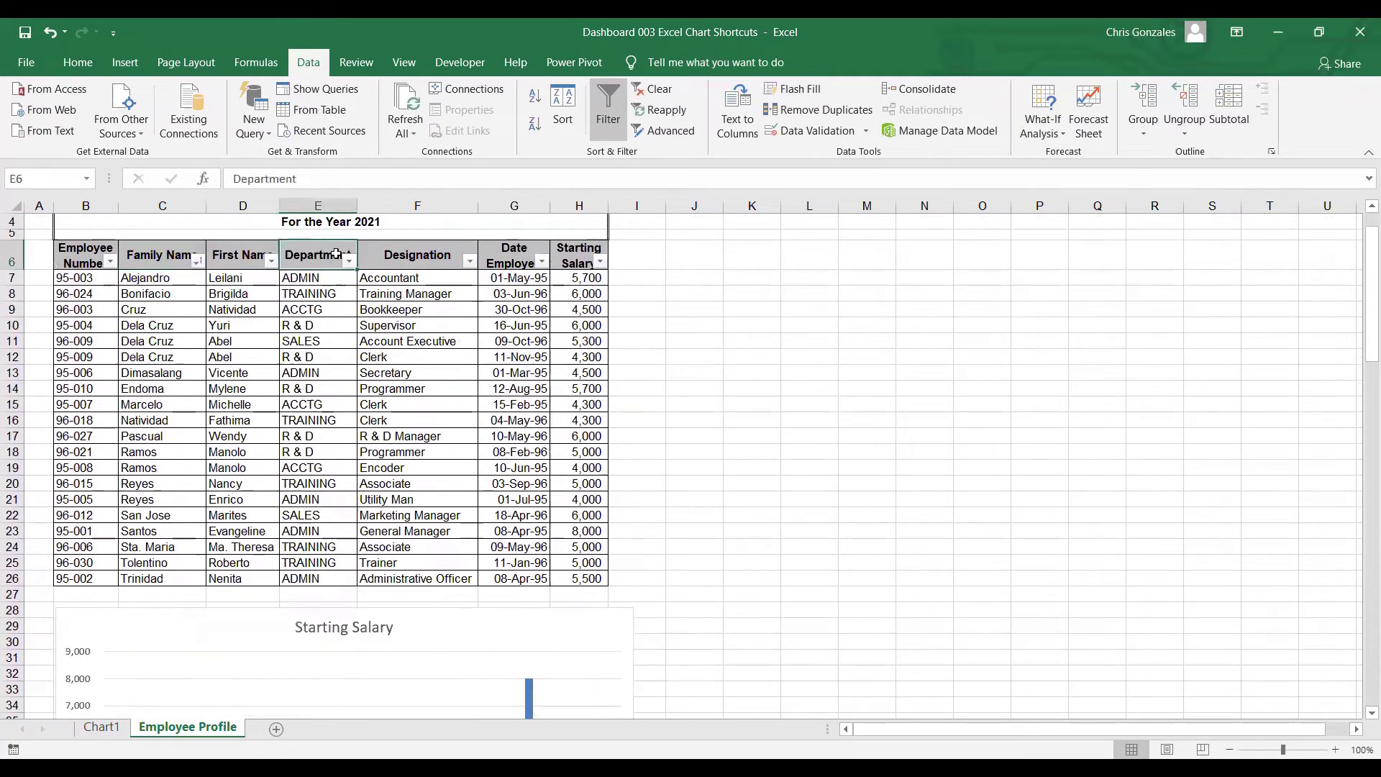
left_click(349, 261)
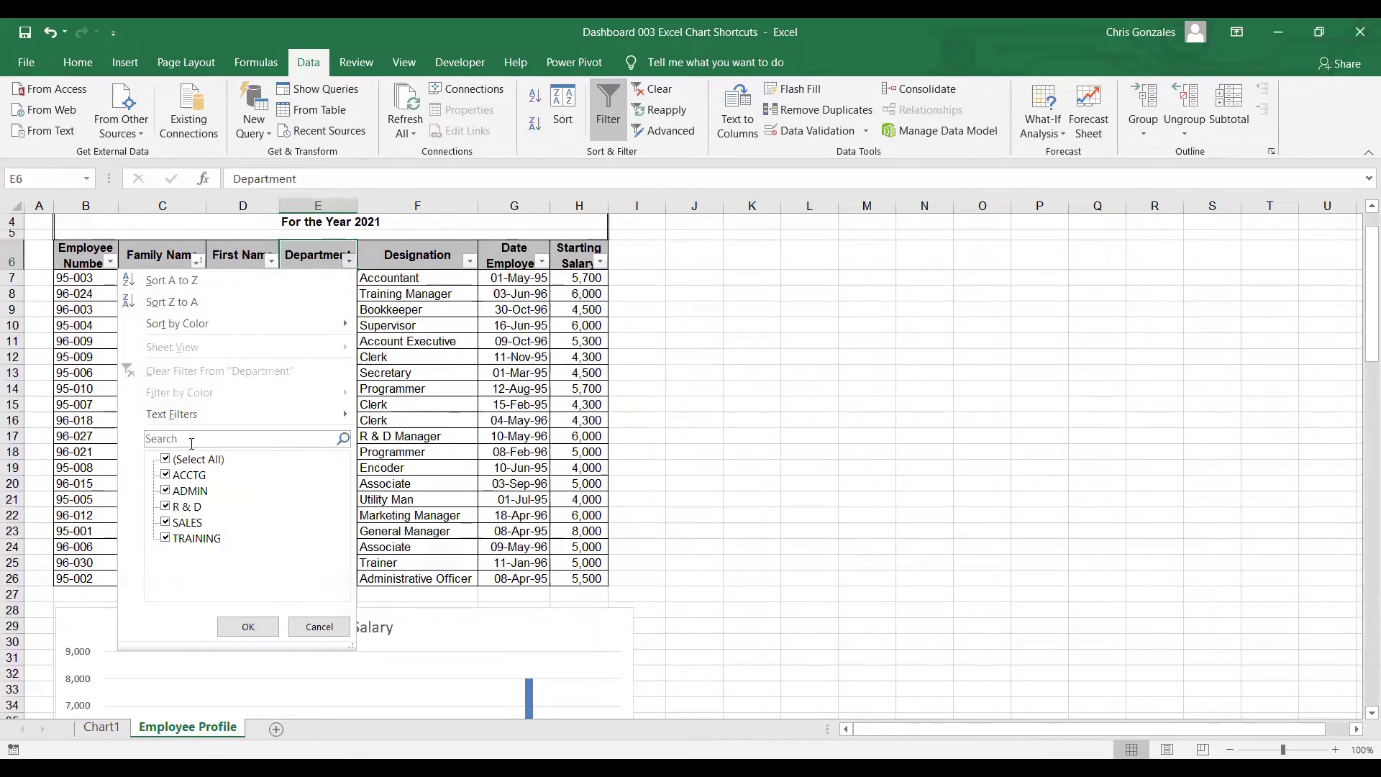
left_click(166, 459)
left_click(178, 491)
left_click(247, 633)
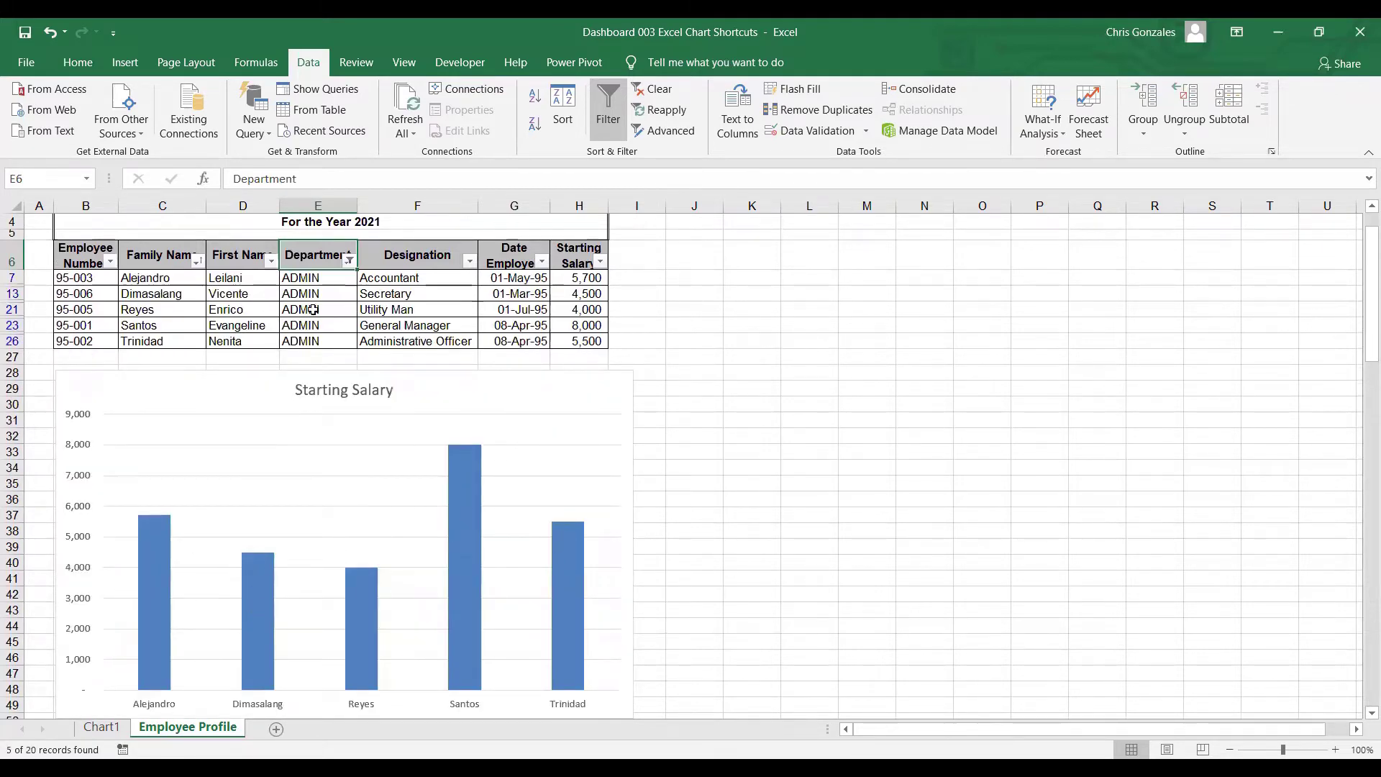
left_click(349, 260)
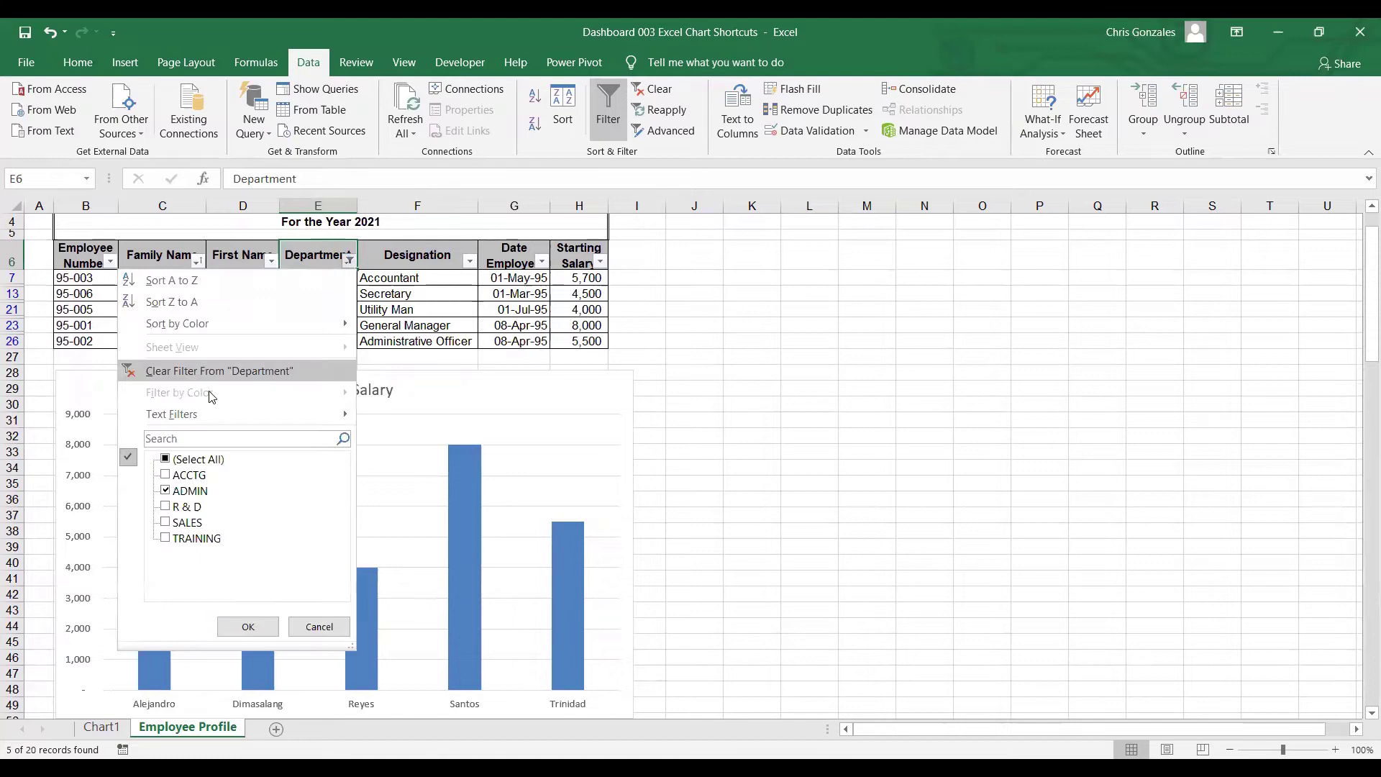
- Clear the Department filter so all employee rows show
left_click(192, 371)
scroll(447, 397, "down", 5)
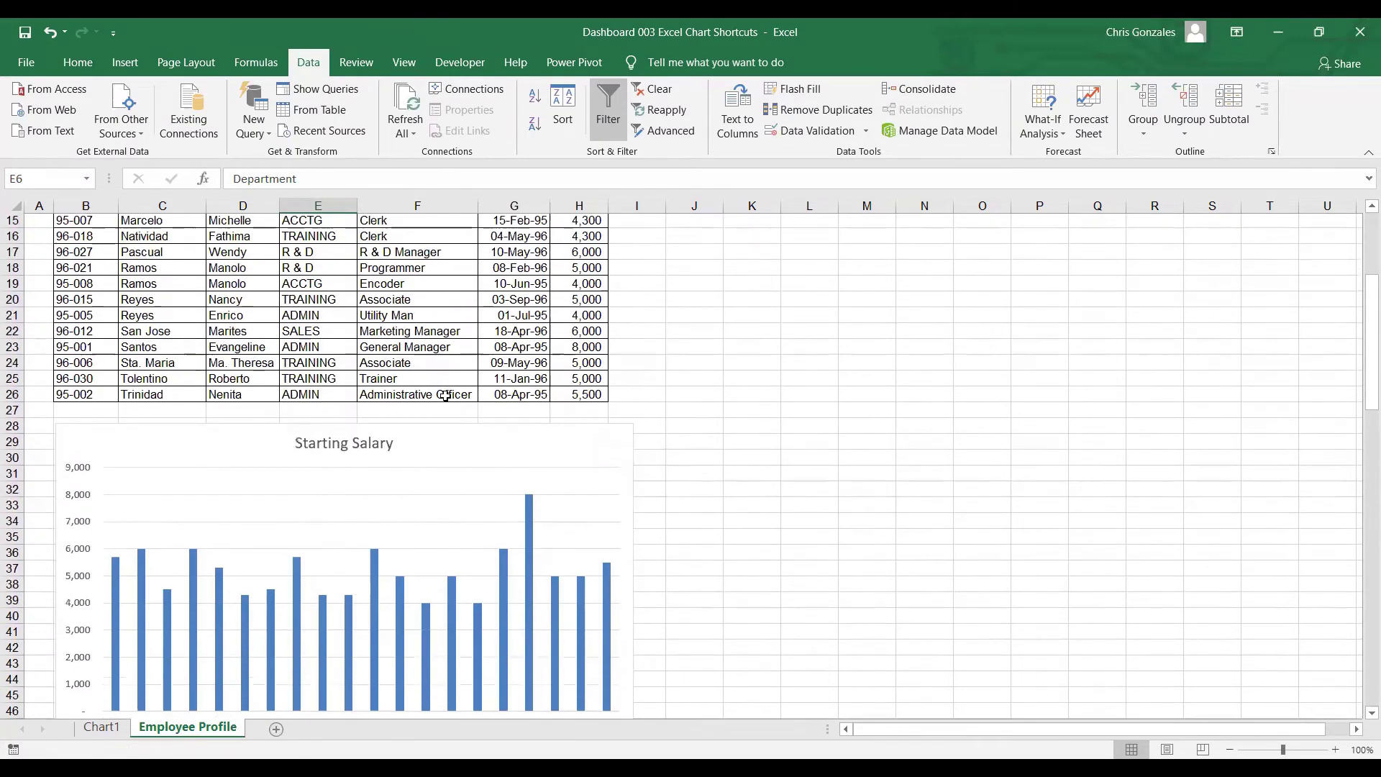
scroll(447, 401, "up", 5)
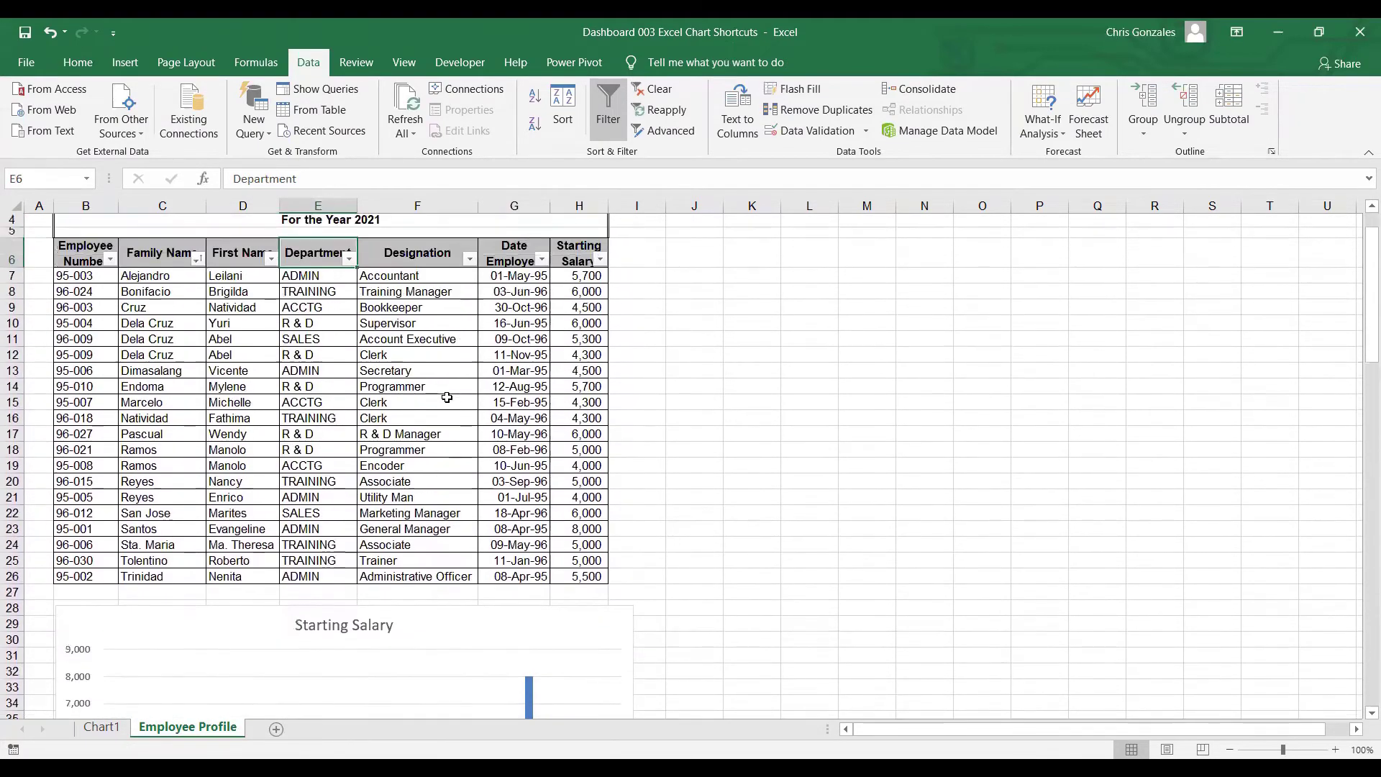
scroll(447, 397, "down", 3)
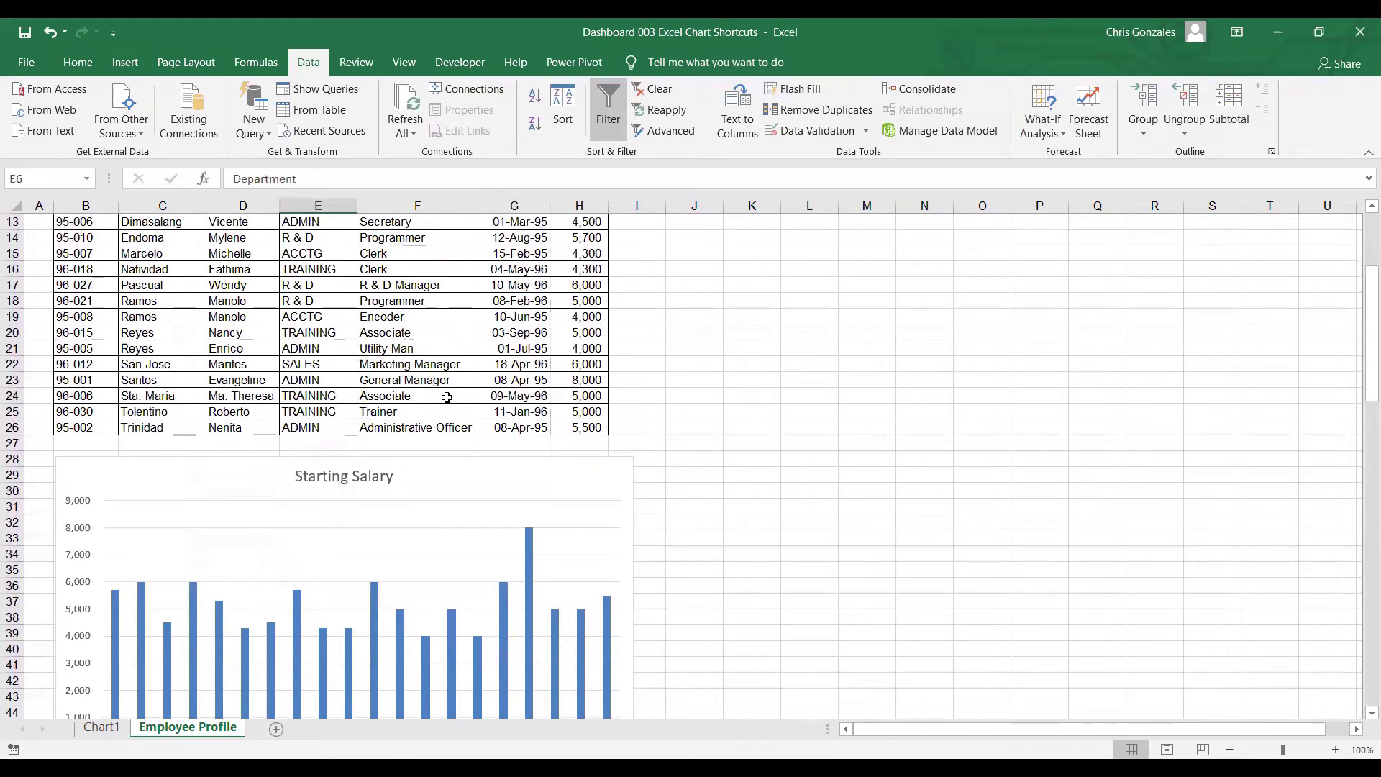
scroll(447, 398, "up", 4)
- Add an 'Incentives' heading in I6 and autofit column I
left_click(579, 306)
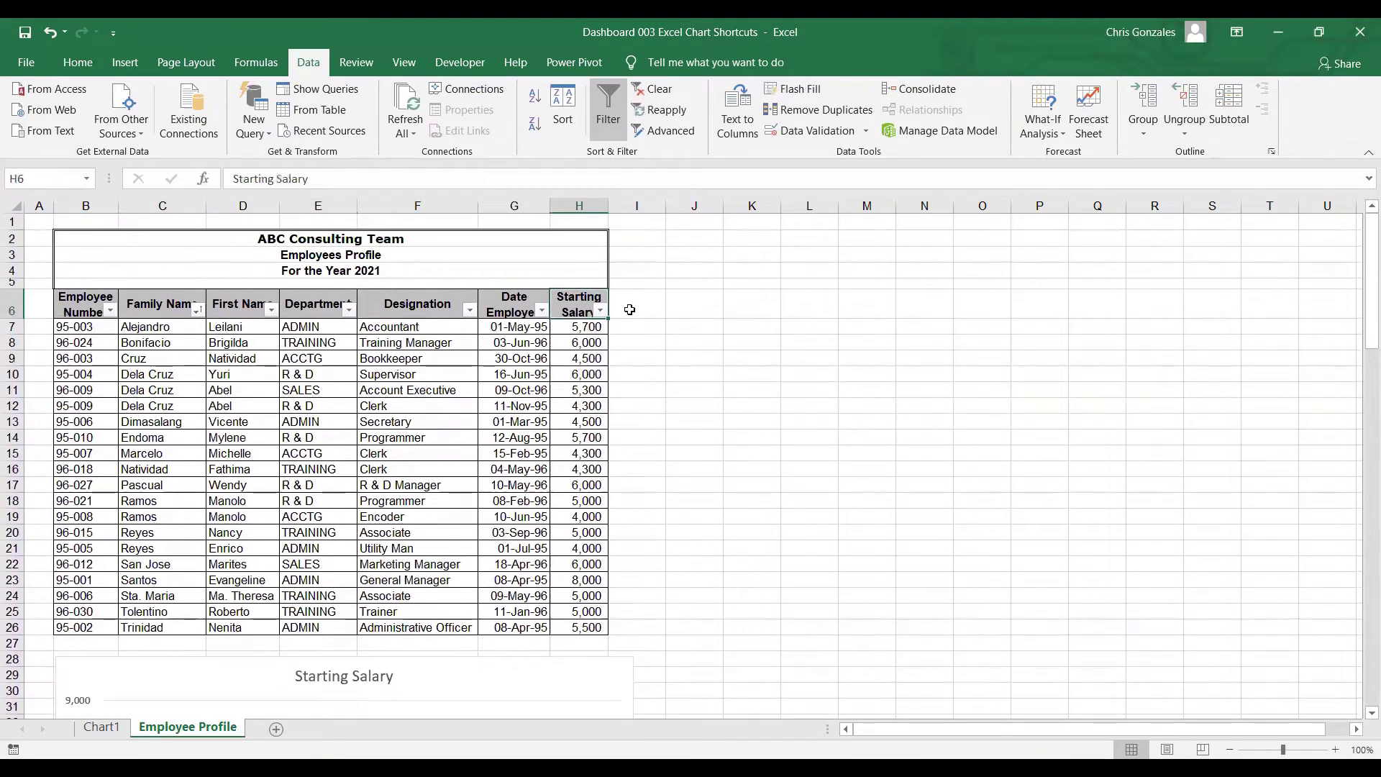
left_click(630, 310)
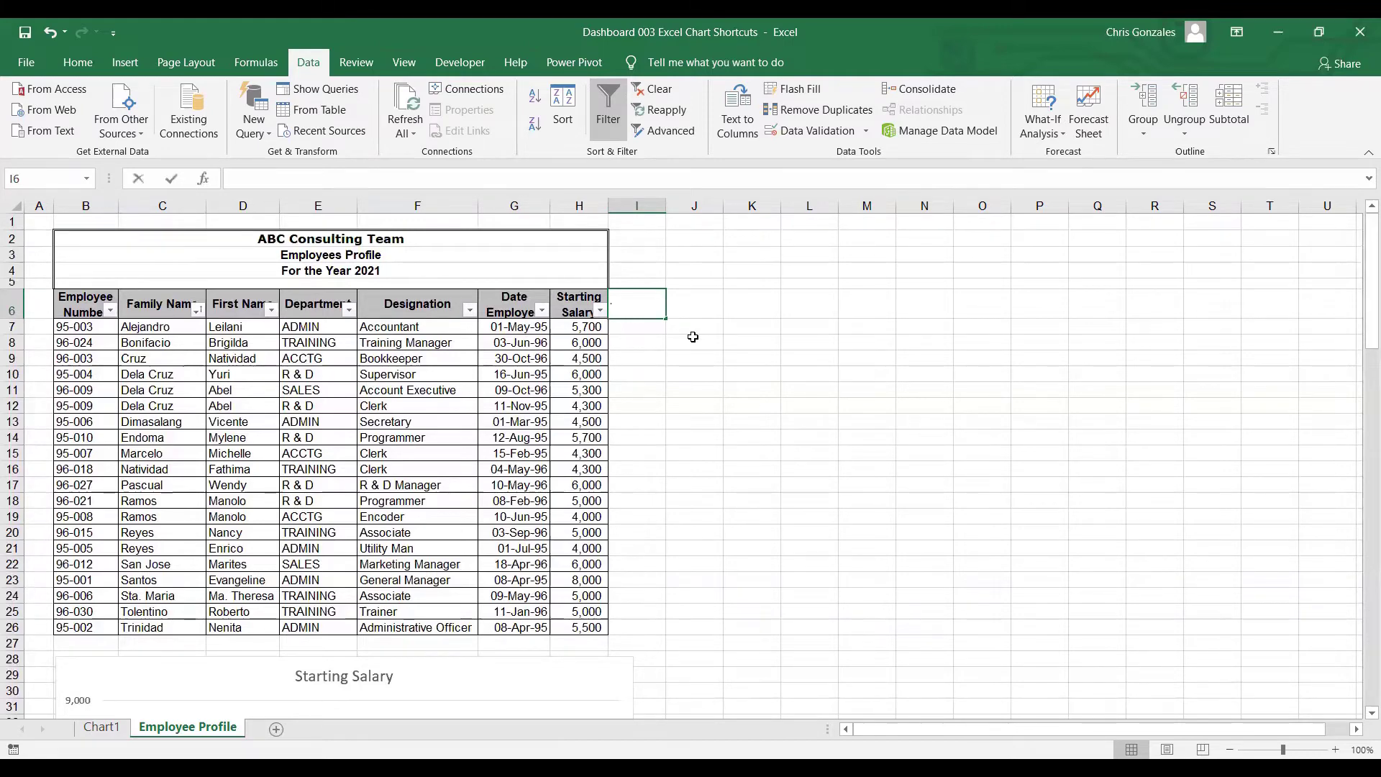
type("Incentives")
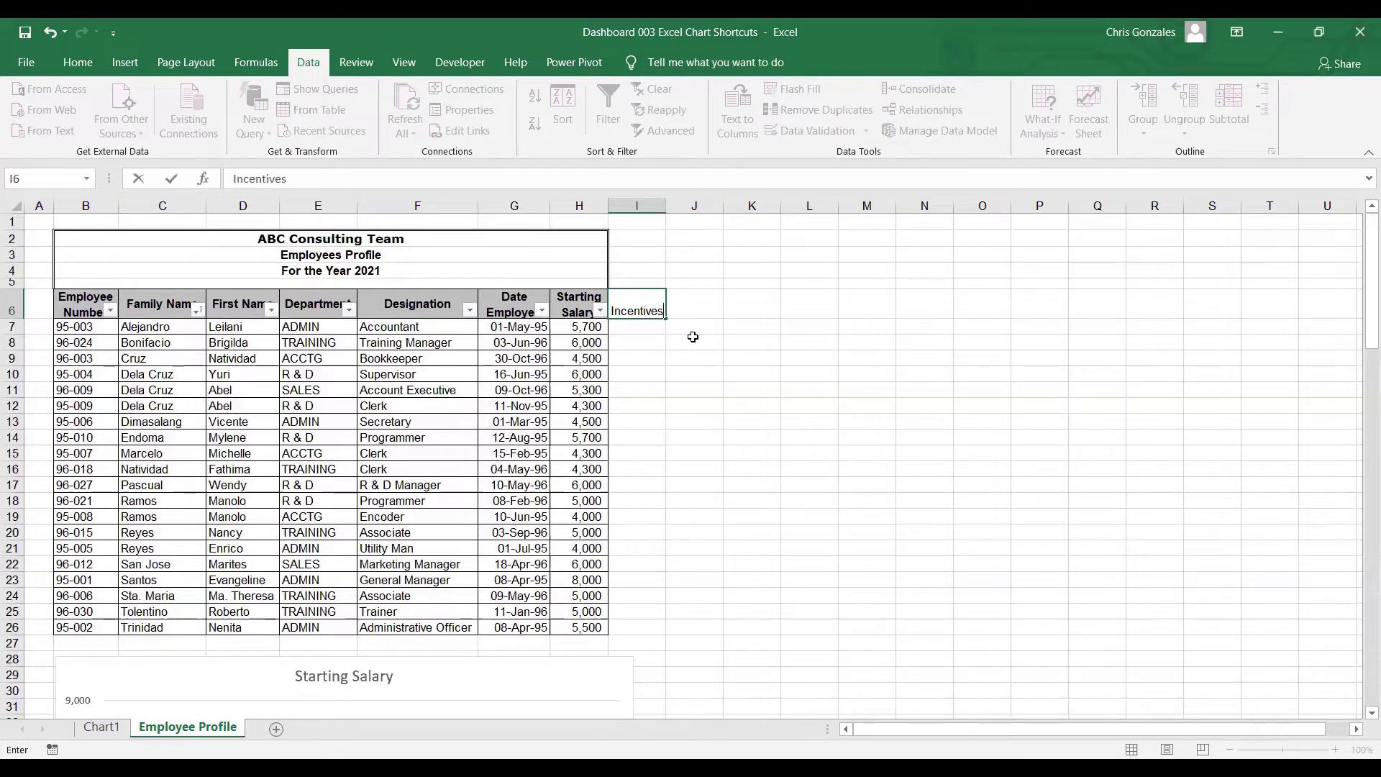
key("Return")
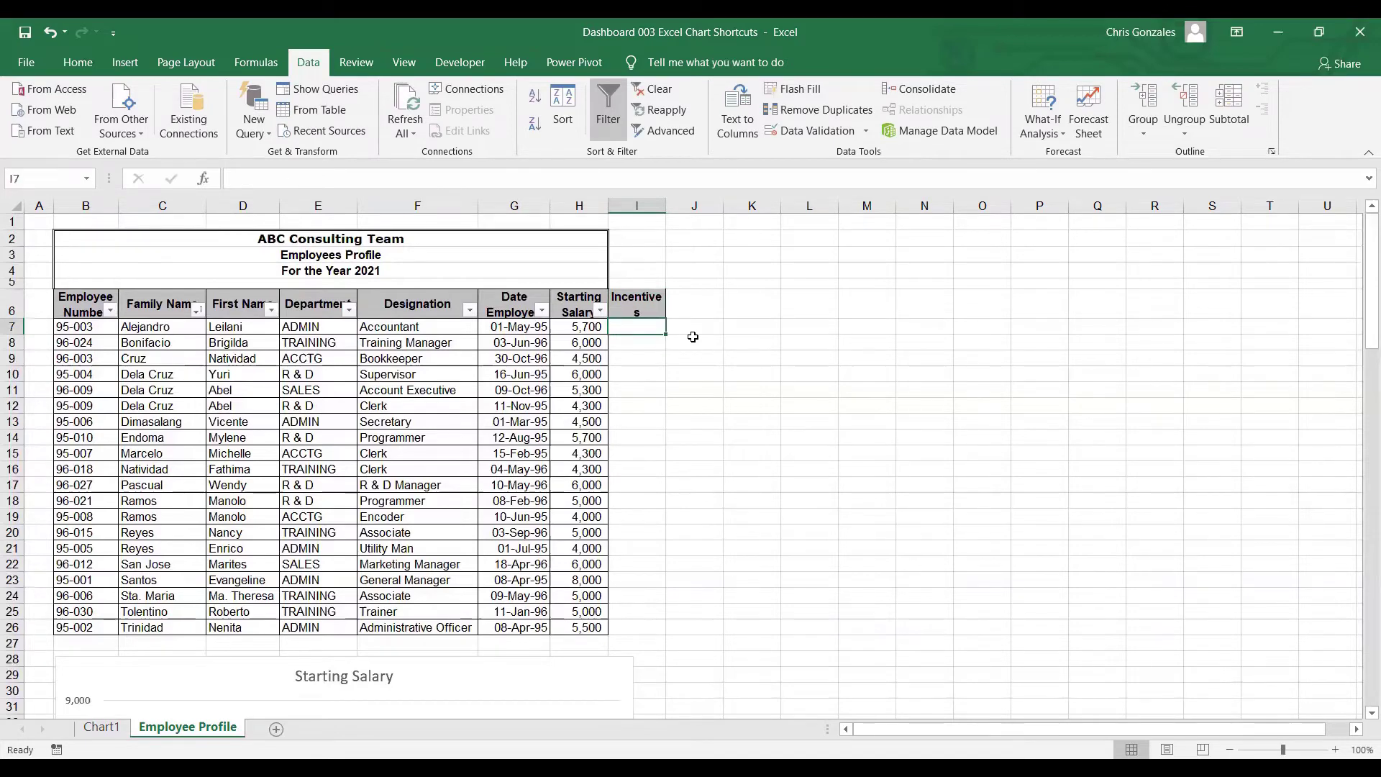
left_click(658, 207)
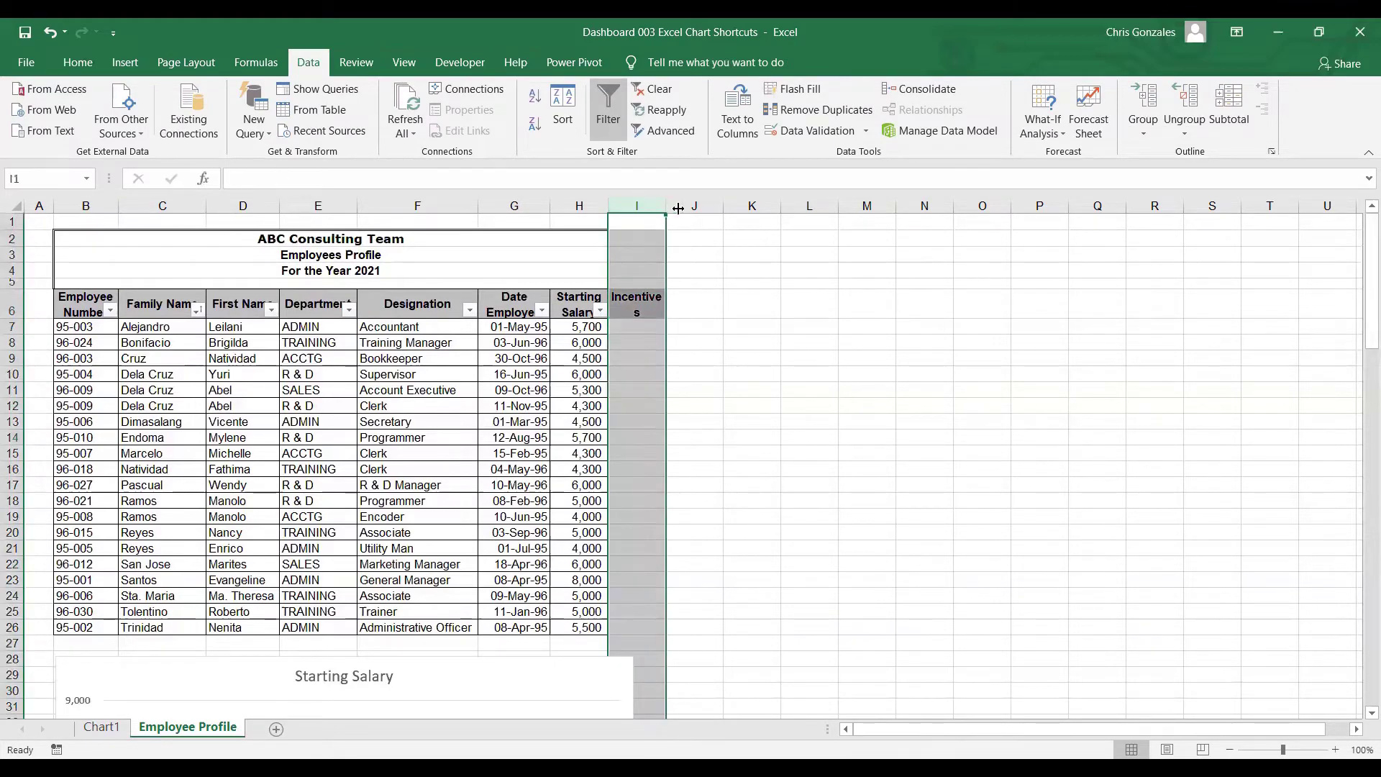
double_click(678, 209)
- Enter =H7*50% in I7 and fill it down to I26
left_click(639, 329)
type("=")
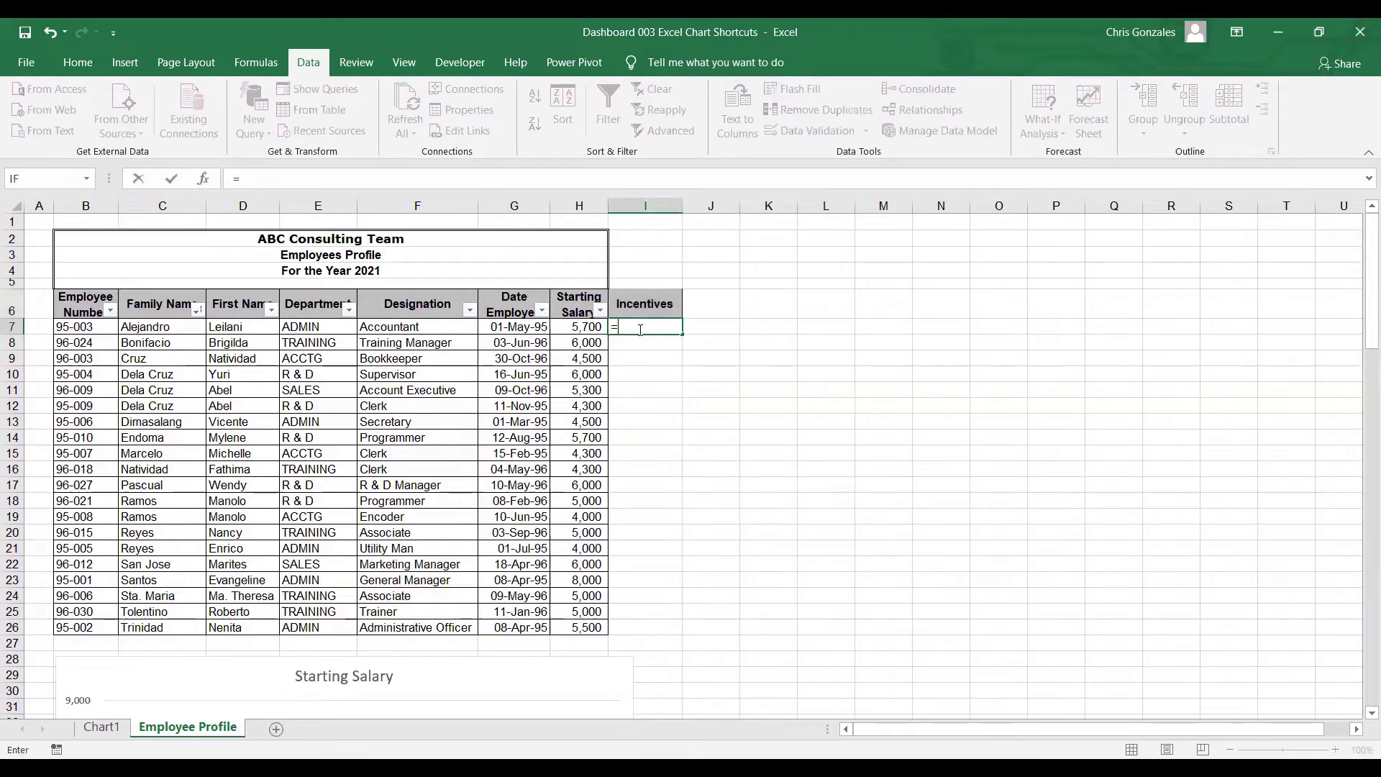
key("Left")
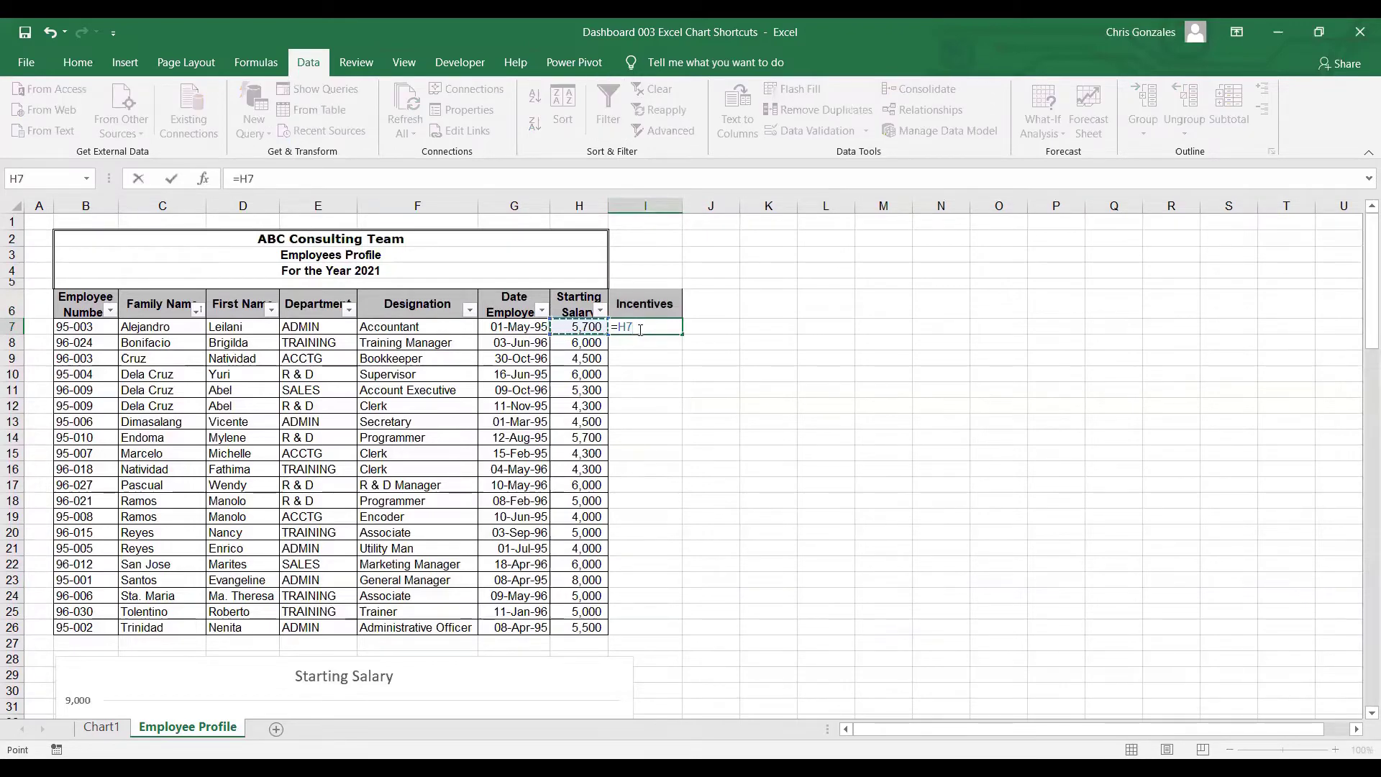
type("*50%")
key("Return")
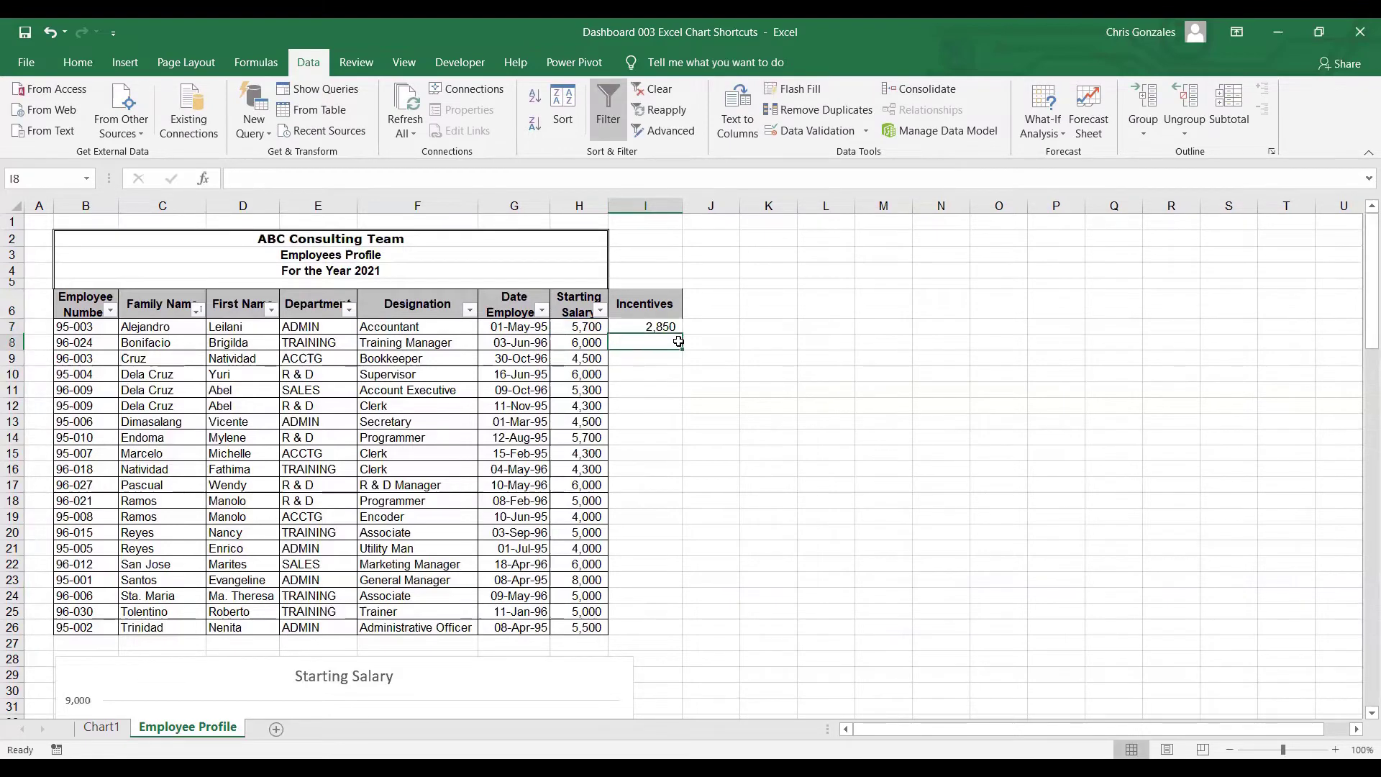
left_click(656, 324)
left_click_drag(683, 333, 651, 627)
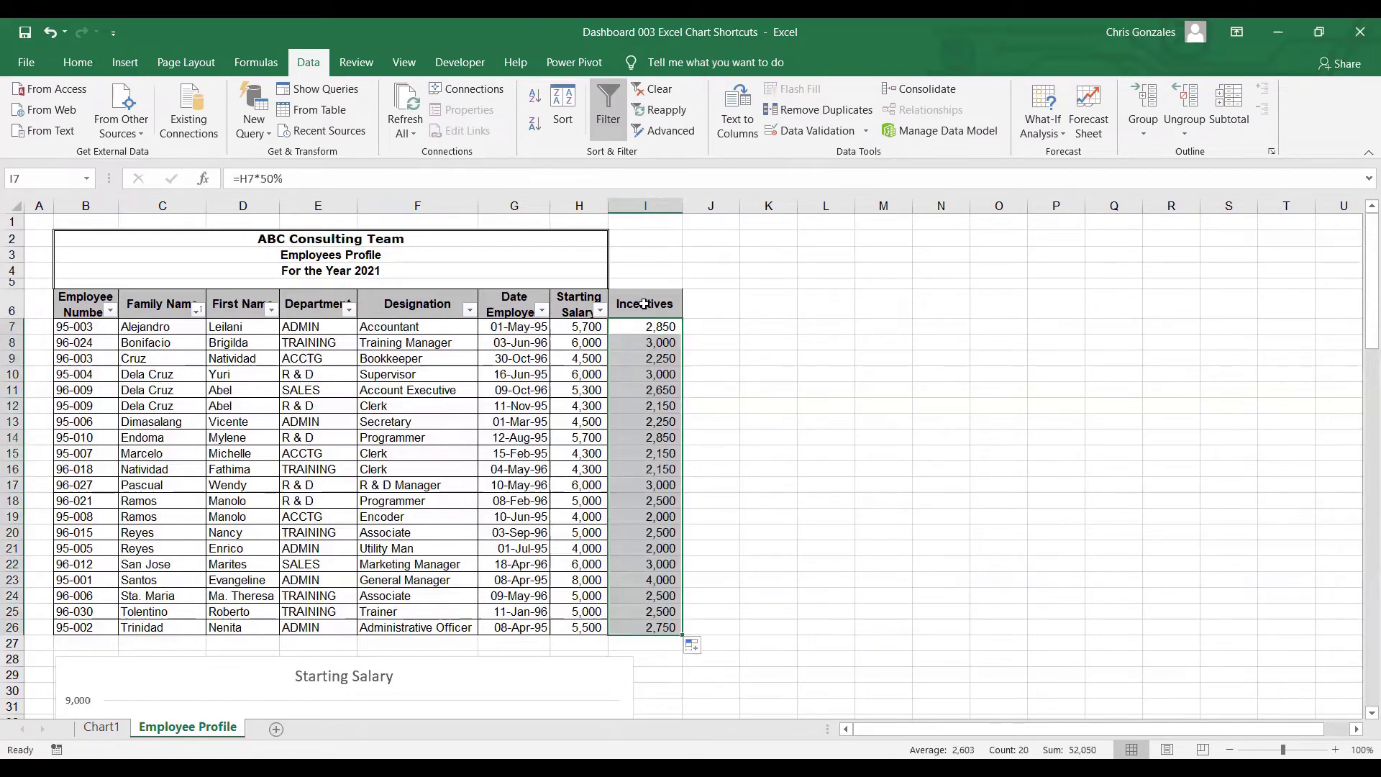
left_click_drag(644, 304, 648, 620)
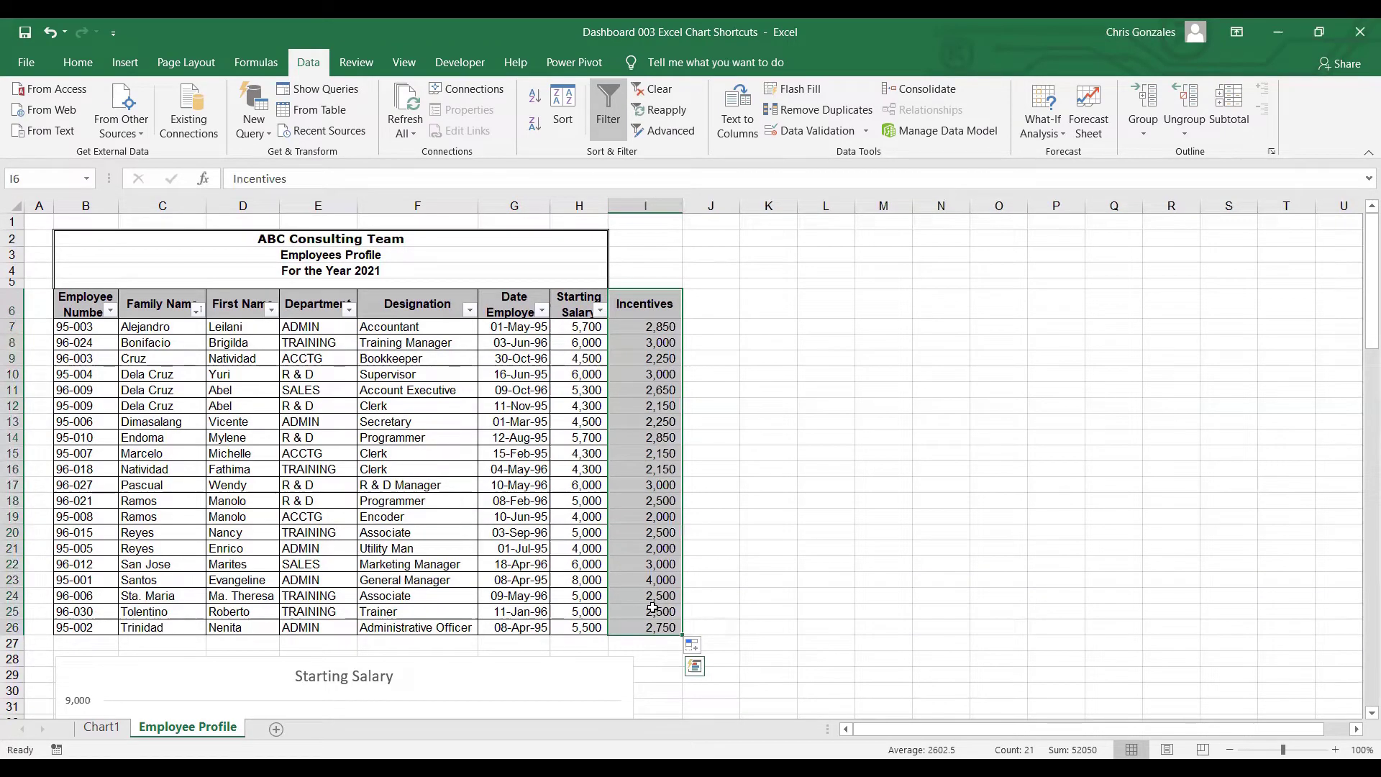
scroll(625, 548, "down", 6)
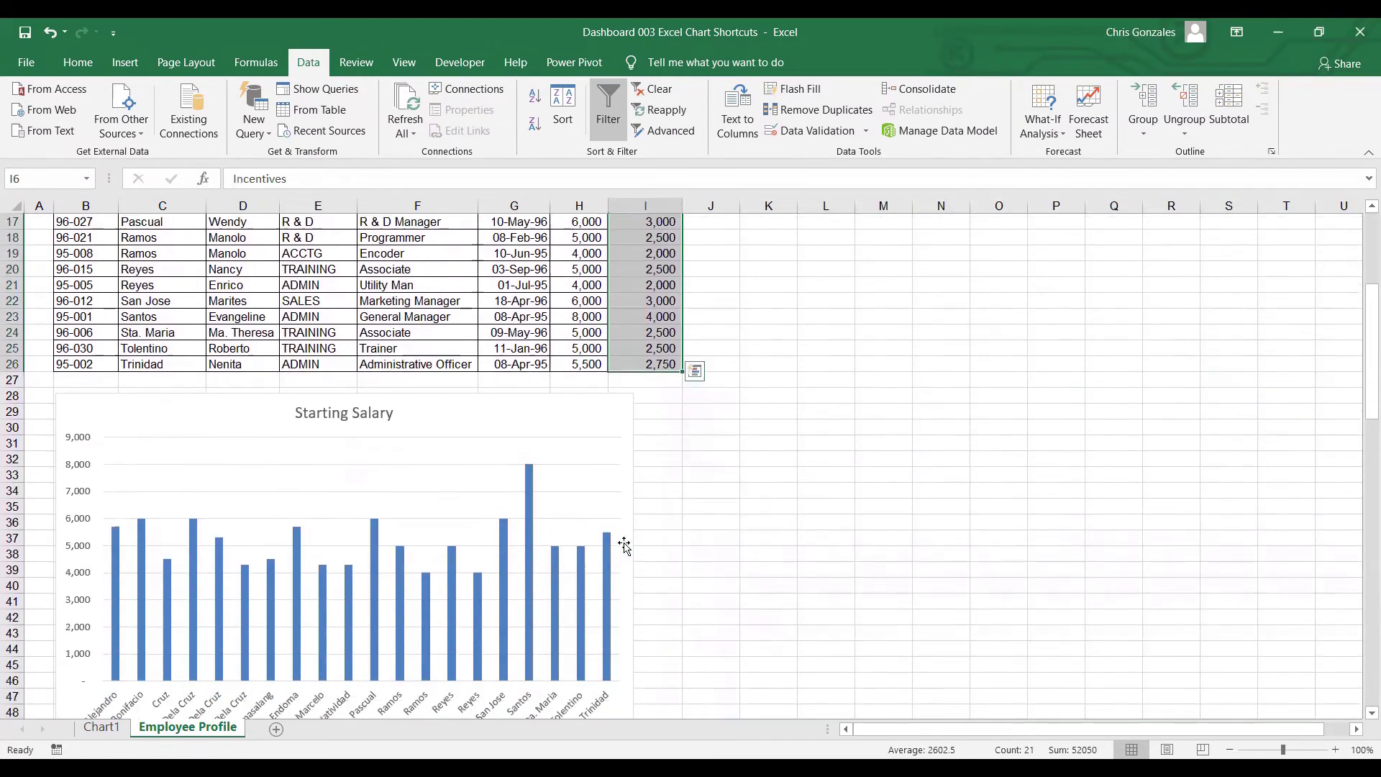
left_click(576, 381)
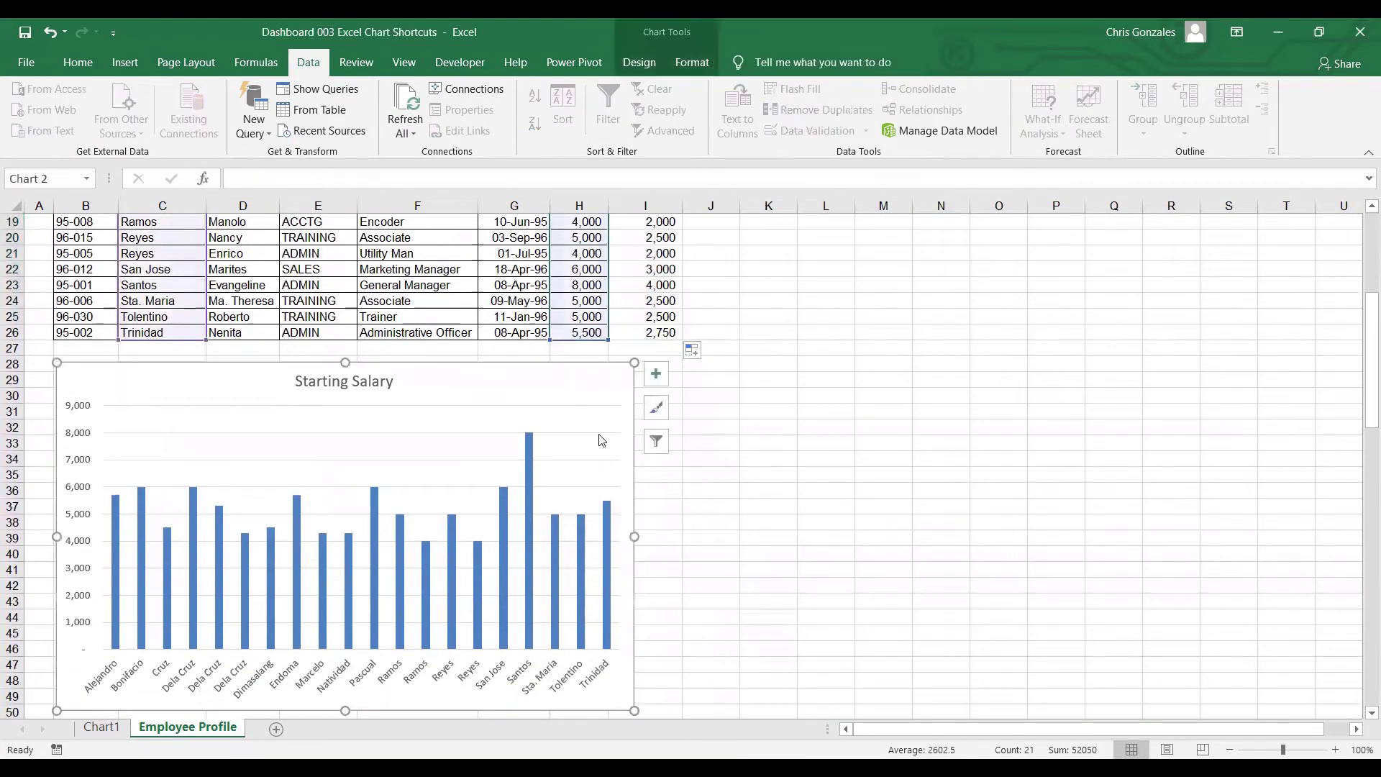
right_click(517, 384)
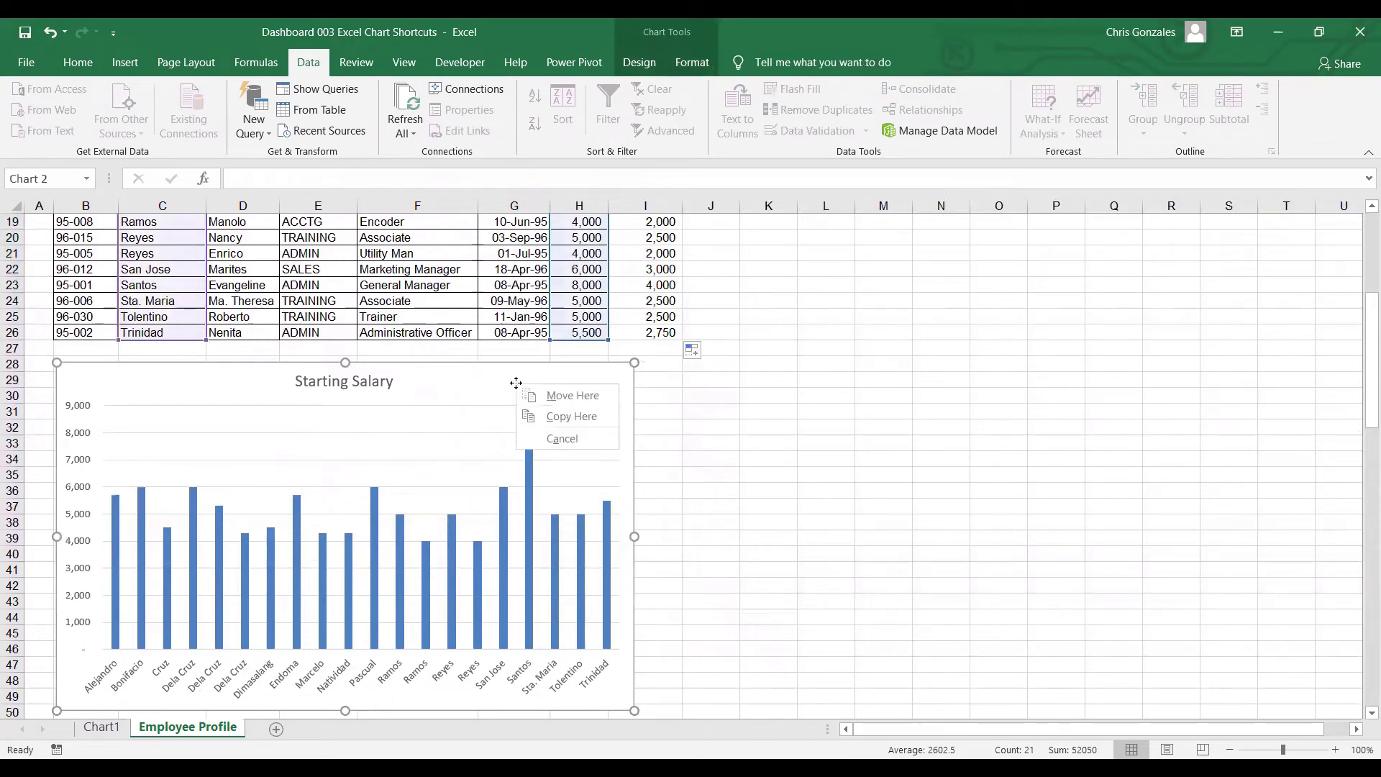
key("Escape")
right_click(508, 390)
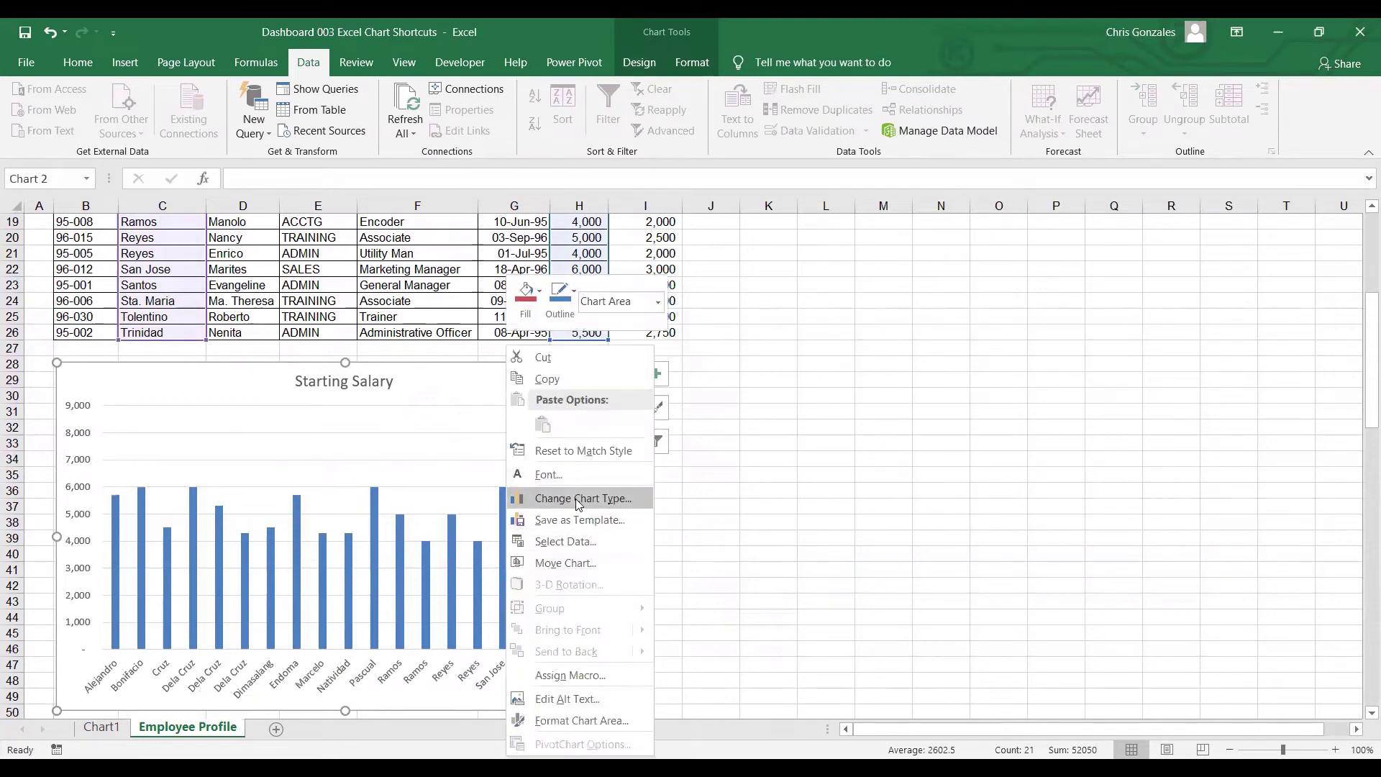
left_click(580, 498)
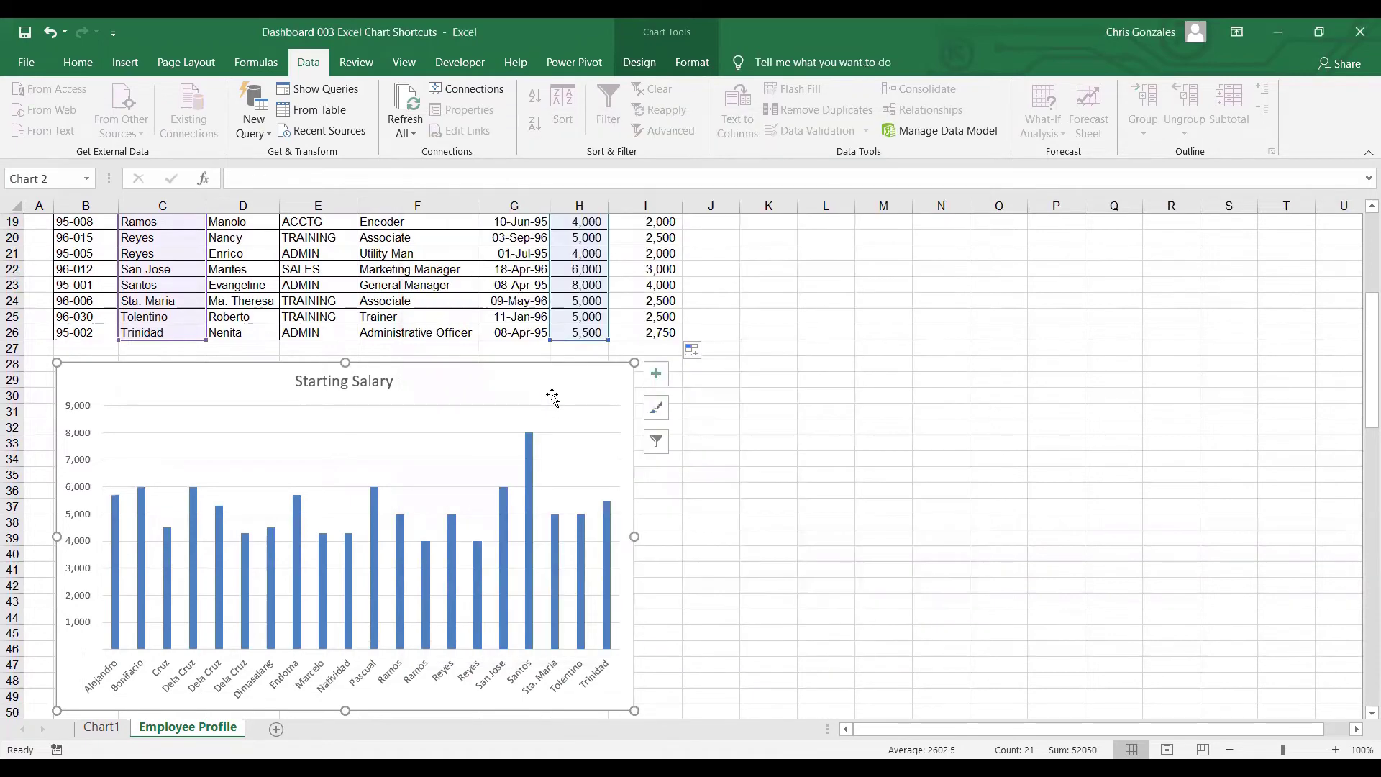
left_click(868, 636)
key("shift+F10")
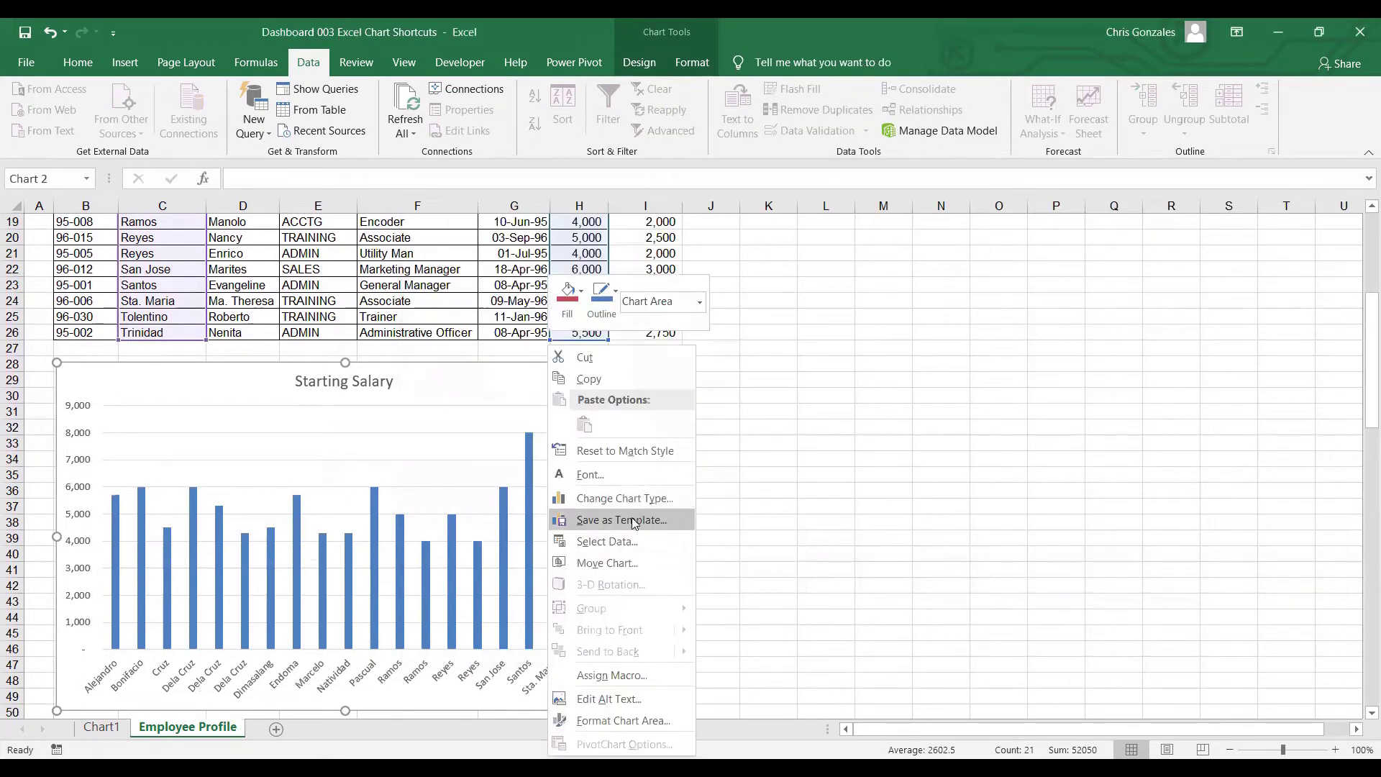
left_click(605, 542)
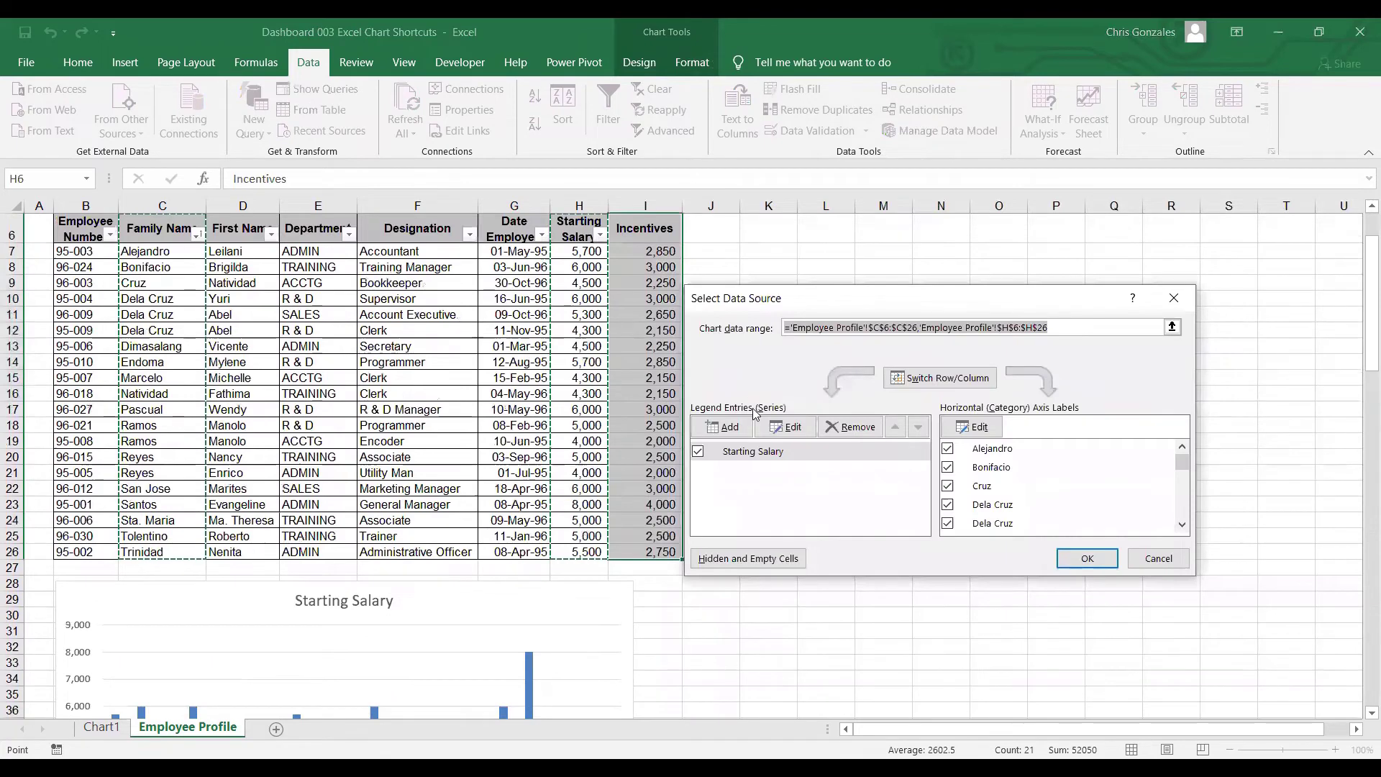
left_click(1158, 560)
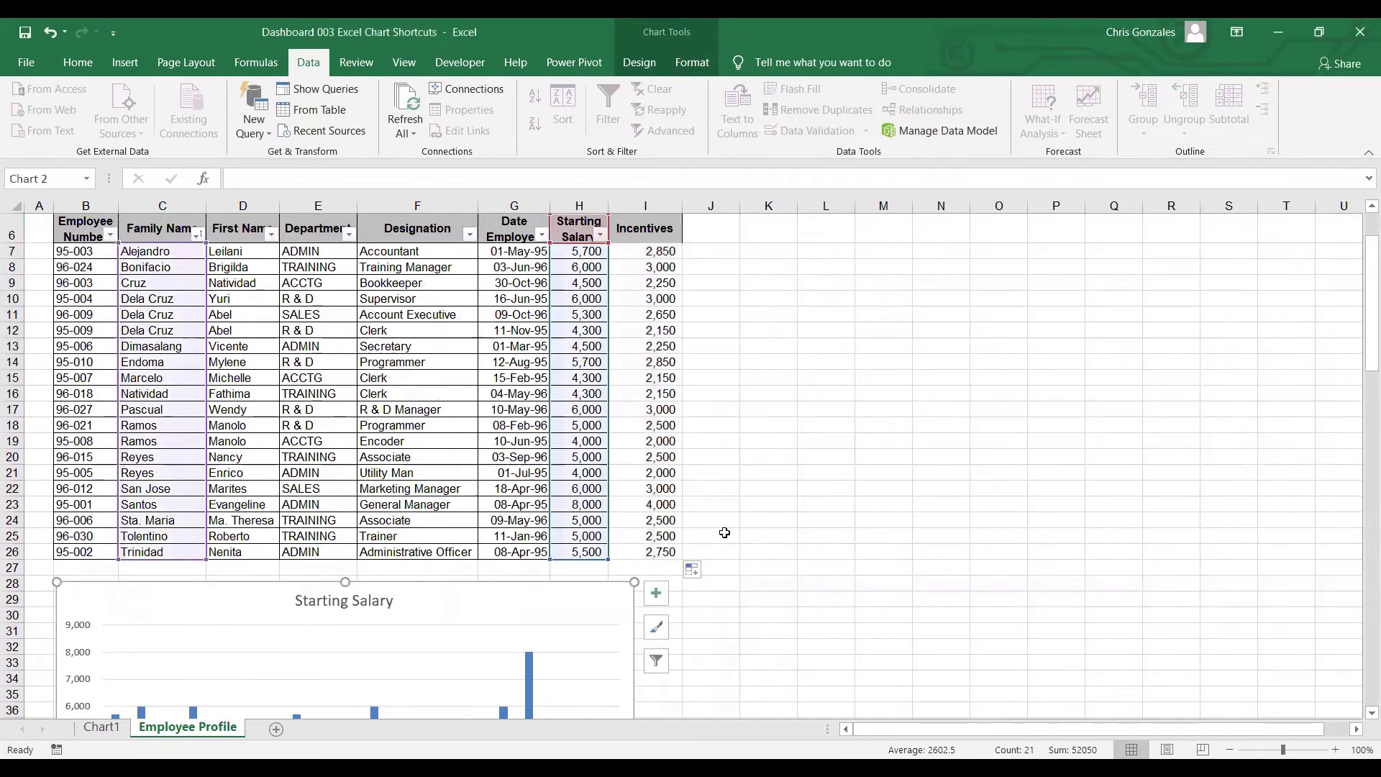
scroll(724, 532, "down", 4)
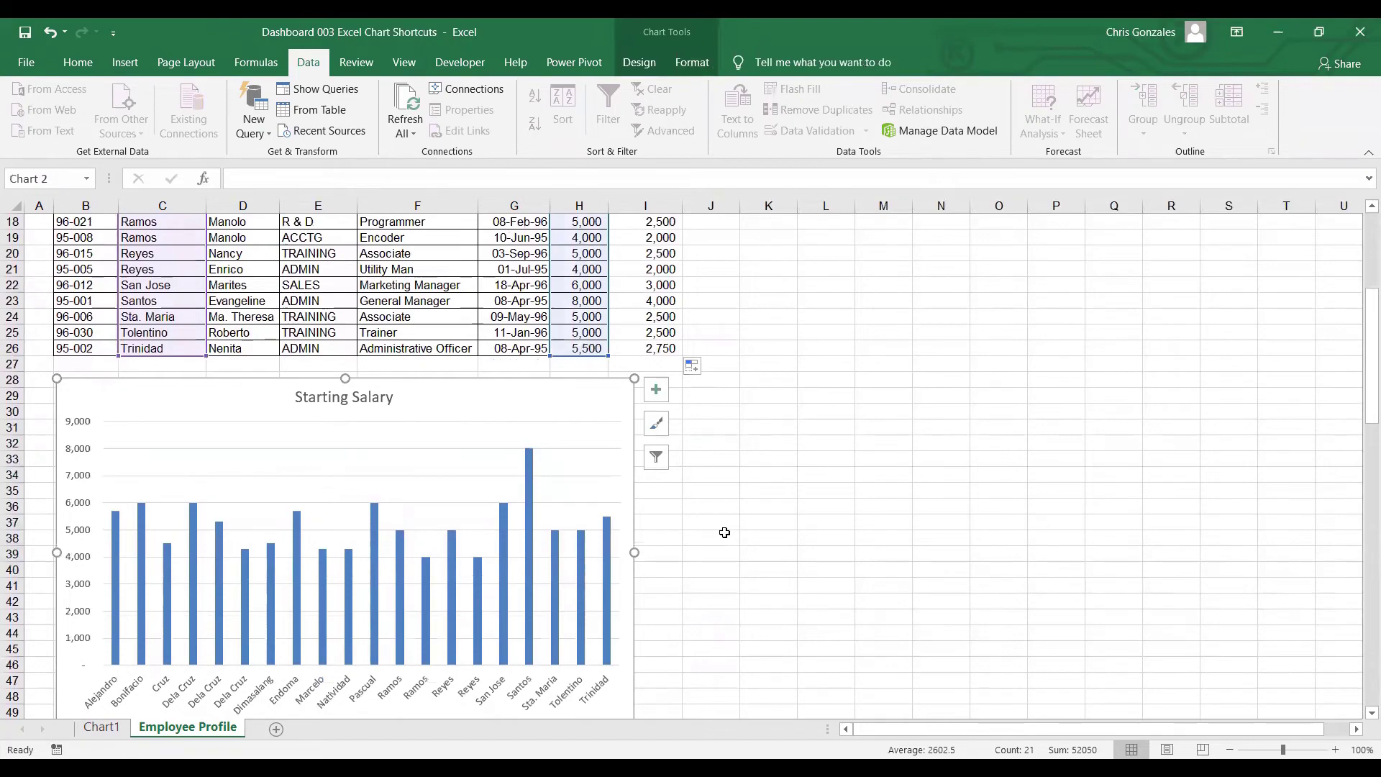
- Copy the Incentives range I6:I26
scroll(724, 533, "up", 4)
scroll(720, 531, "down", 3)
scroll(707, 531, "up", 3)
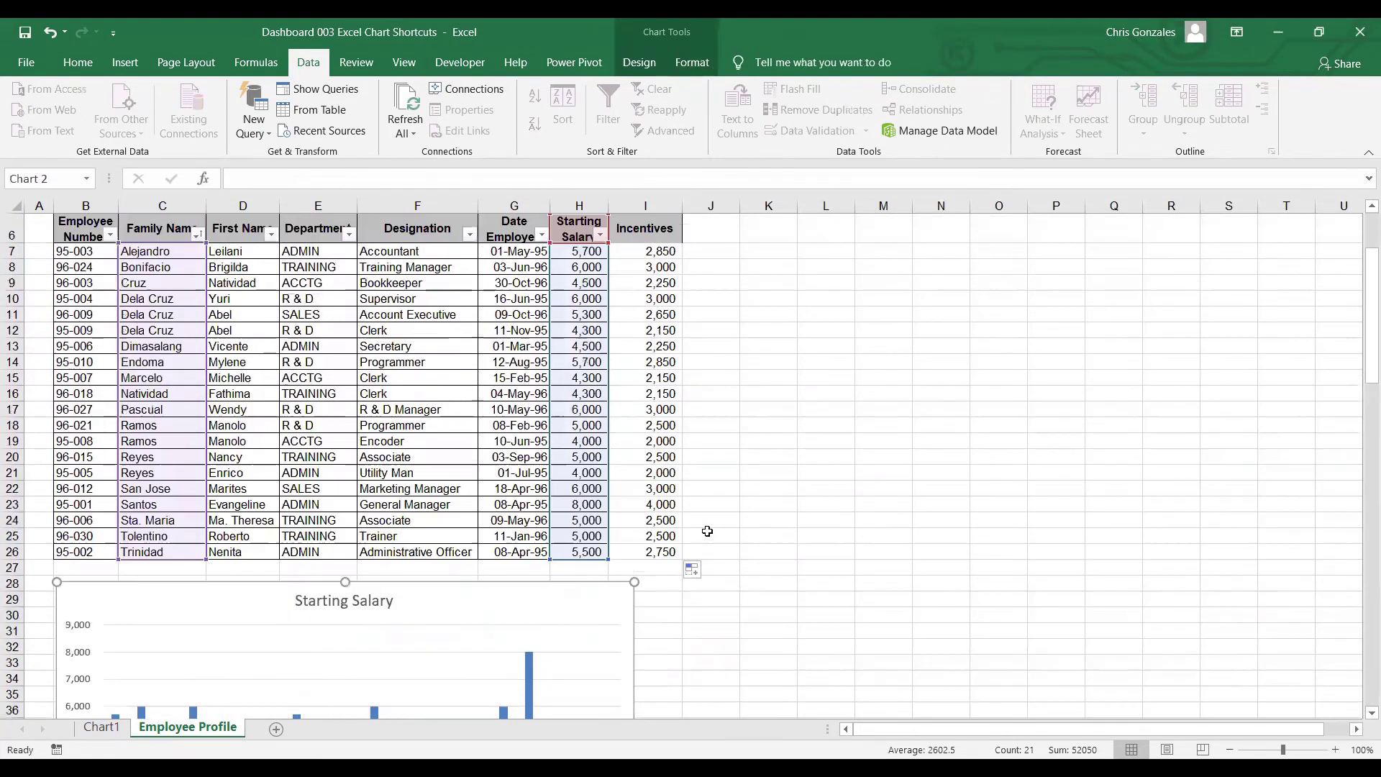
scroll(707, 531, "up", 1)
left_click(650, 273)
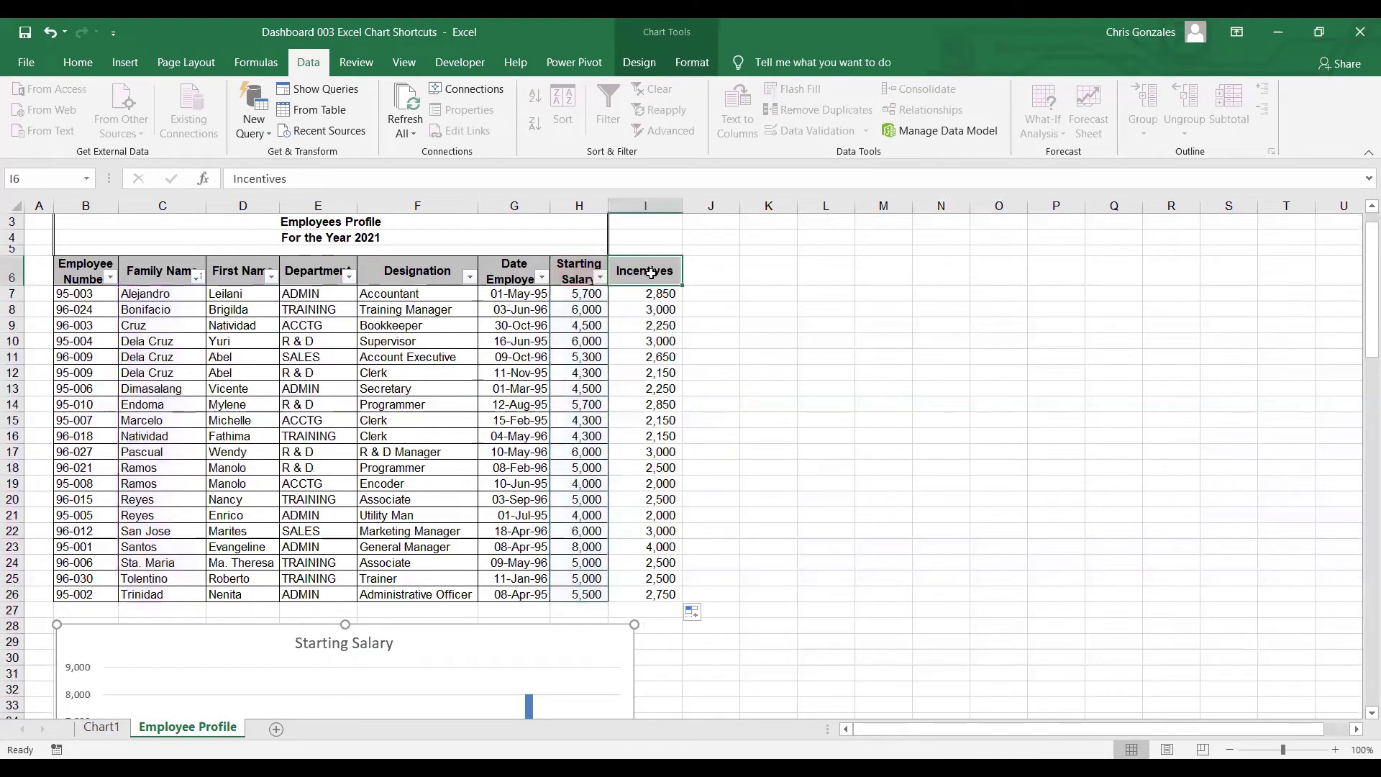
left_click_drag(650, 273, 650, 603)
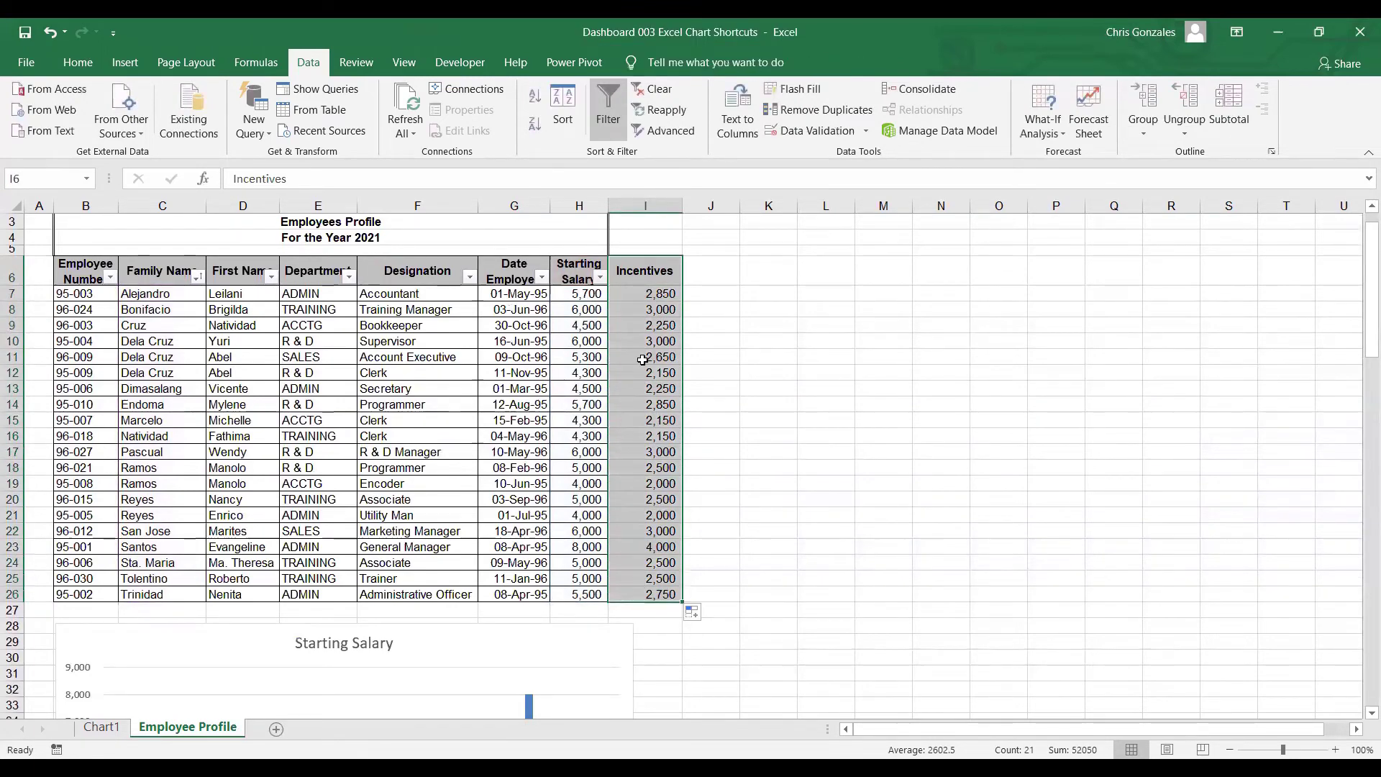
right_click(643, 351)
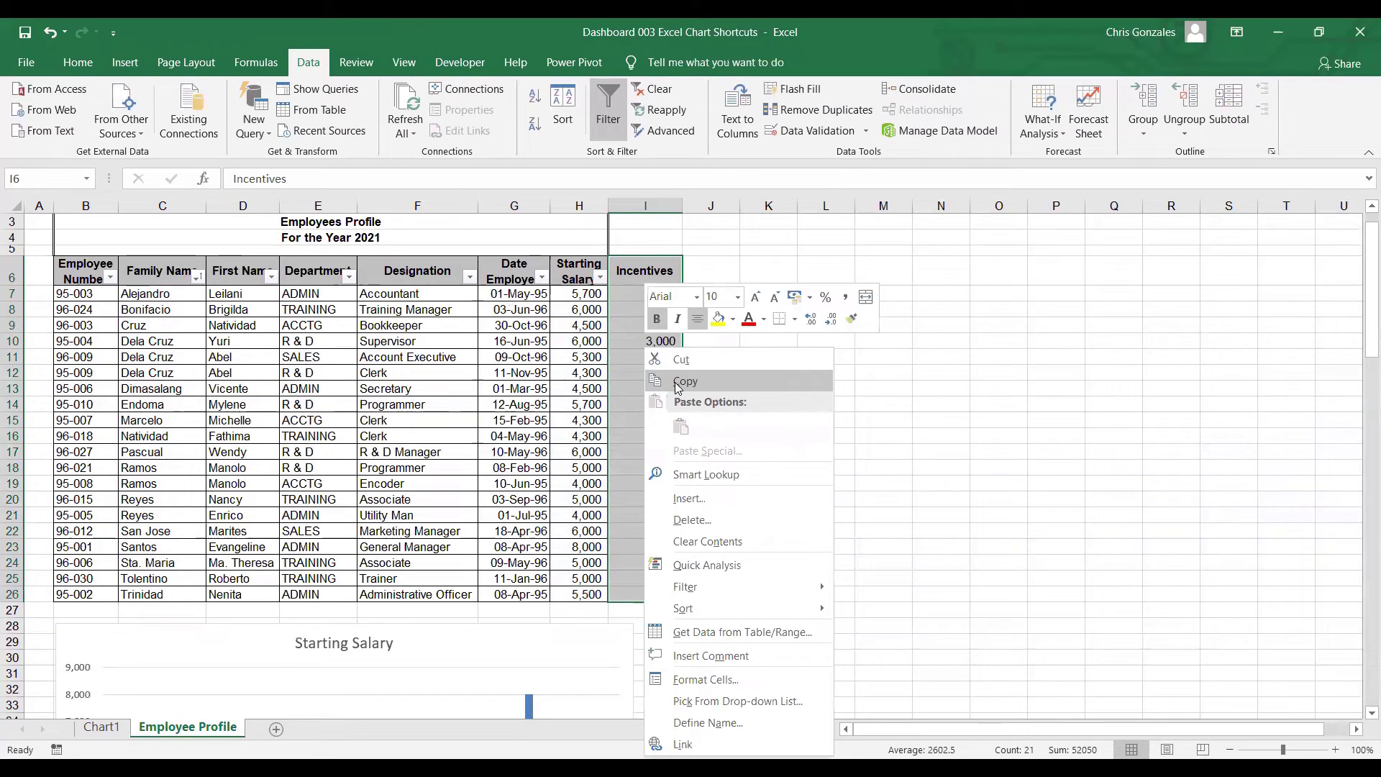
left_click(675, 382)
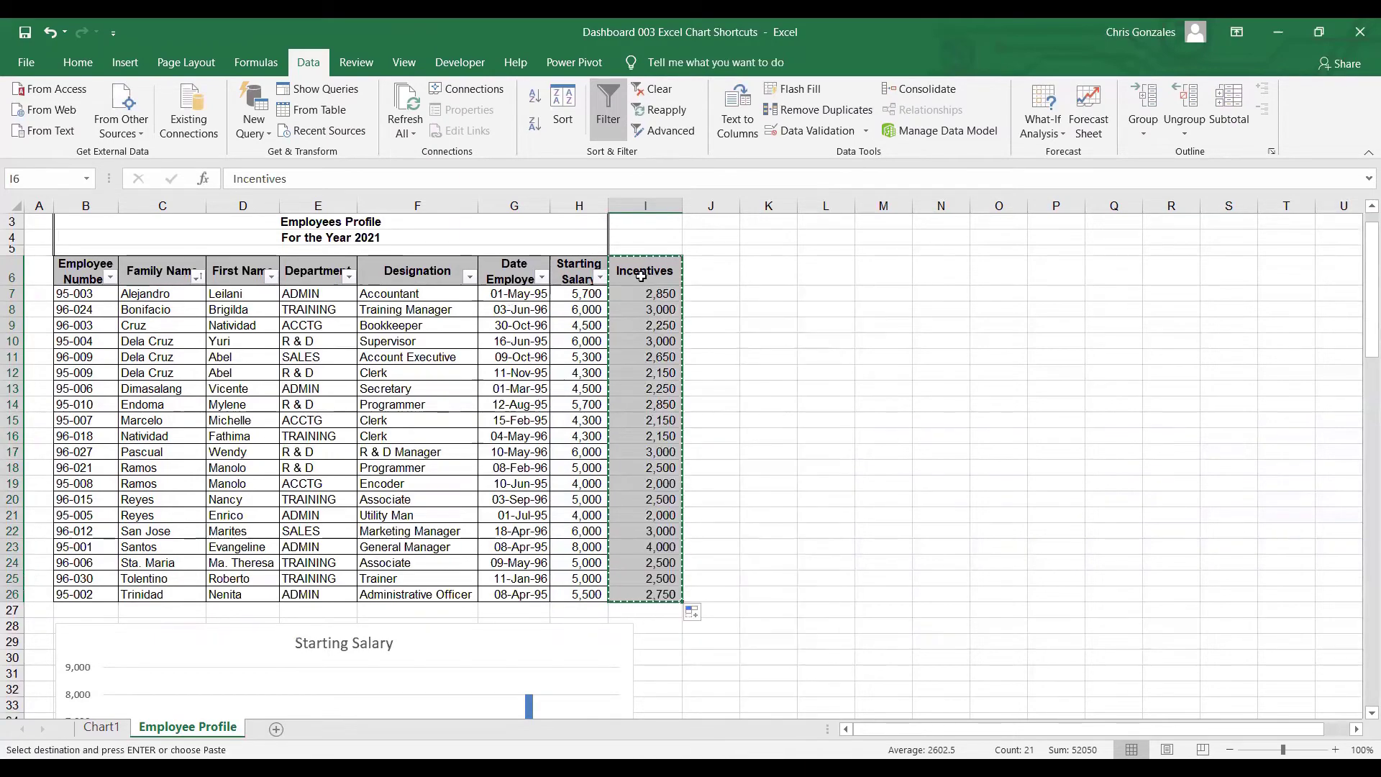
- Paste Incentives into the Starting Salary chart as a second series
scroll(479, 325, "down", 6)
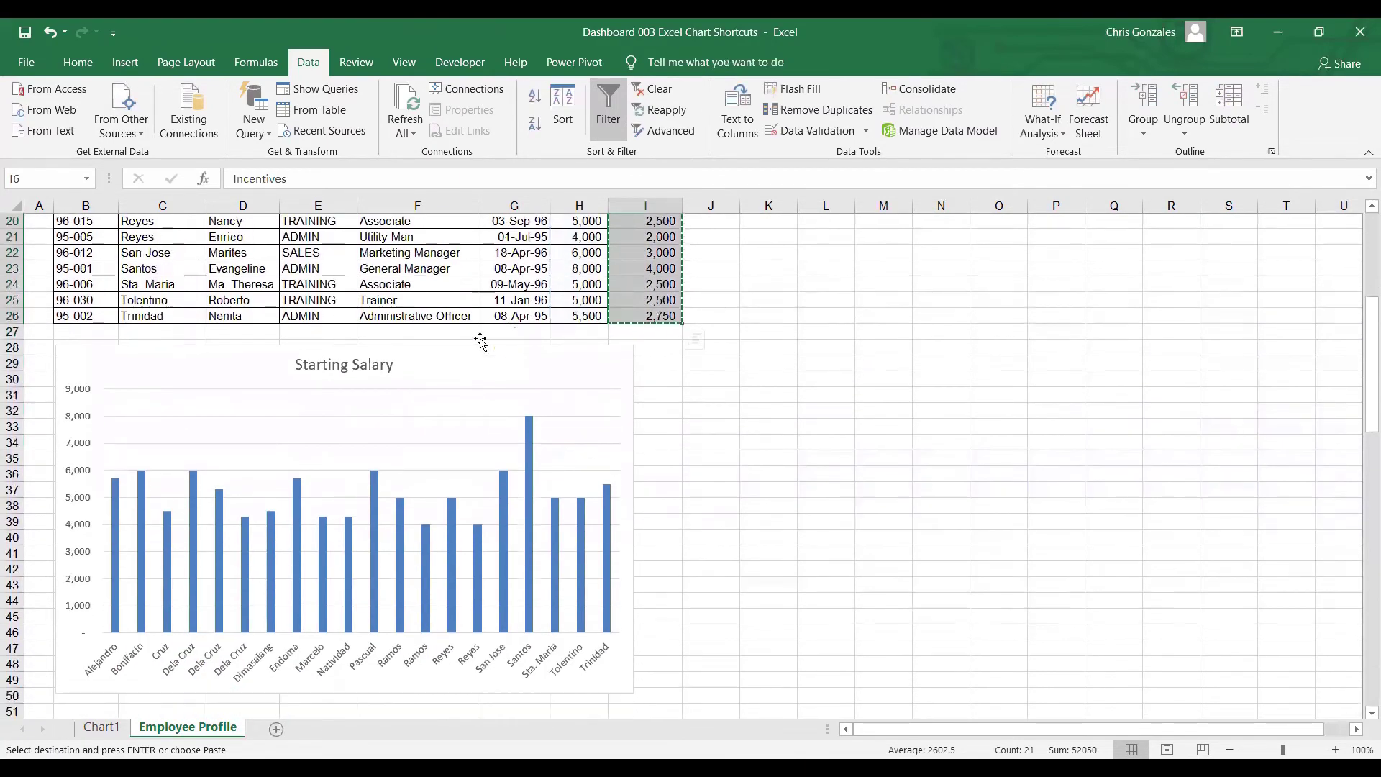
left_click(477, 352)
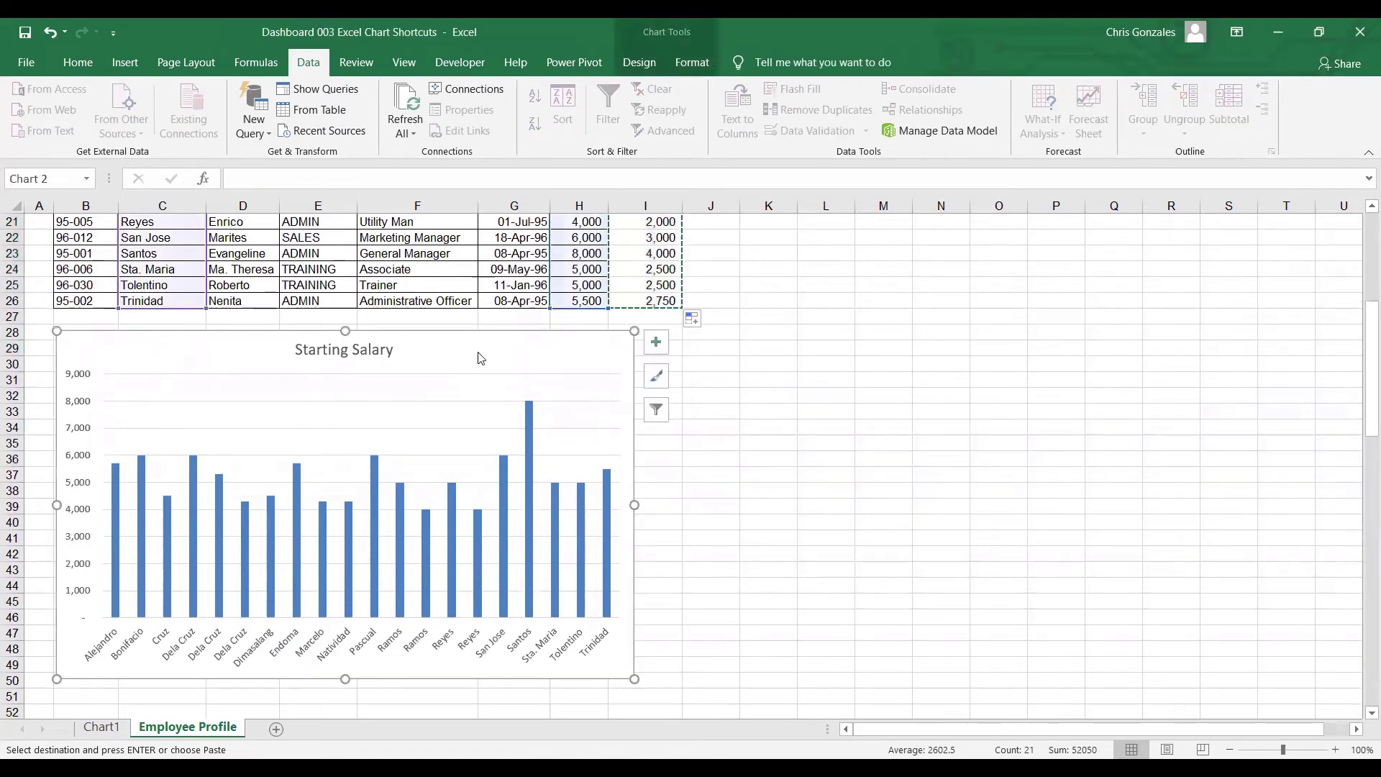
right_click(480, 358)
left_click(523, 428)
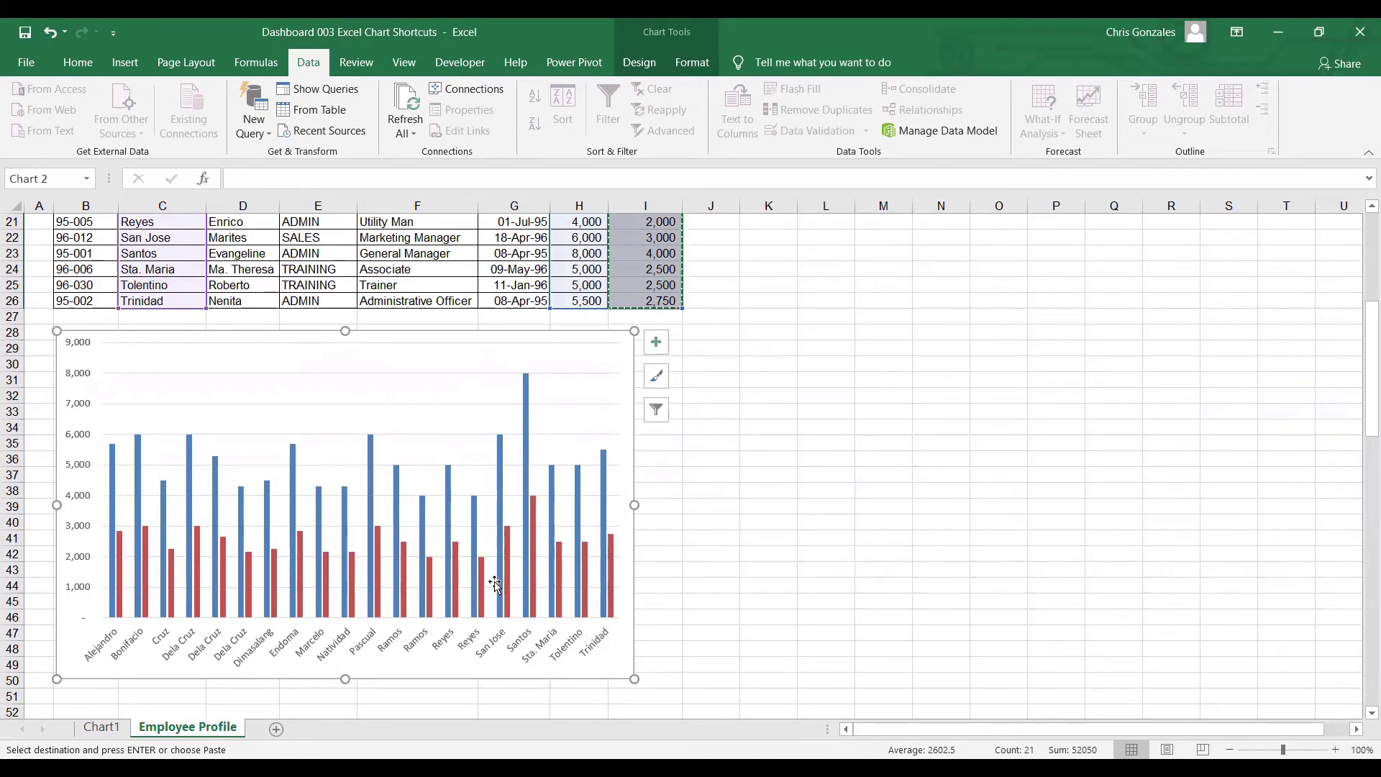
scroll(496, 589, "down", 1)
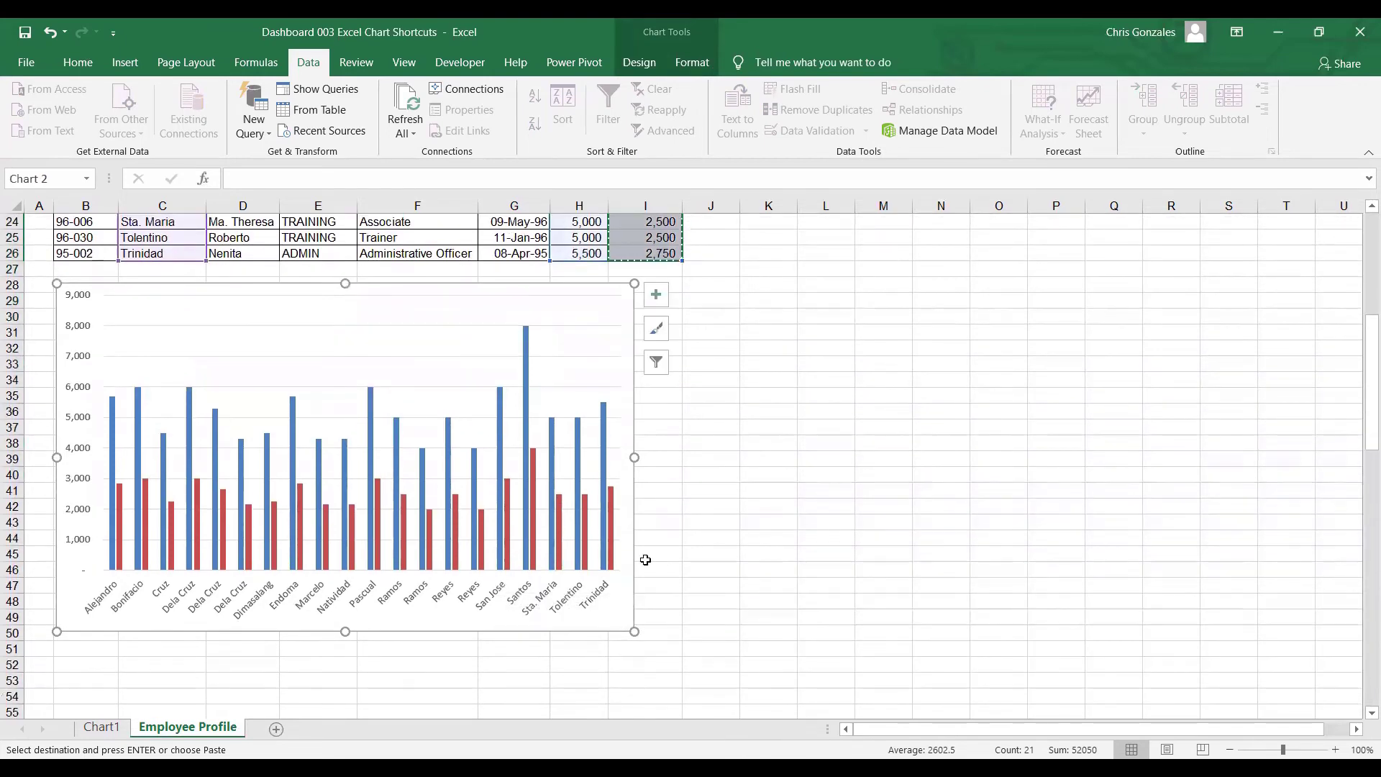
left_click(672, 561)
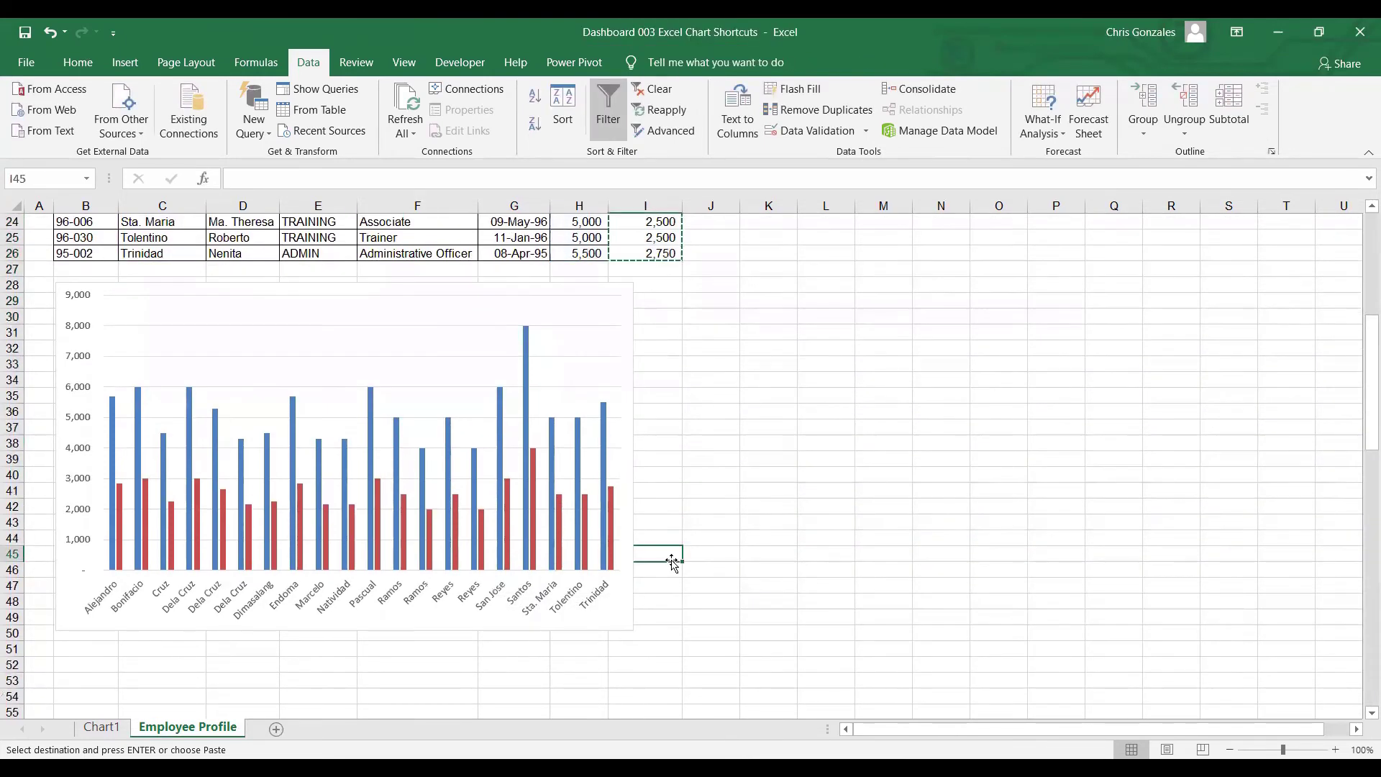
left_click(578, 308)
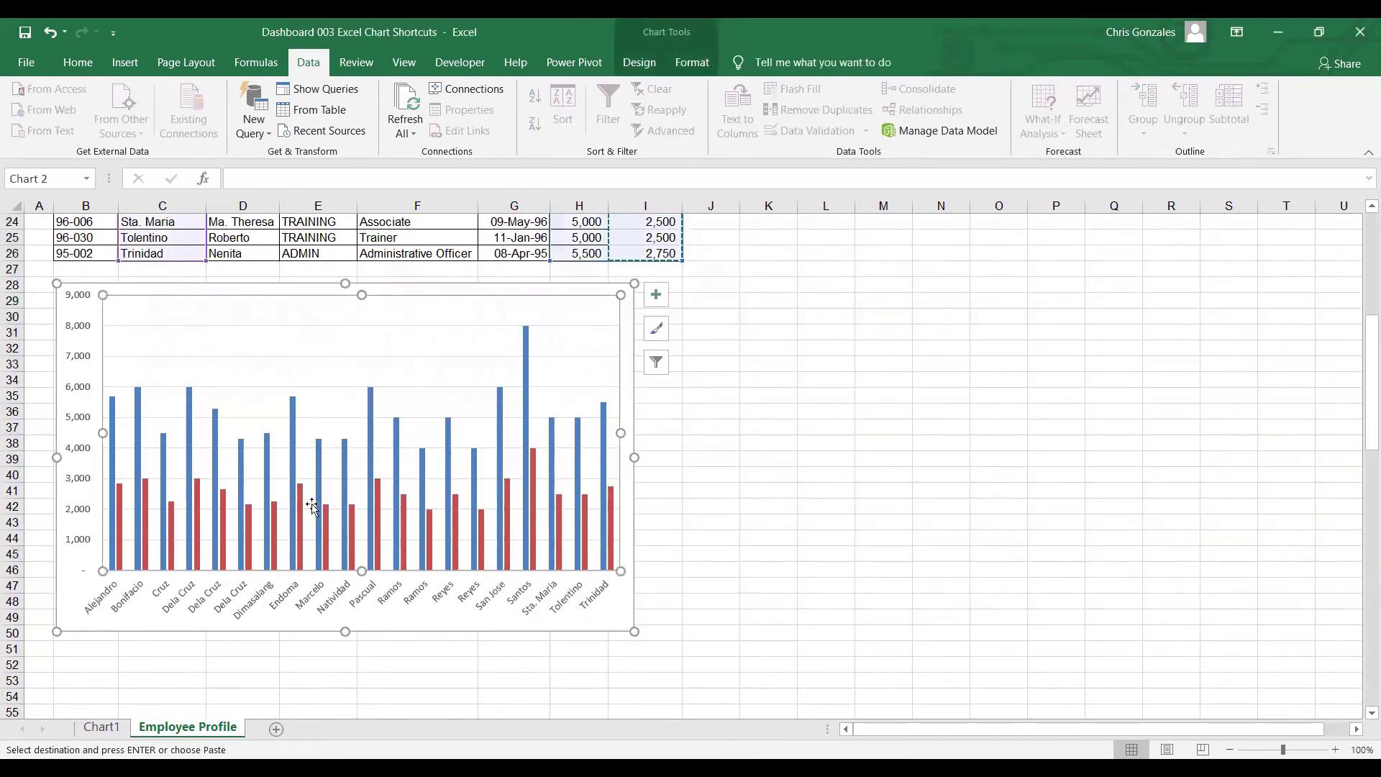
scroll(382, 492, "up", 3)
scroll(382, 490, "down", 2)
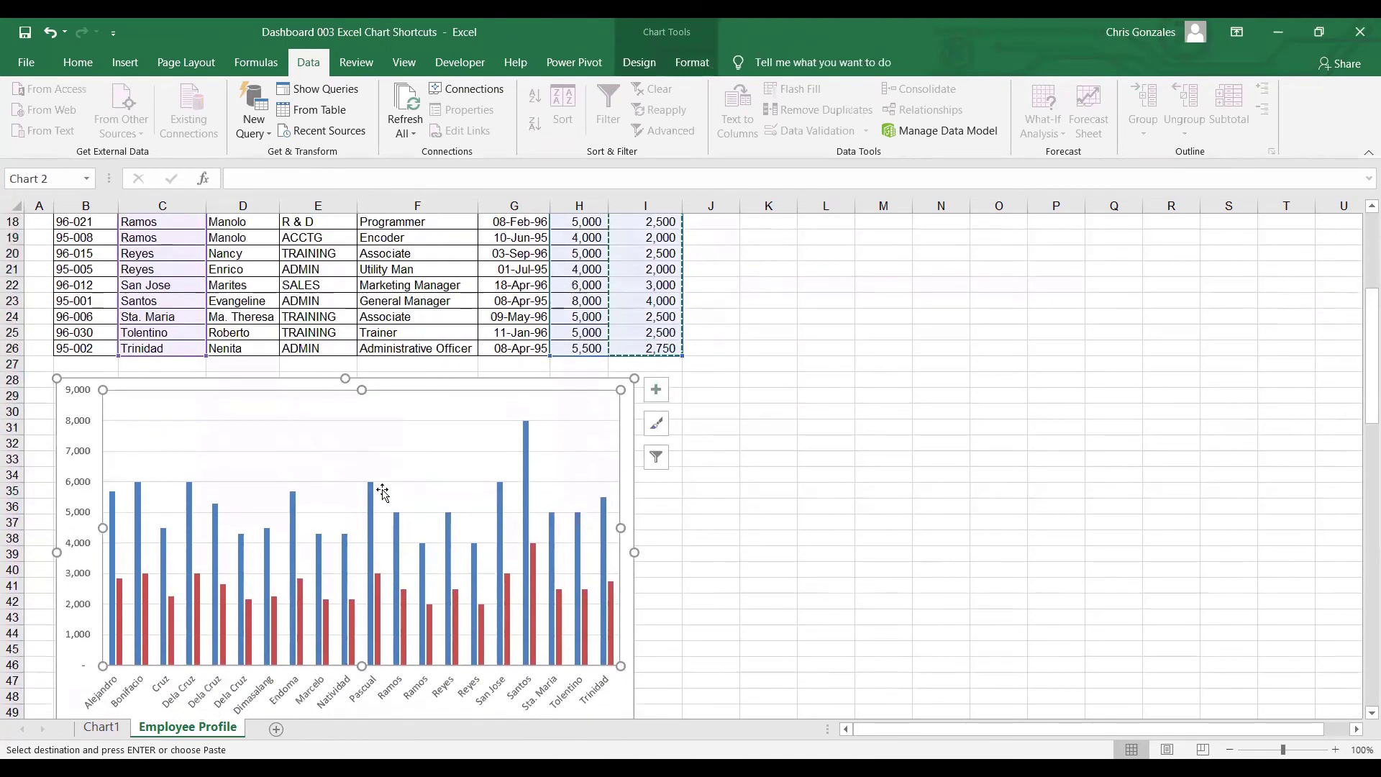
left_click(703, 440)
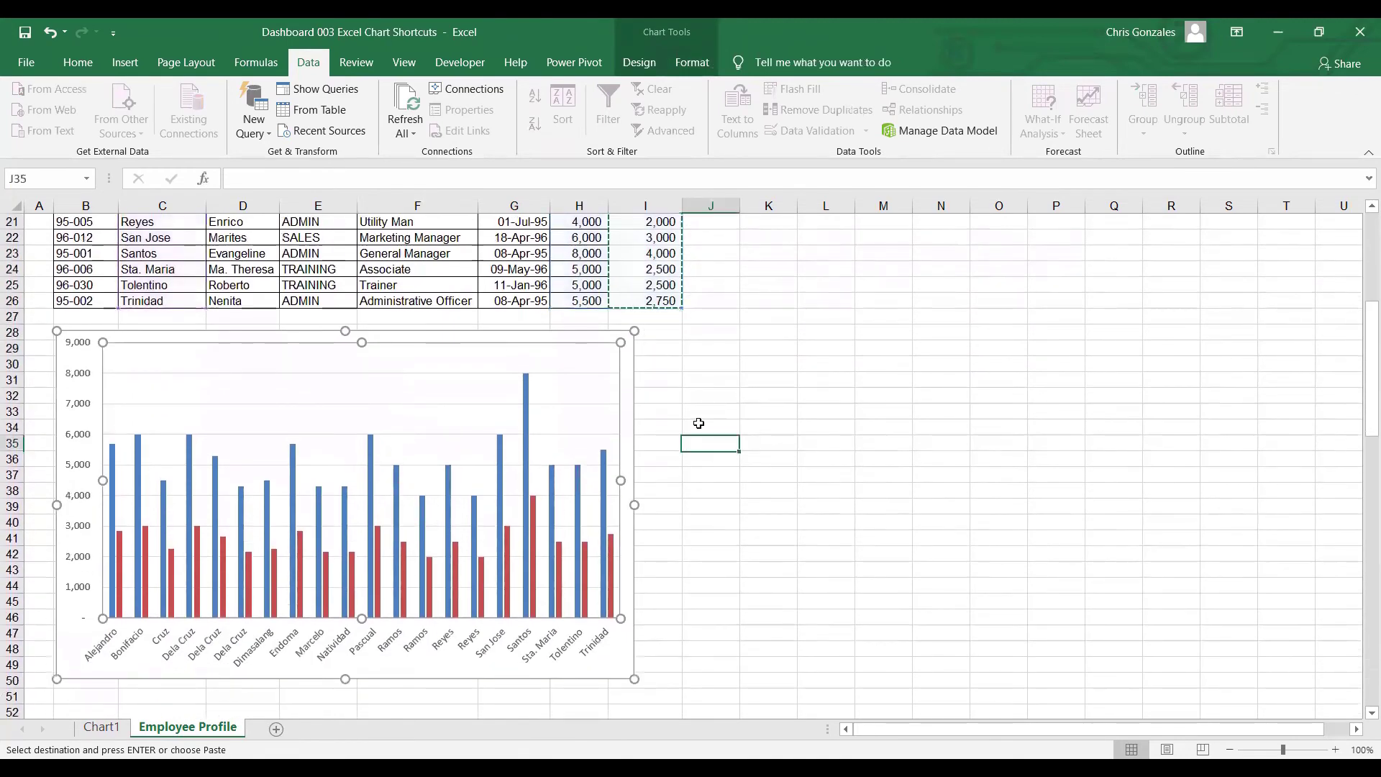
left_click(570, 336)
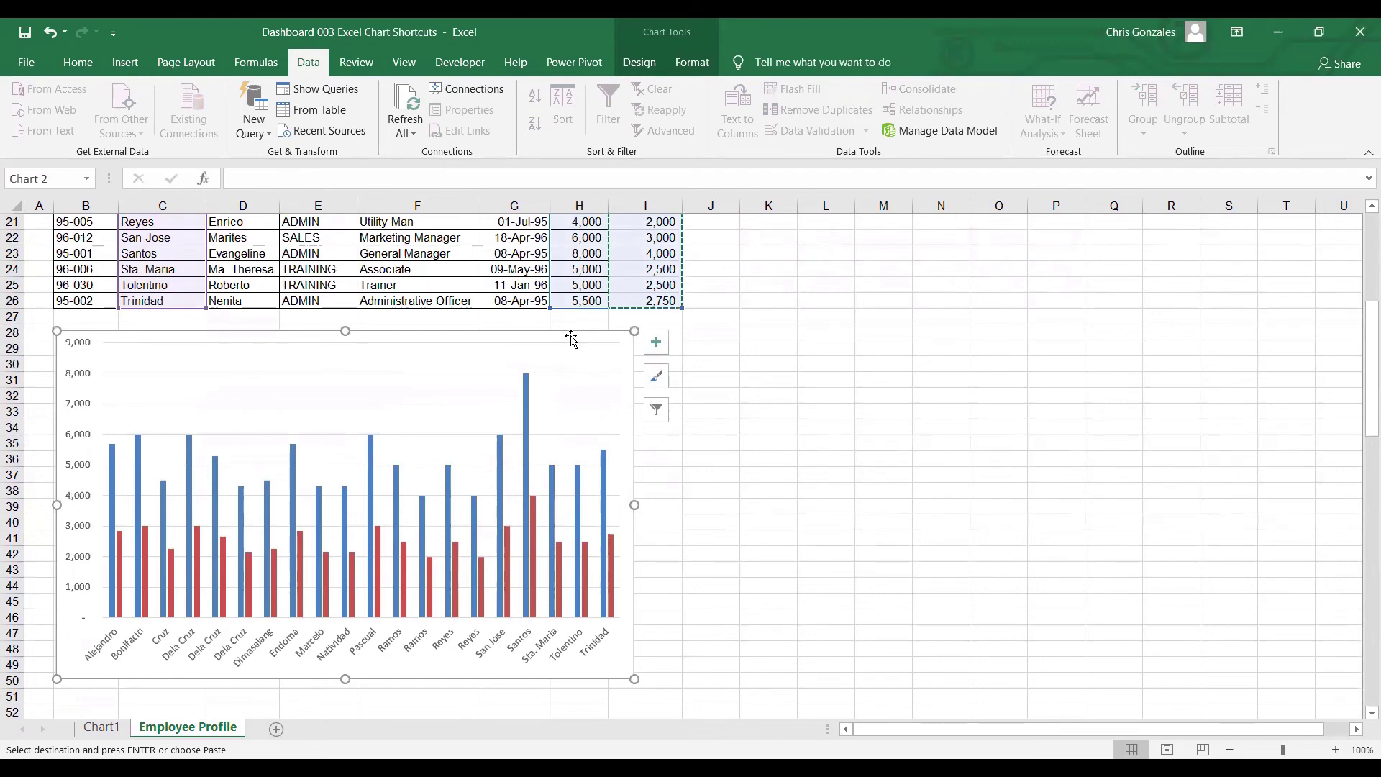
key("ctrl+p")
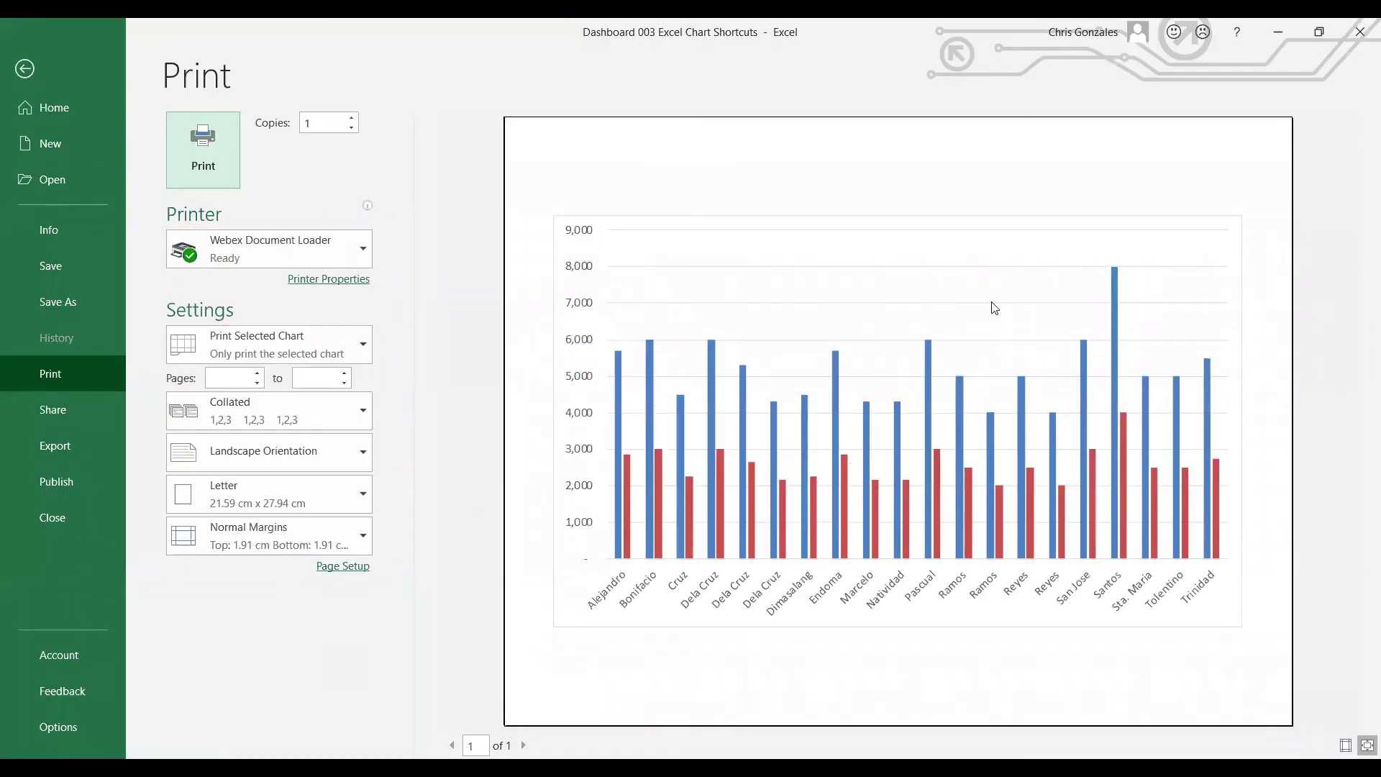
left_click(25, 68)
left_click(817, 535)
scroll(827, 535, "up", 7)
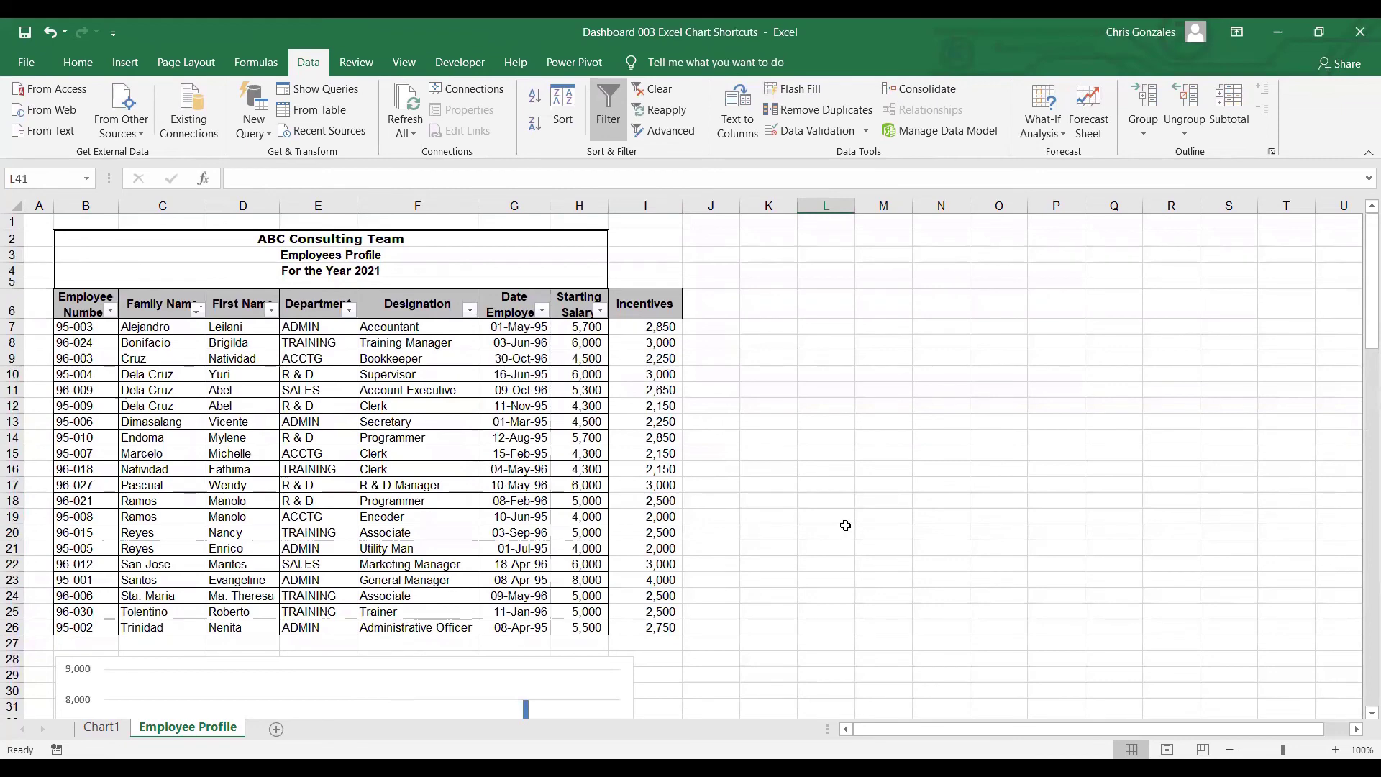
scroll(845, 529, "down", 3)
scroll(846, 525, "down", 3)
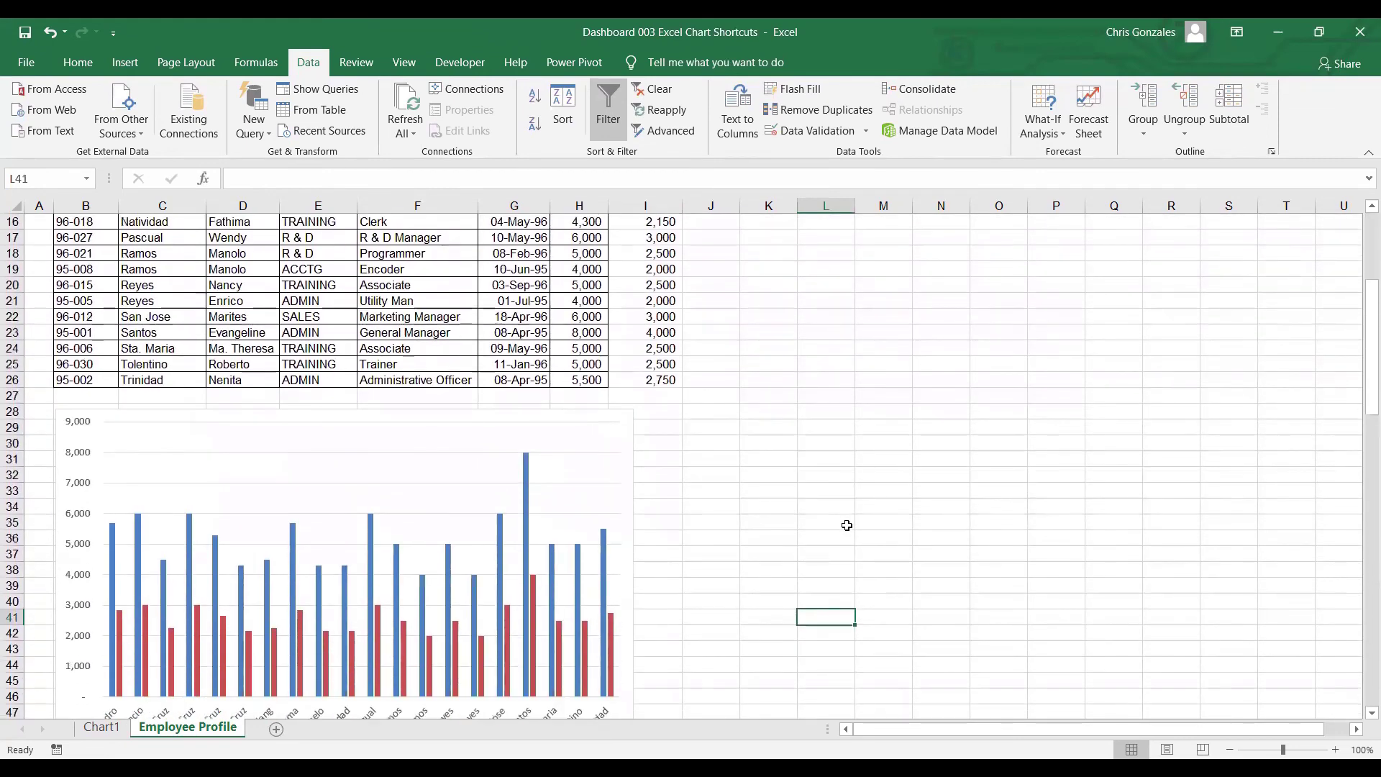
scroll(846, 525, "up", 6)
scroll(847, 525, "up", 1)
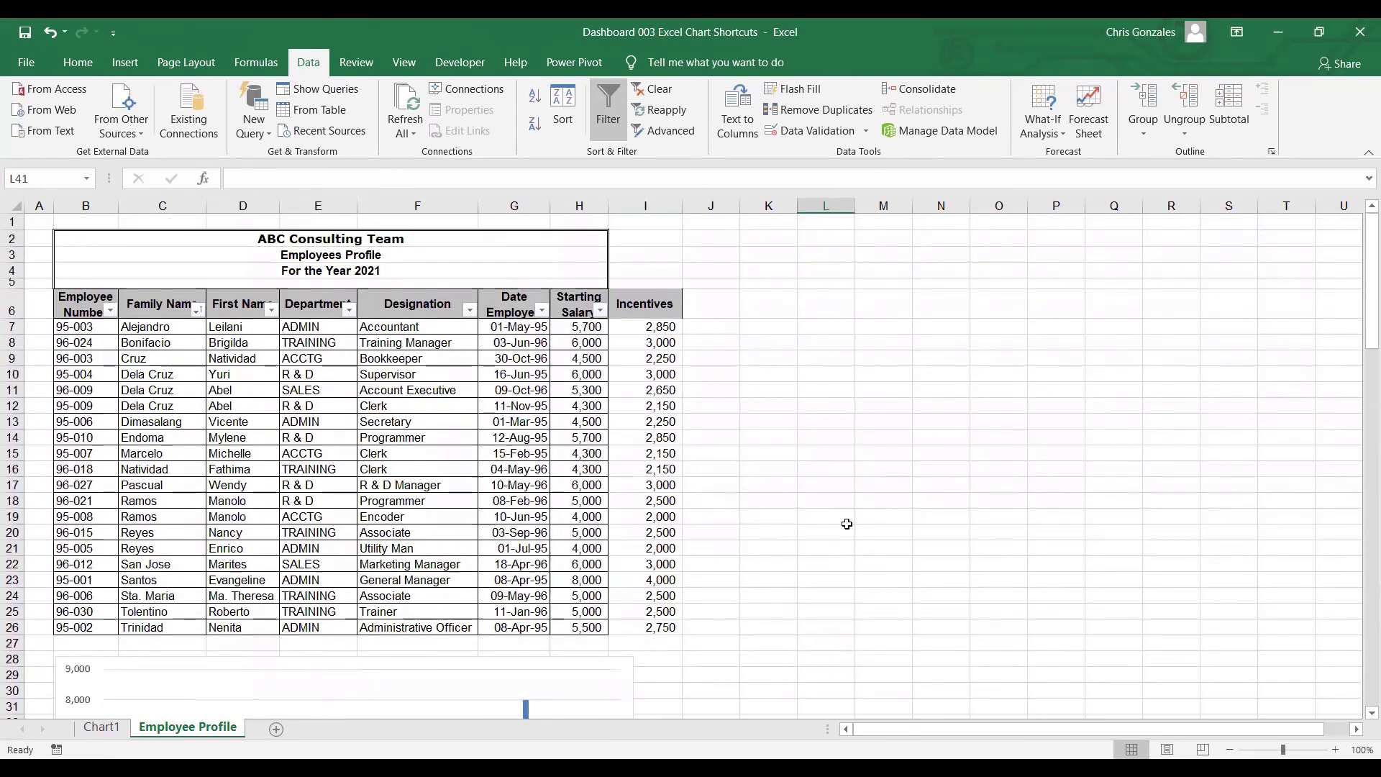